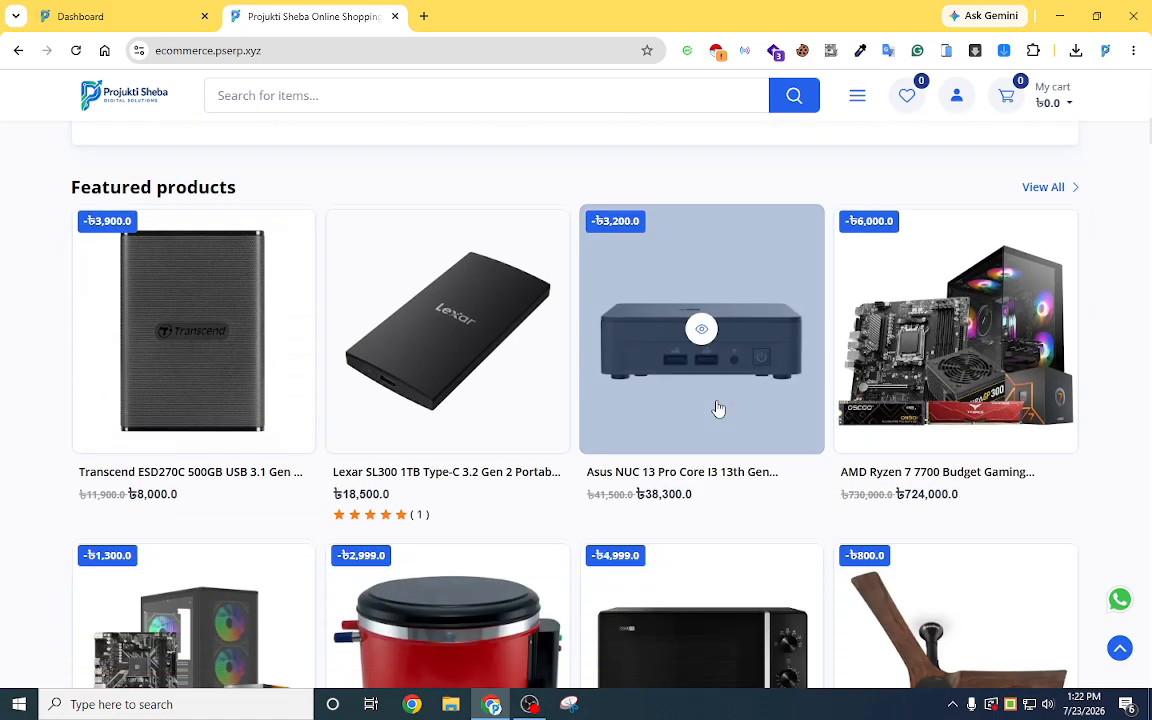
# Browse the storefront home page from the featured products through the deals, best sellers and category sections to Mobile Accessories.
pyautogui.scroll(-10, 718, 408)
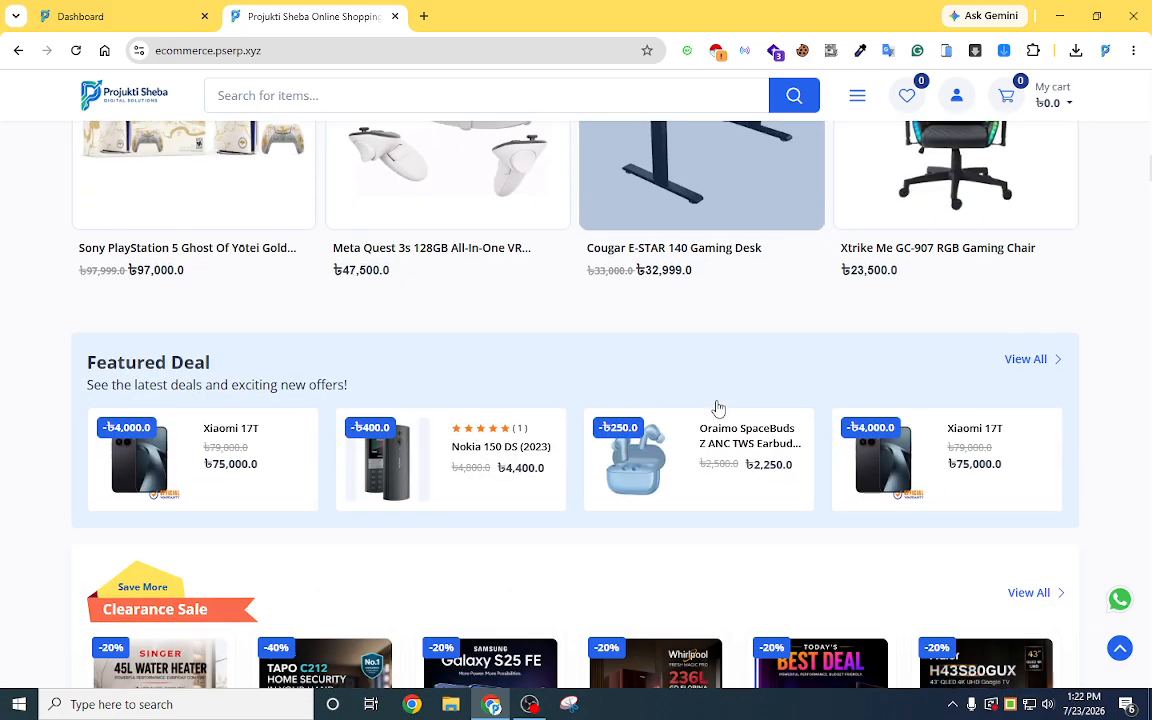
pyautogui.scroll(-9, 718, 408)
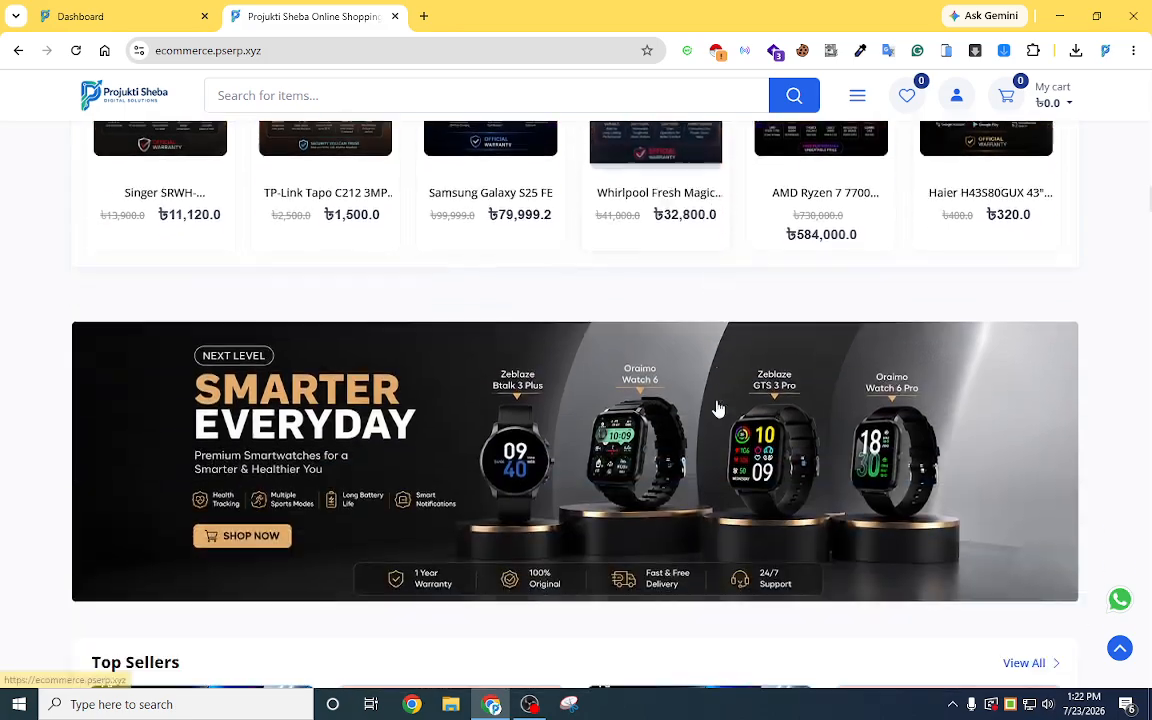
pyautogui.scroll(-16, 718, 408)
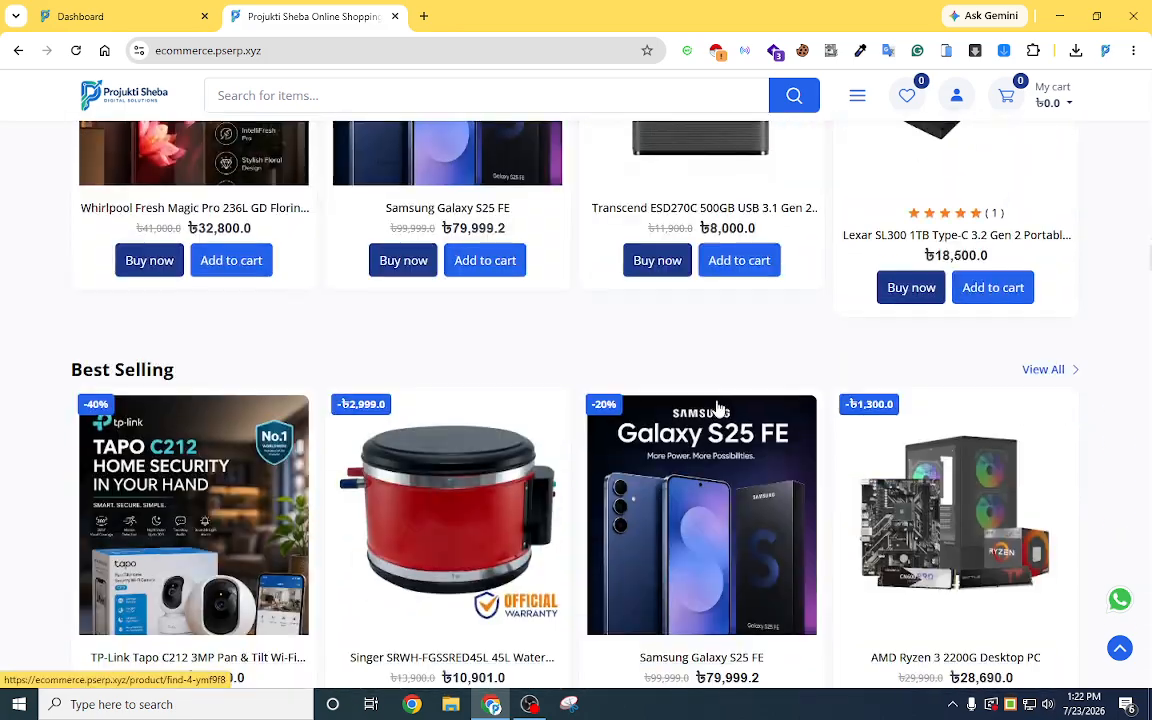
pyautogui.scroll(-20, 718, 408)
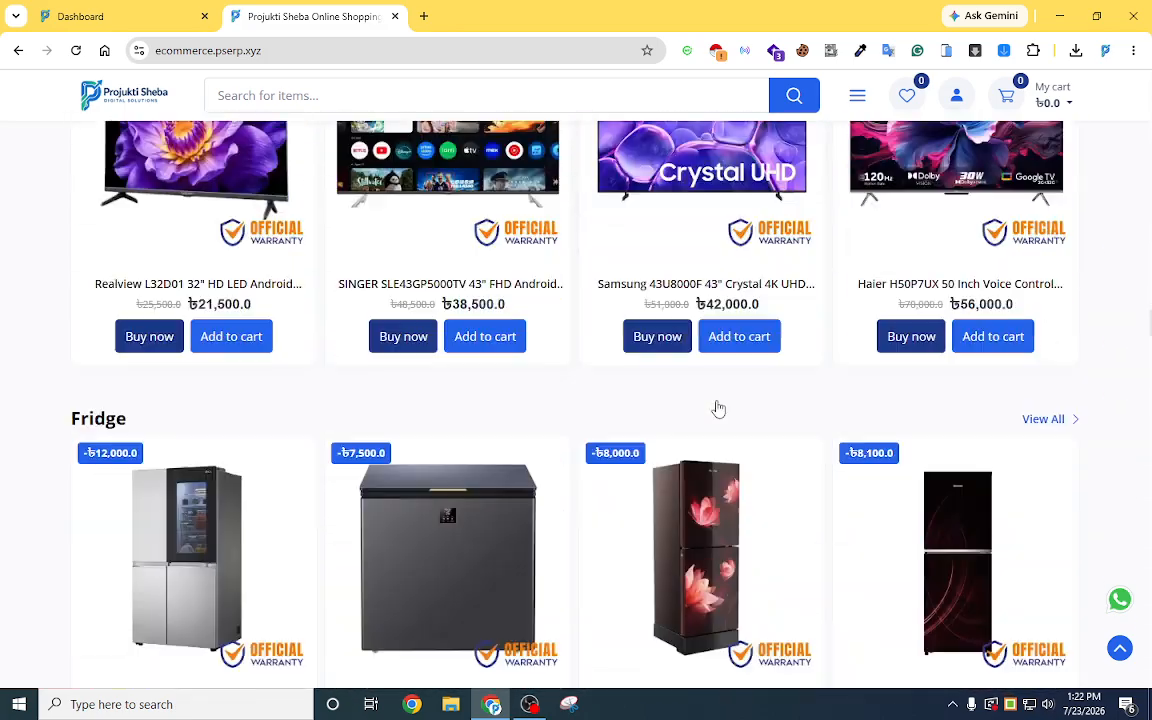
pyautogui.scroll(-20, 718, 408)
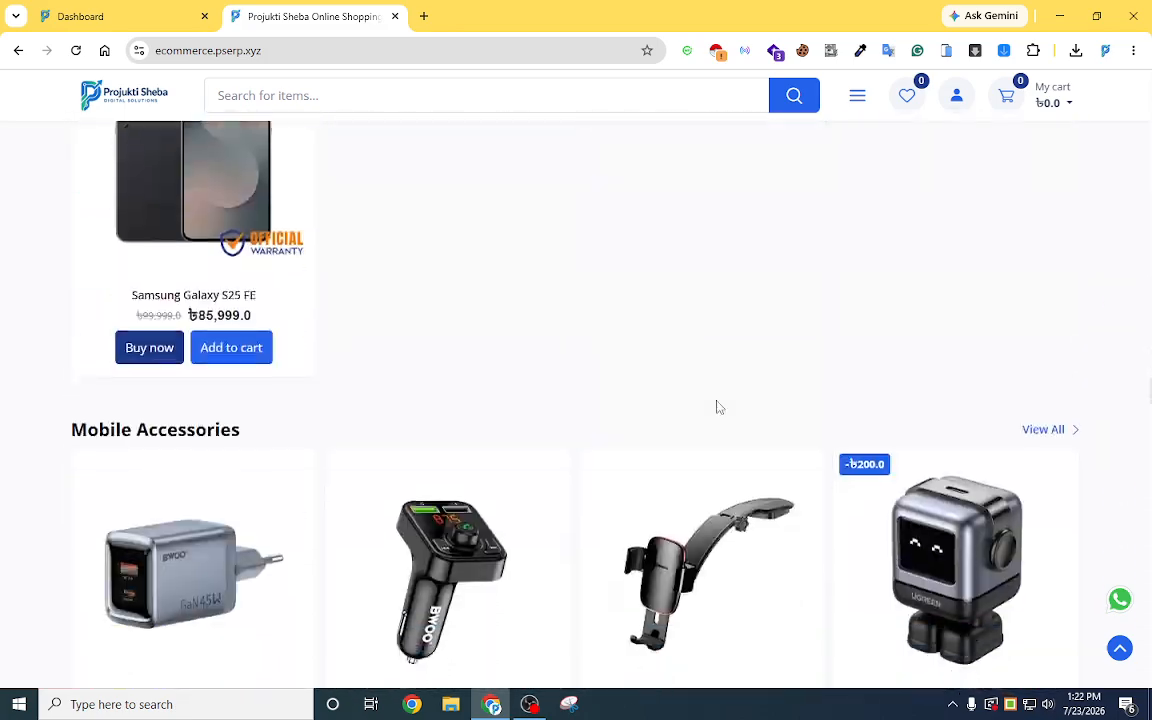
pyautogui.scroll(-5, 718, 408)
# Switch to the admin dashboard and review its business analytics, wallet, order and earning statistics, and top product lists.
pyautogui.click(80, 16)
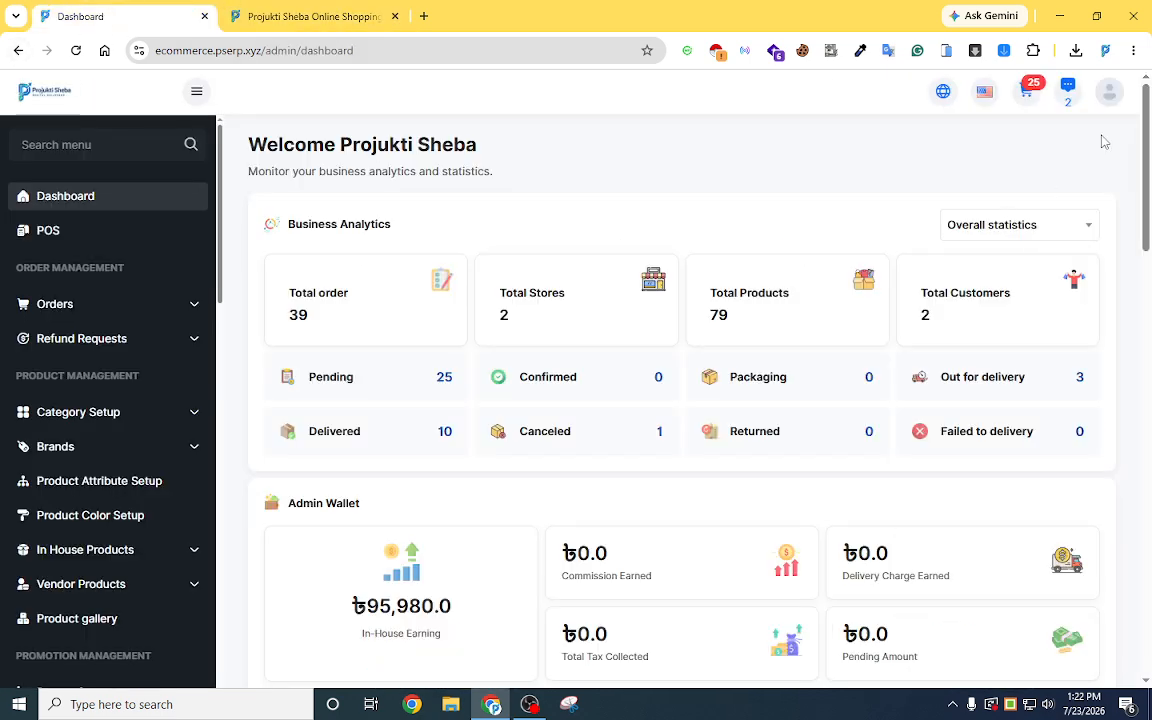
pyautogui.click(1109, 101)
pyautogui.click(1109, 101)
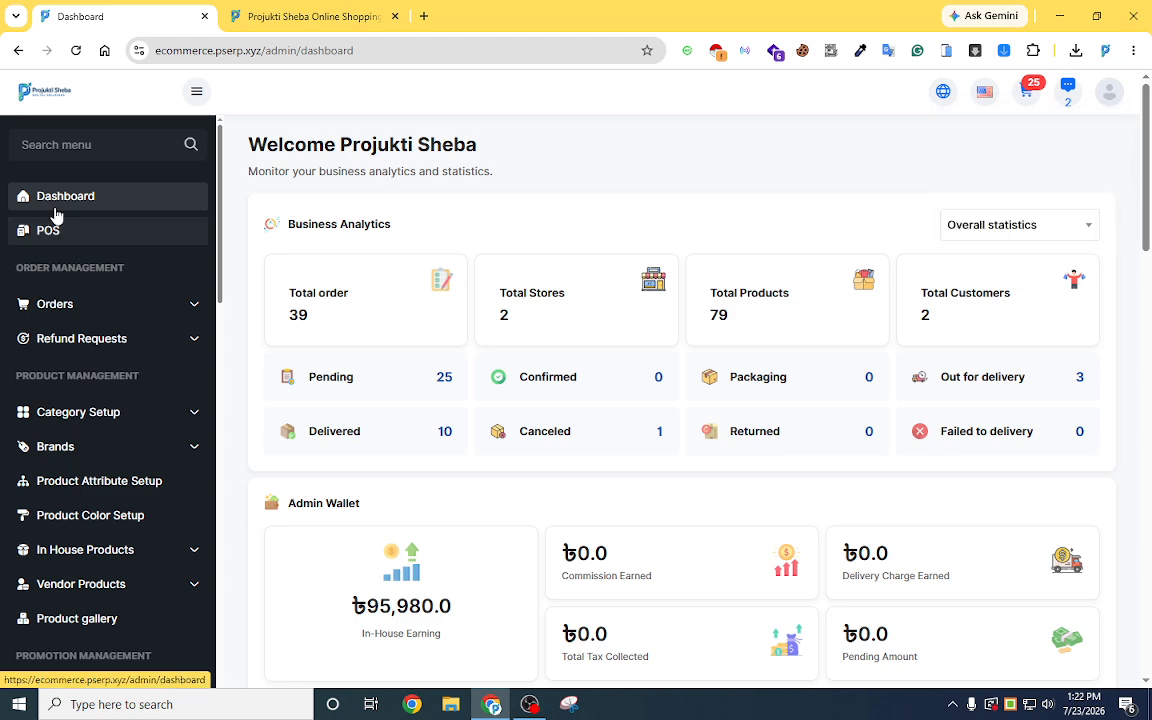
pyautogui.moveTo(291, 224); pyautogui.dragTo(391, 225)
pyautogui.scroll(-7, 752, 345)
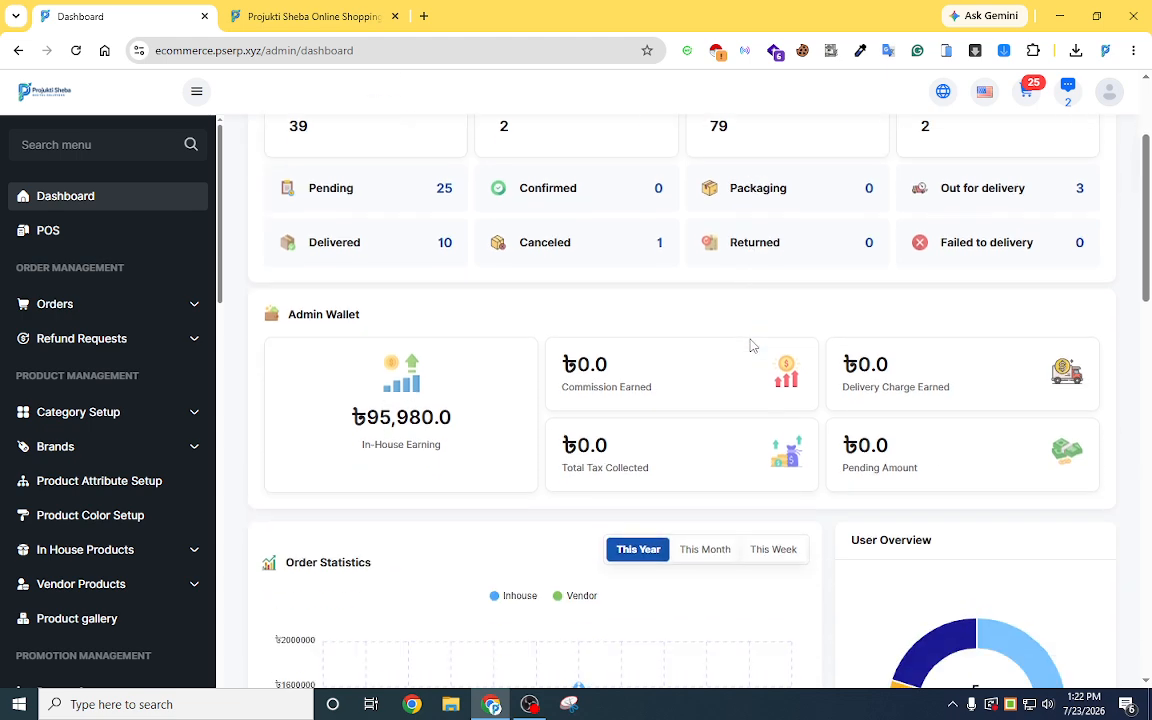
pyautogui.scroll(-2, 752, 345)
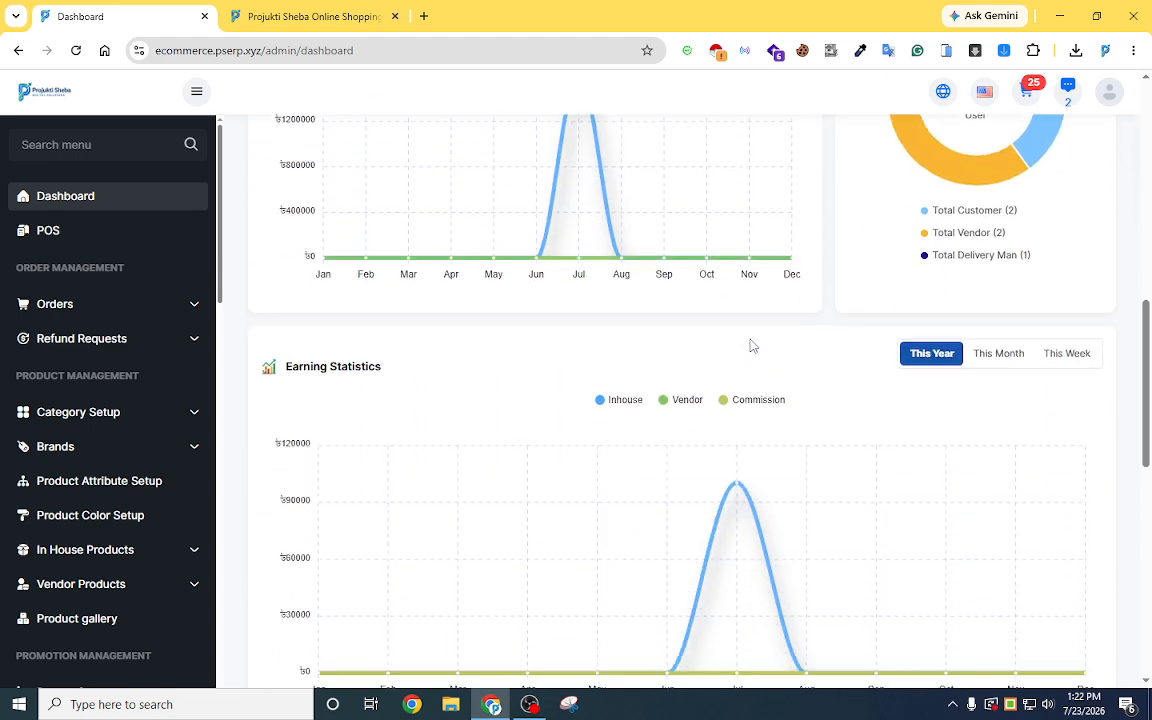
pyautogui.scroll(-4, 752, 345)
pyautogui.scroll(-5, 752, 345)
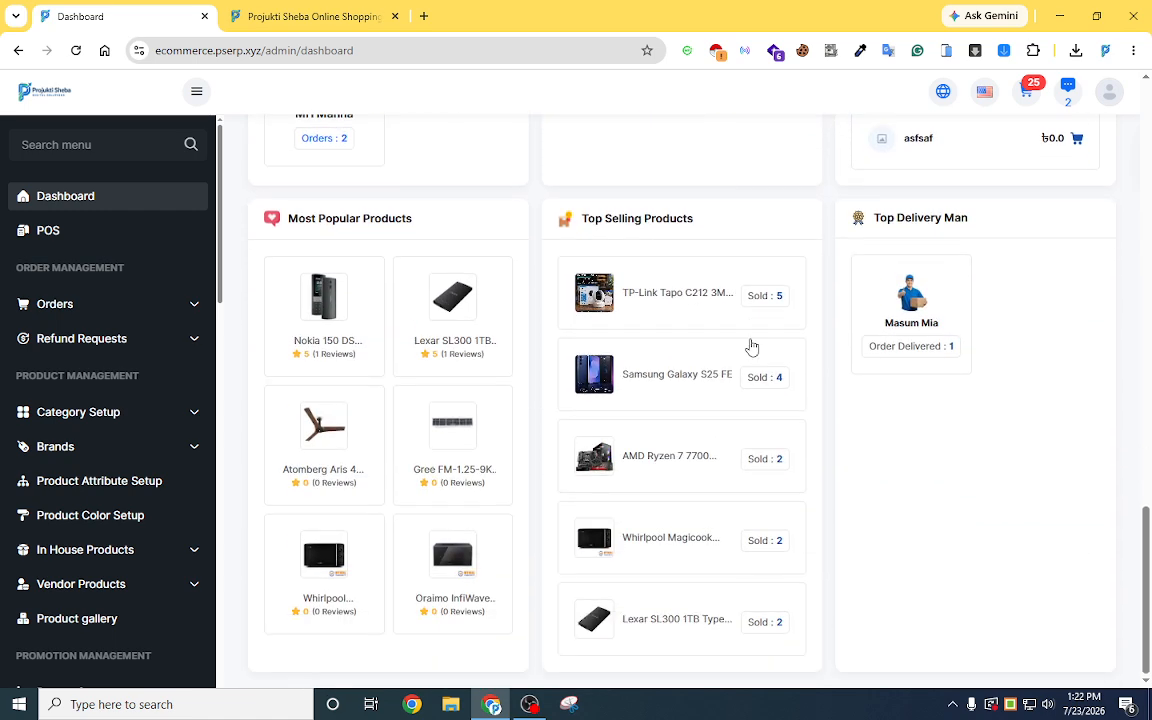
pyautogui.scroll(4, 752, 345)
# Open the POS and add one Haier H43S80GUX 43" QLED 4K UHD Google TV to the walking customer's cart.
pyautogui.click(90, 240)
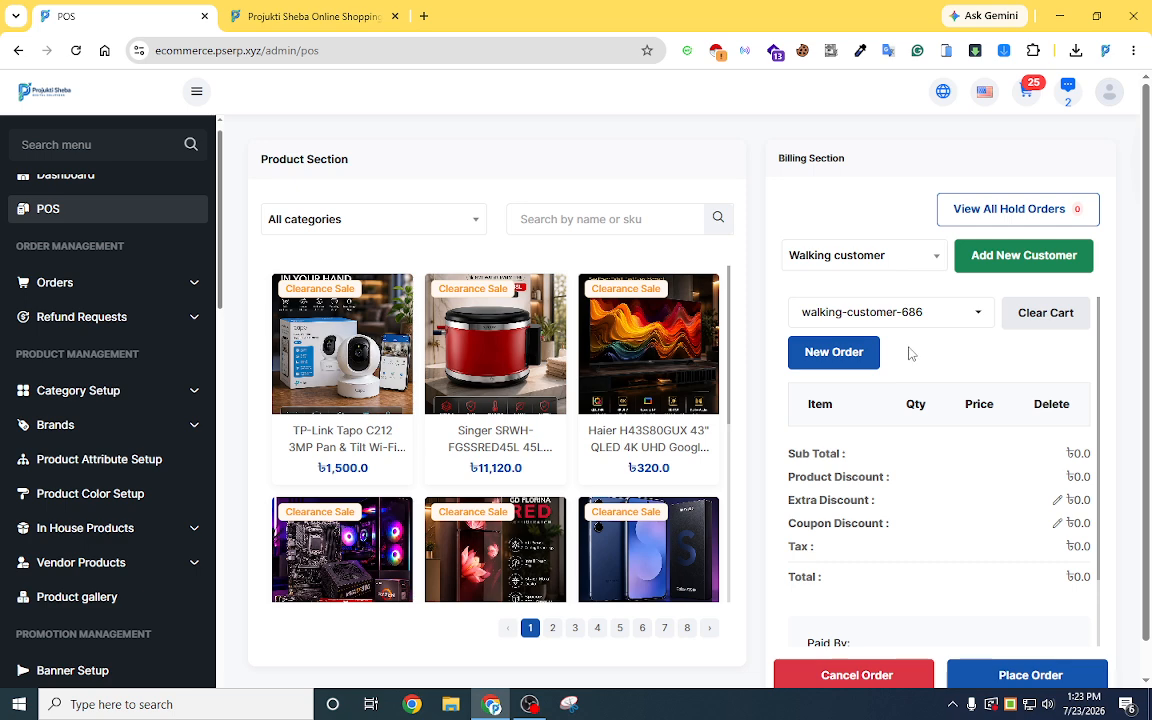
pyautogui.click(568, 212)
pyautogui.click(615, 376)
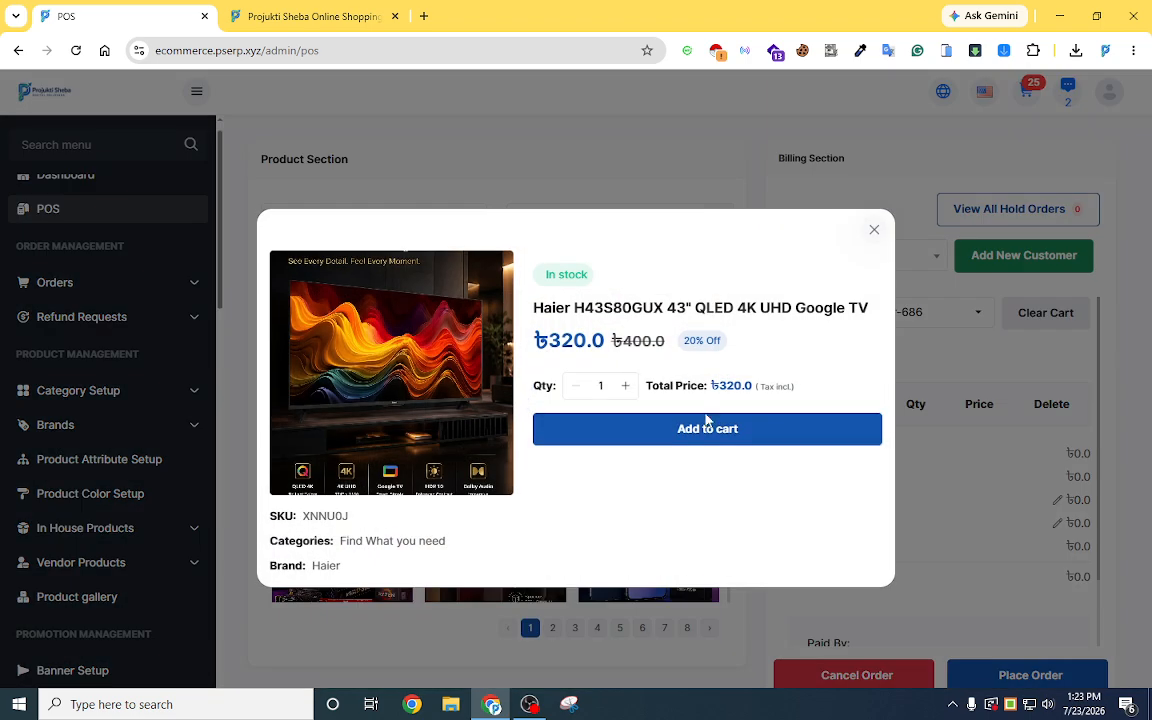
pyautogui.click(709, 427)
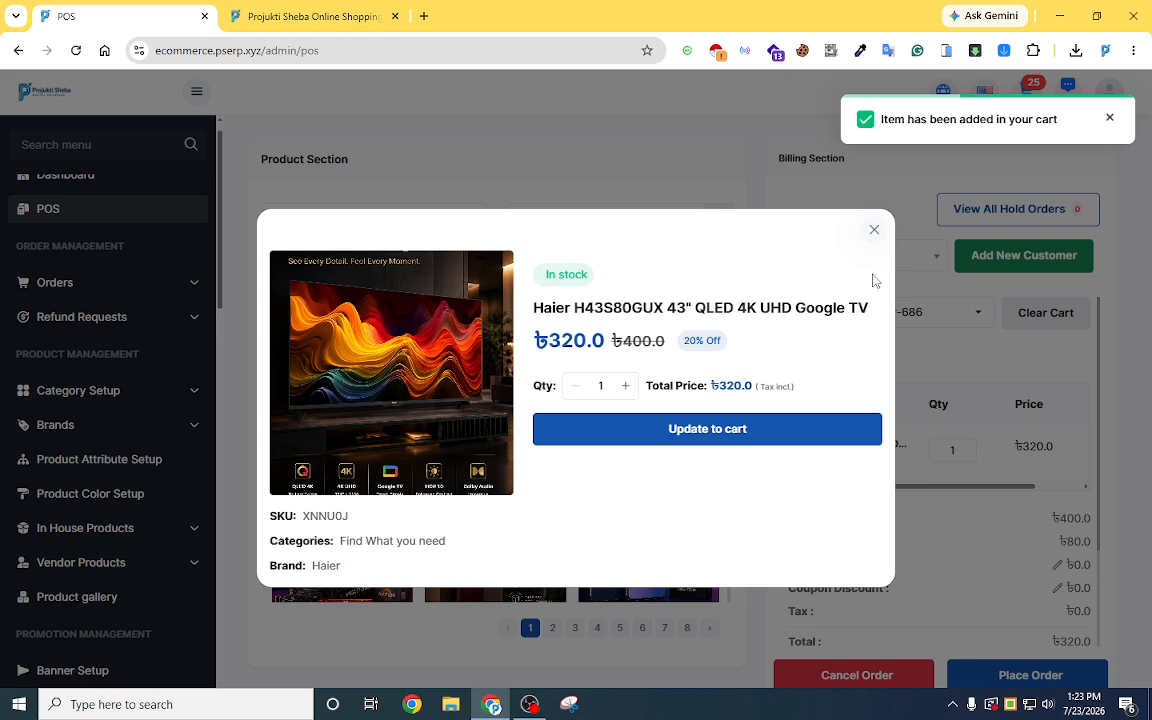
pyautogui.click(874, 231)
pyautogui.scroll(-2, 930, 540)
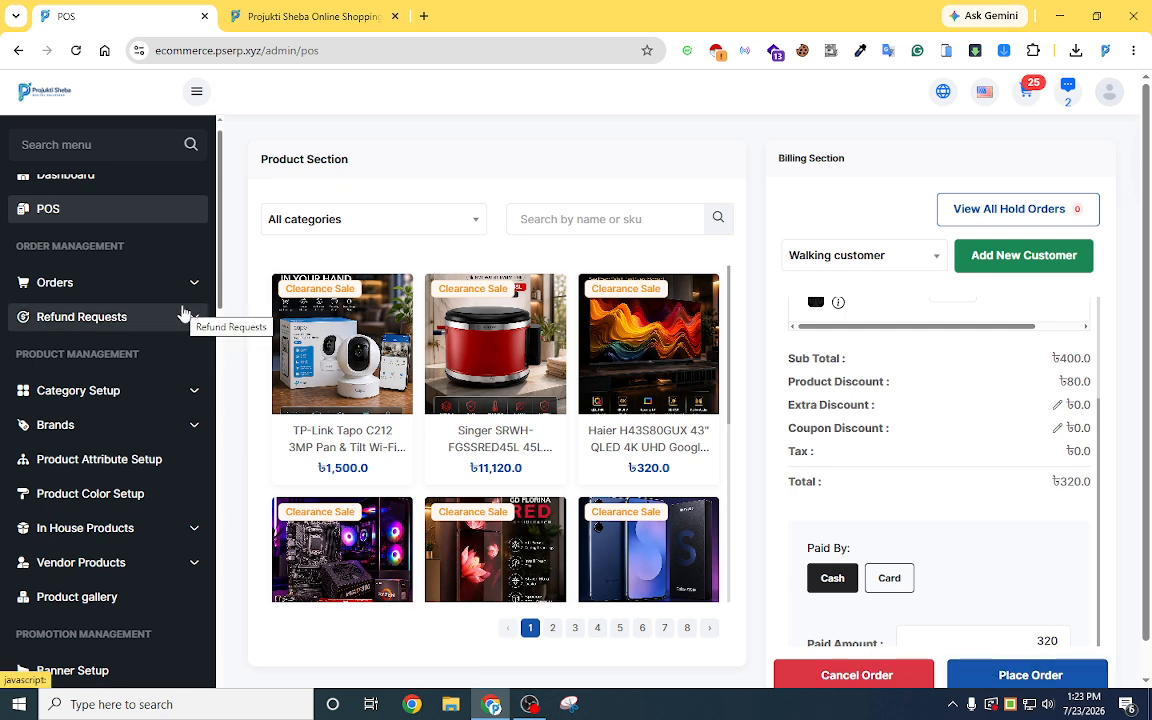
pyautogui.click(173, 393)
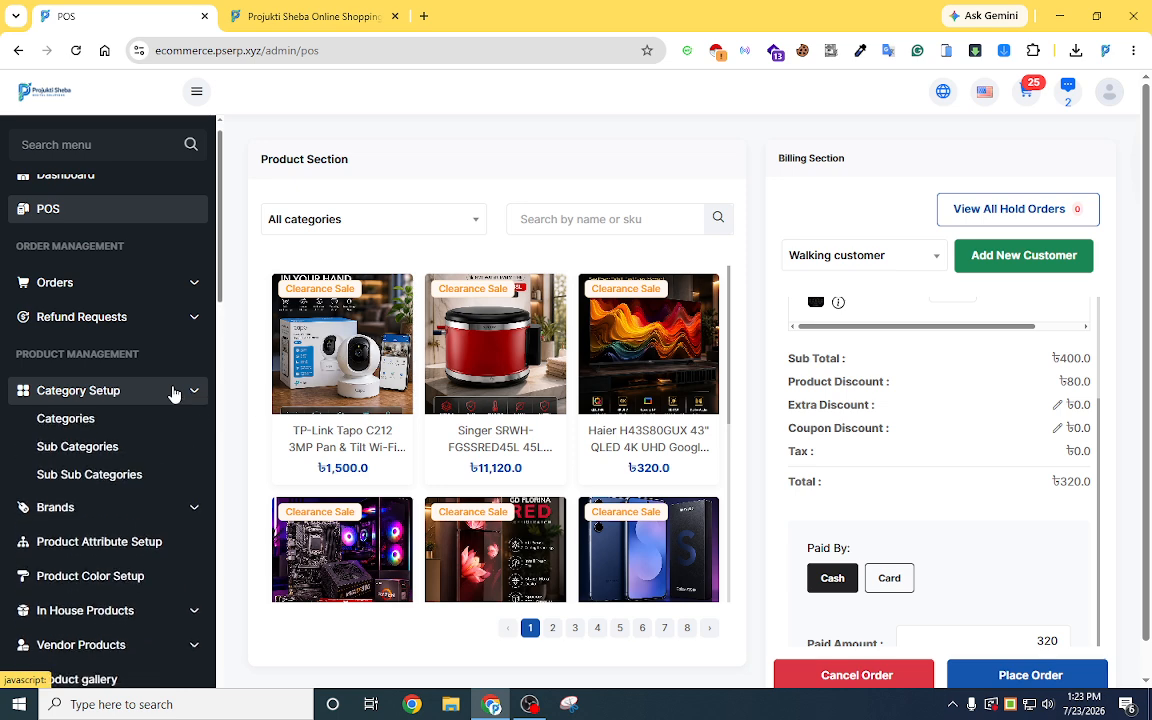
pyautogui.click(172, 393)
pyautogui.click(168, 441)
pyautogui.click(168, 441)
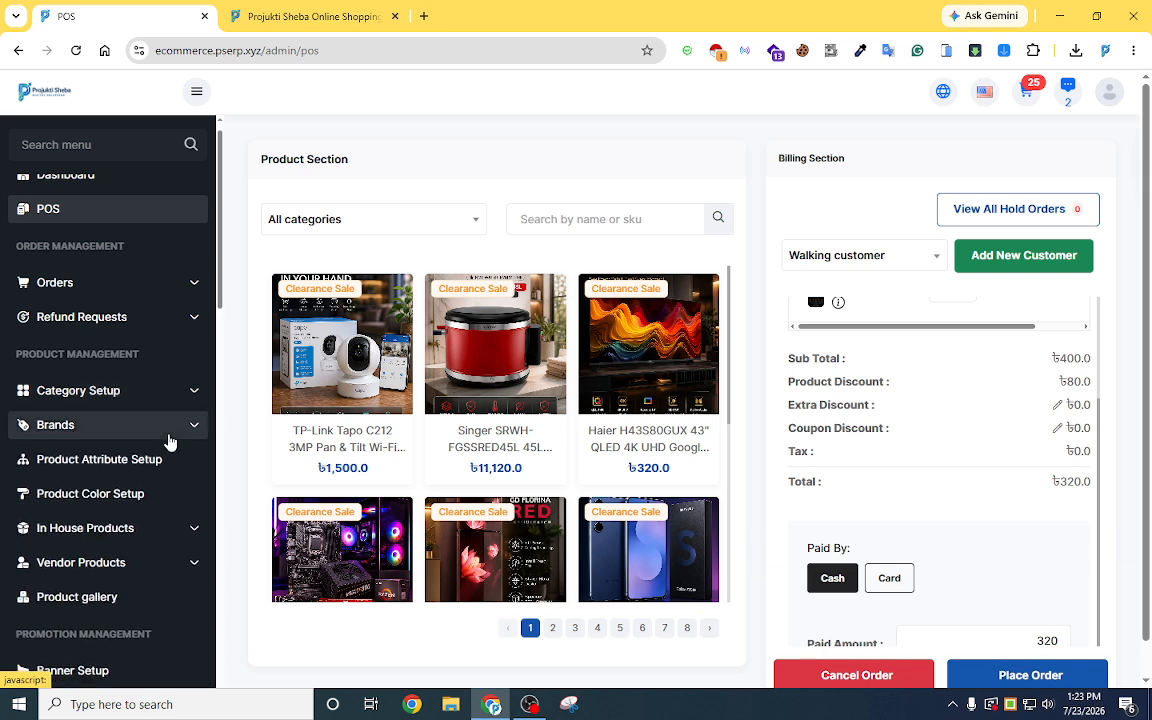
pyautogui.click(171, 530)
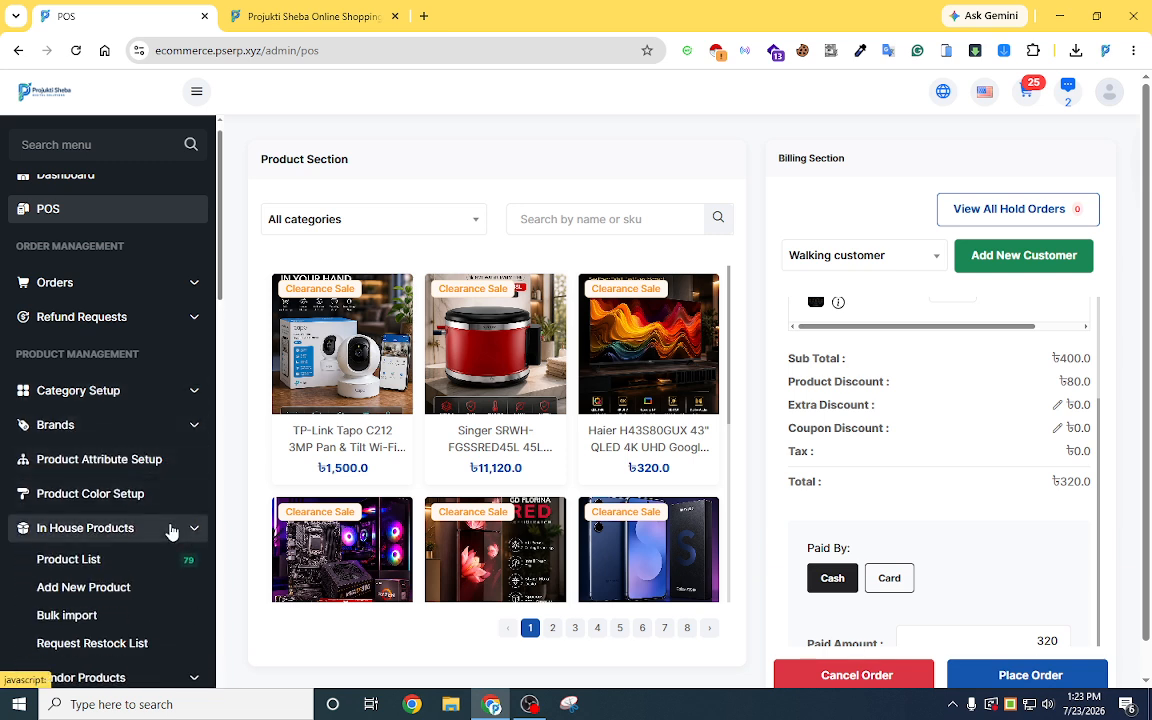
pyautogui.click(171, 530)
# Open the main category setup page and look through the list of existing categories.
pyautogui.click(159, 393)
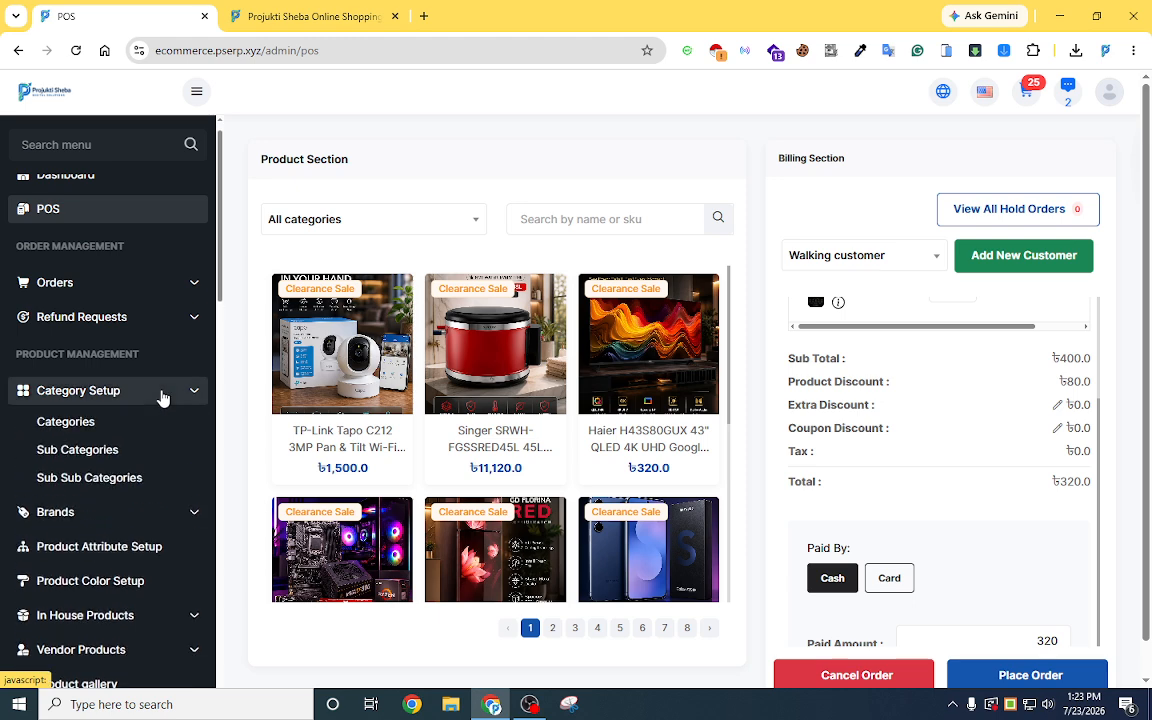
pyautogui.click(62, 423)
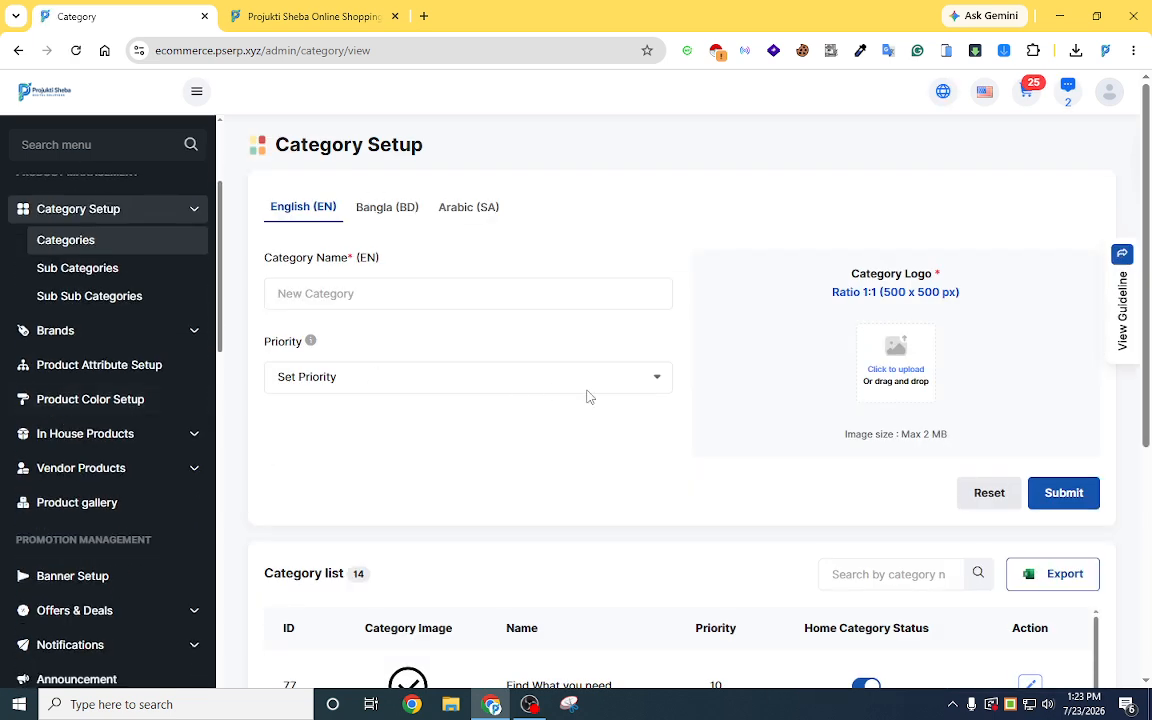
pyautogui.scroll(-3, 622, 429)
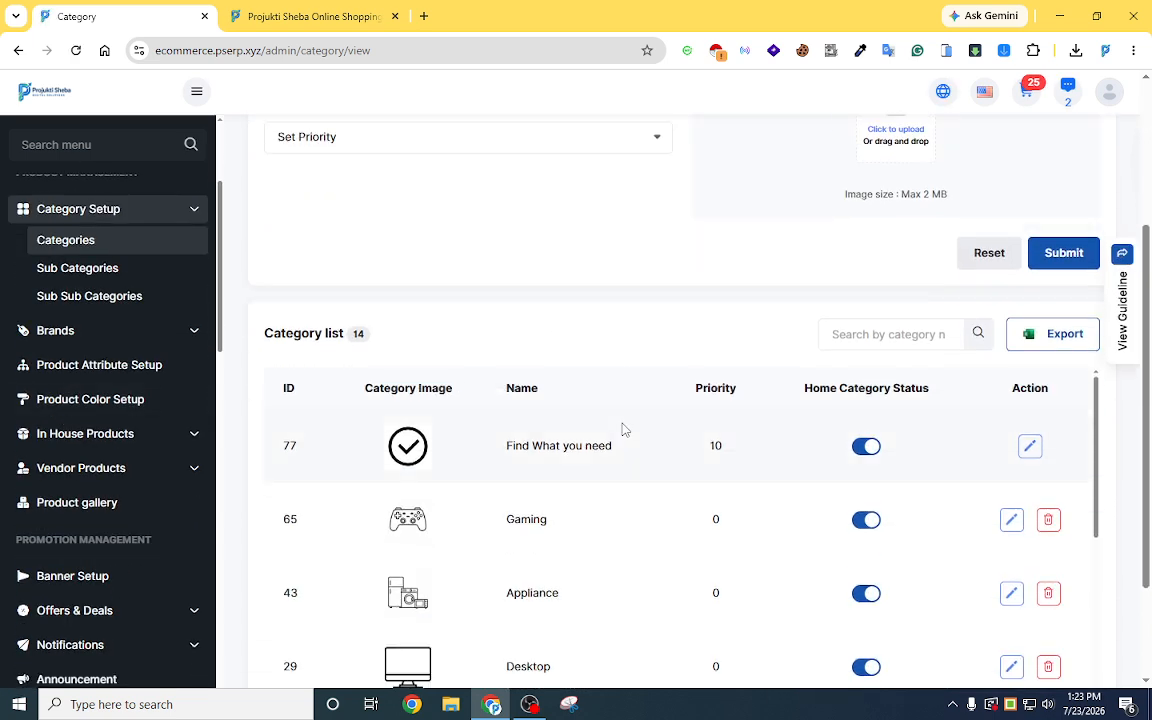
pyautogui.scroll(-2, 612, 293)
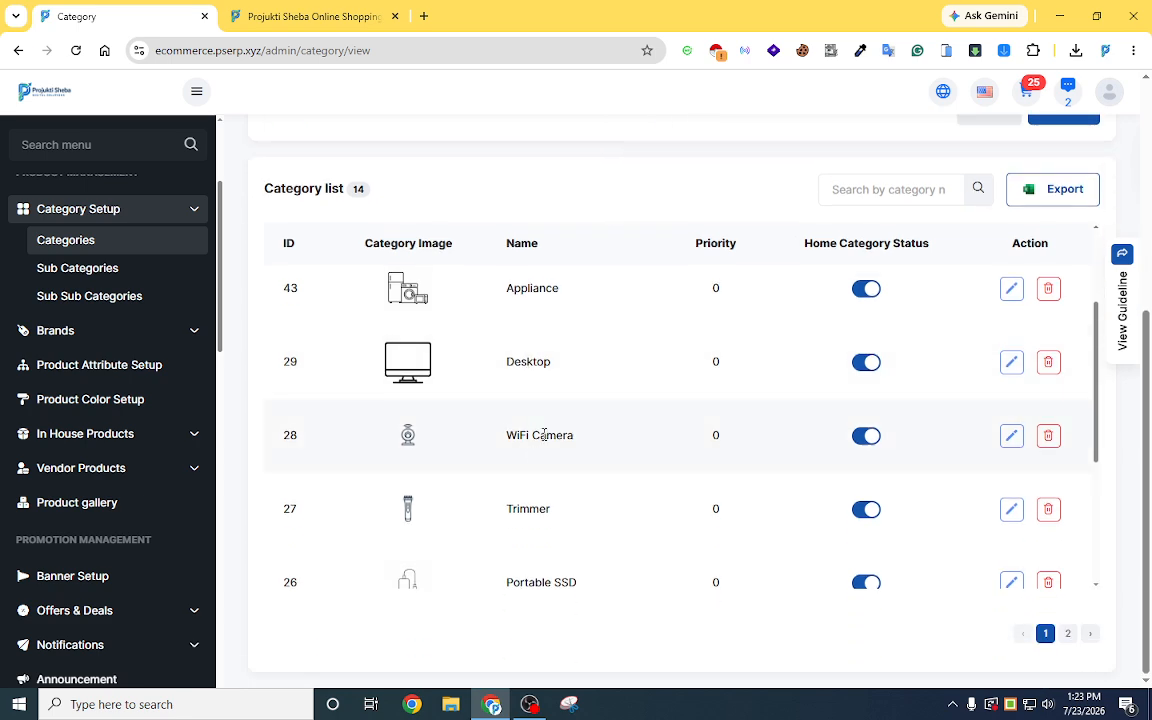
pyautogui.scroll(3, 548, 514)
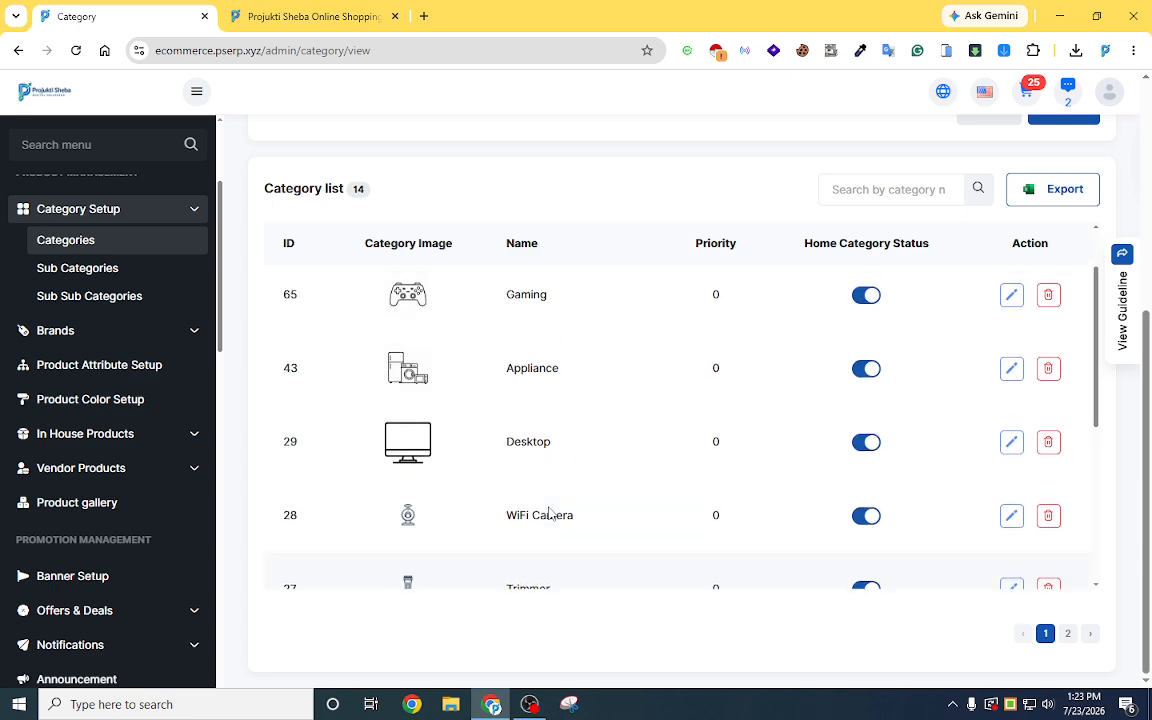
pyautogui.scroll(3, 573, 403)
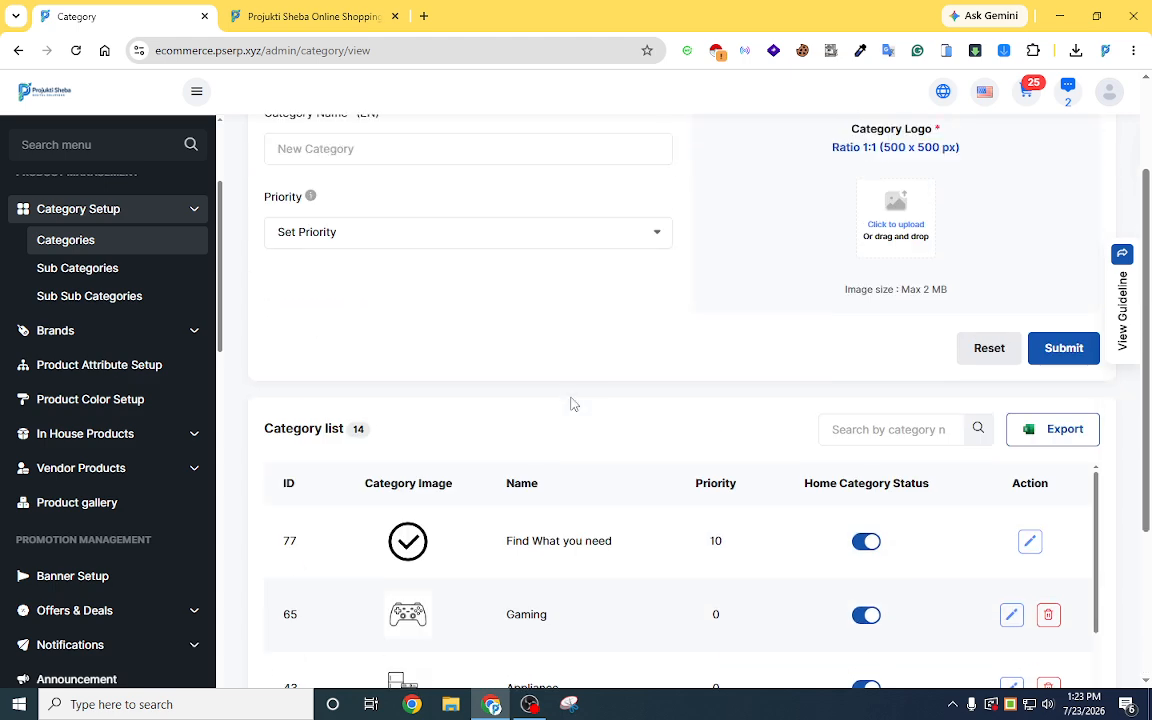
pyautogui.scroll(2, 573, 401)
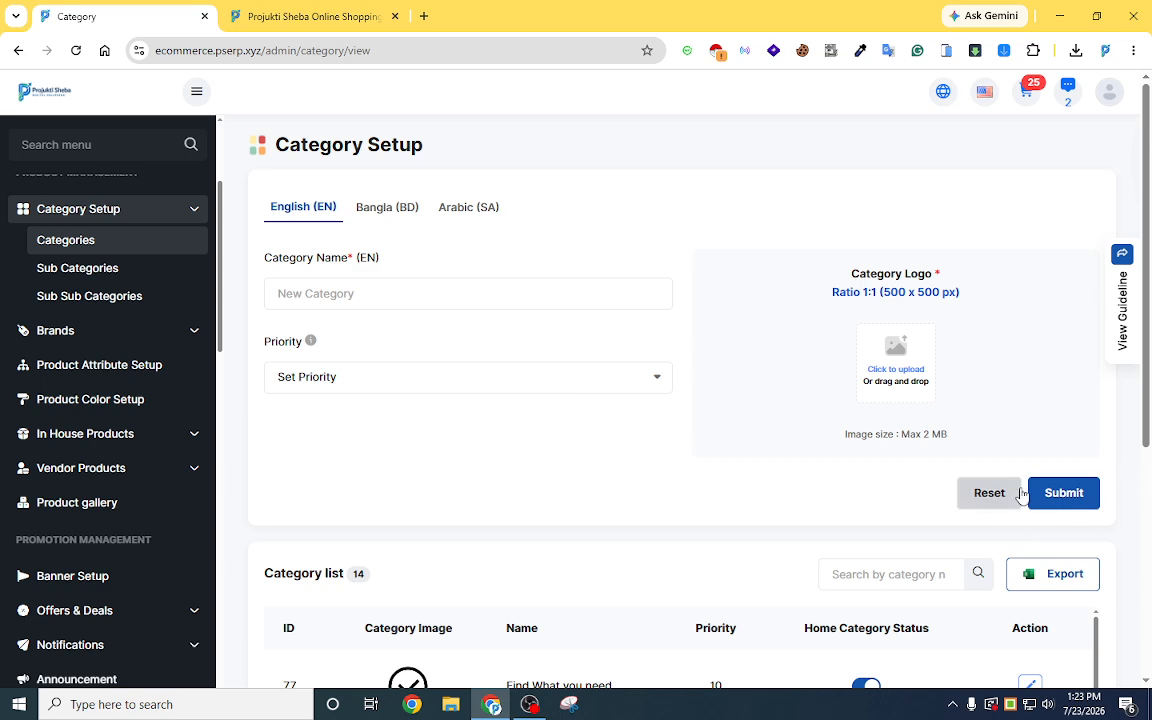
# Examine the new category form's name and priority options, and the rest of the category list.
pyautogui.click(312, 294)
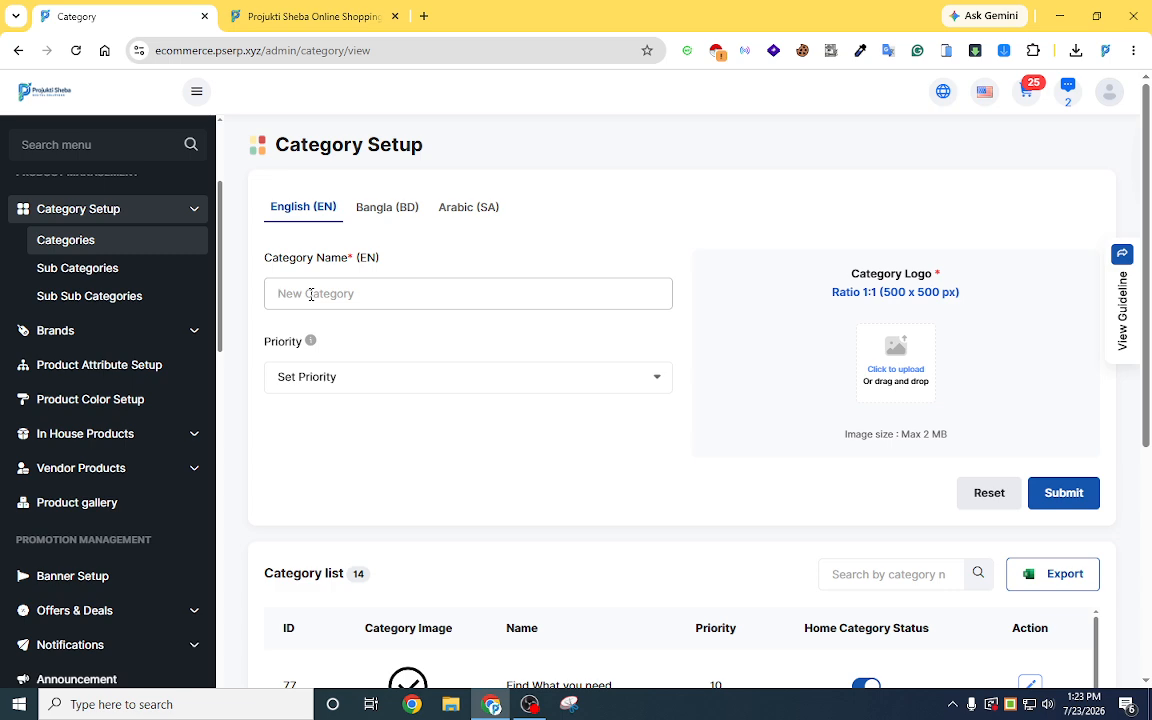
pyautogui.click(400, 376)
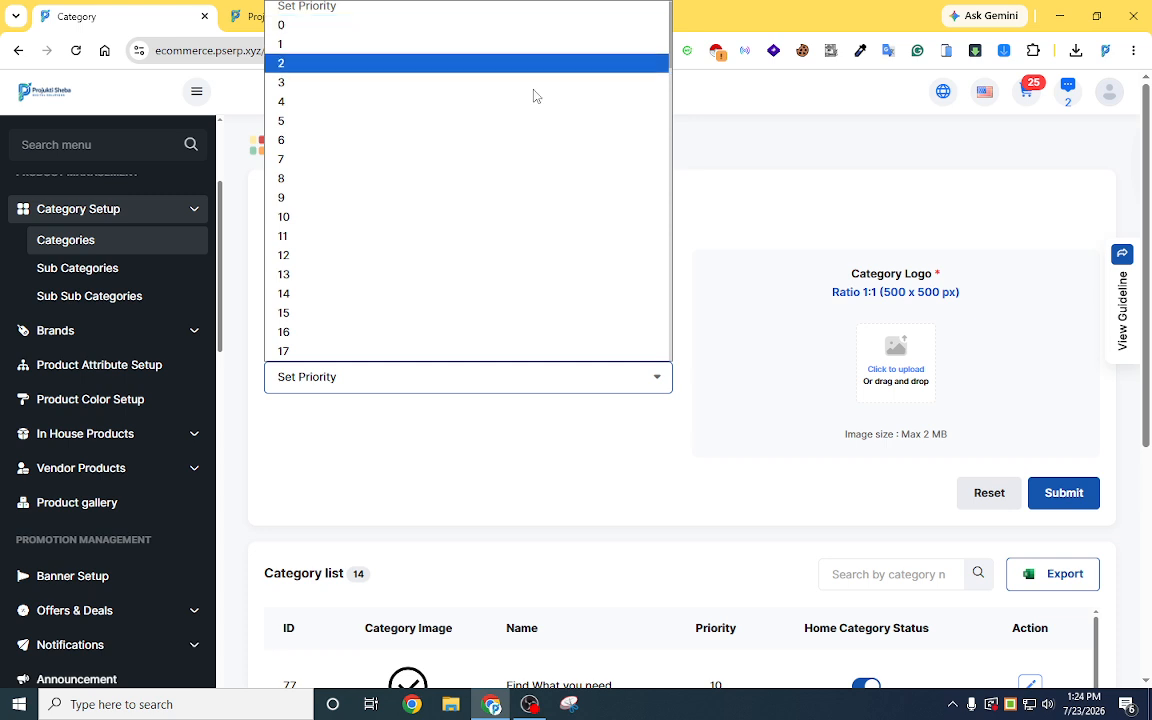
pyautogui.click(714, 296)
pyautogui.scroll(-2, 779, 535)
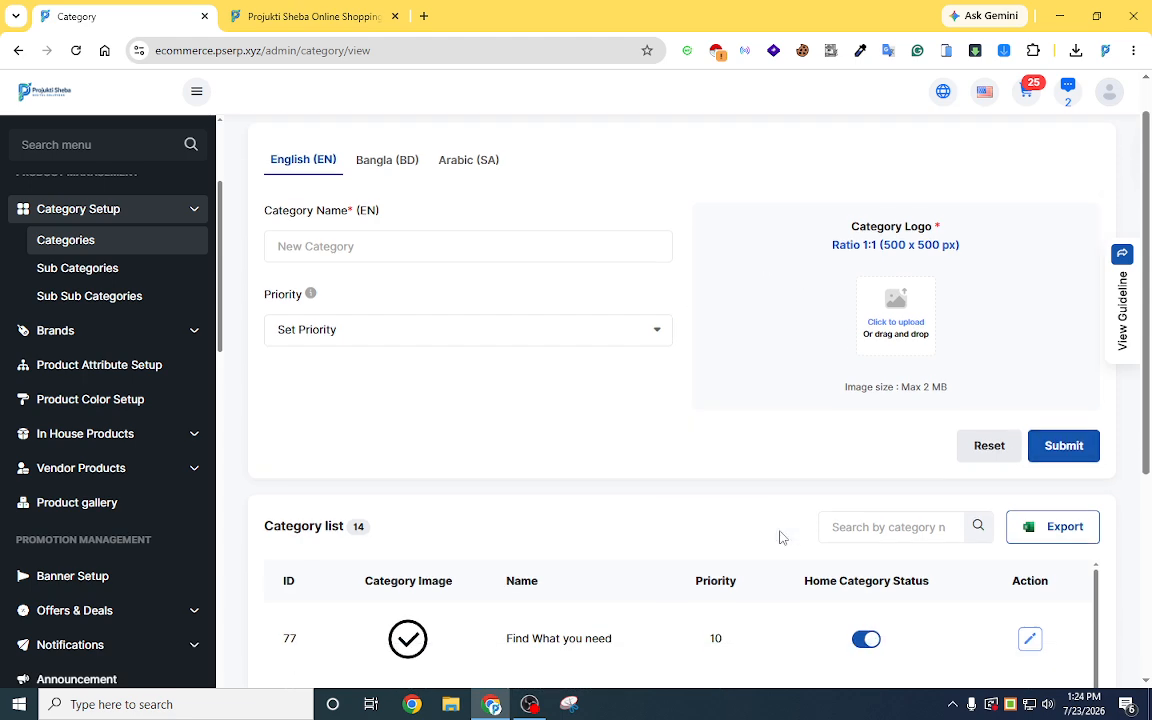
pyautogui.scroll(-3, 800, 410)
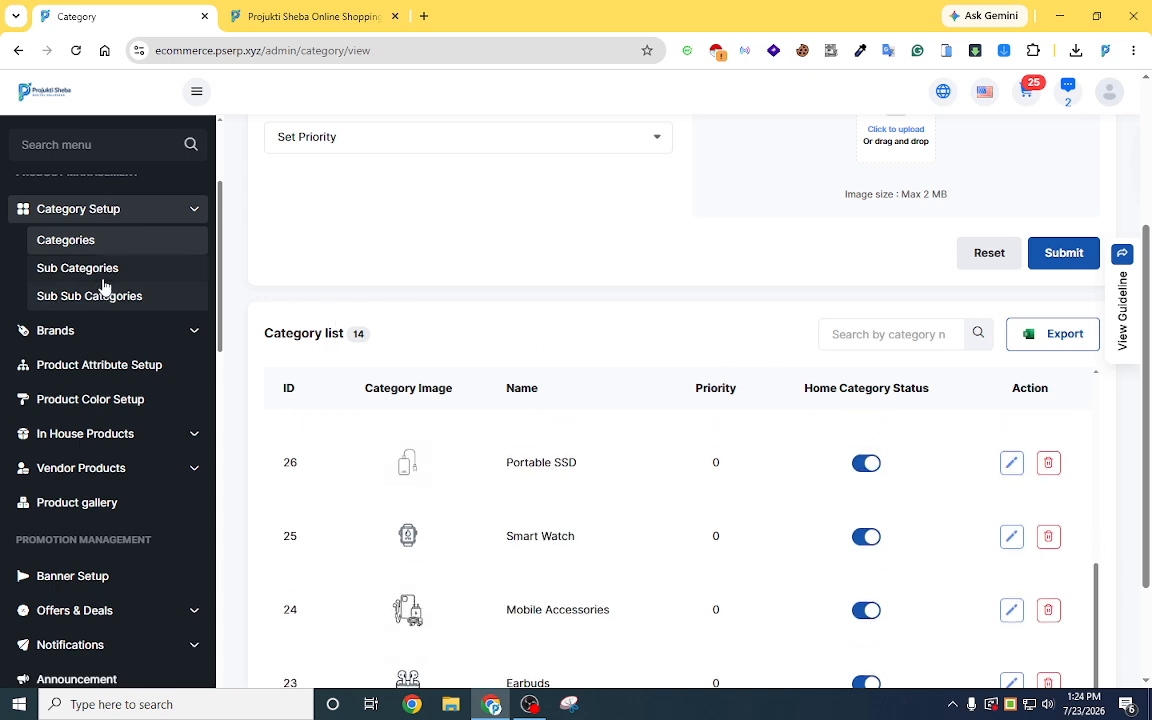
# Open the sub category setup and try Fridge, then TV, as the new sub category's main category.
pyautogui.click(72, 272)
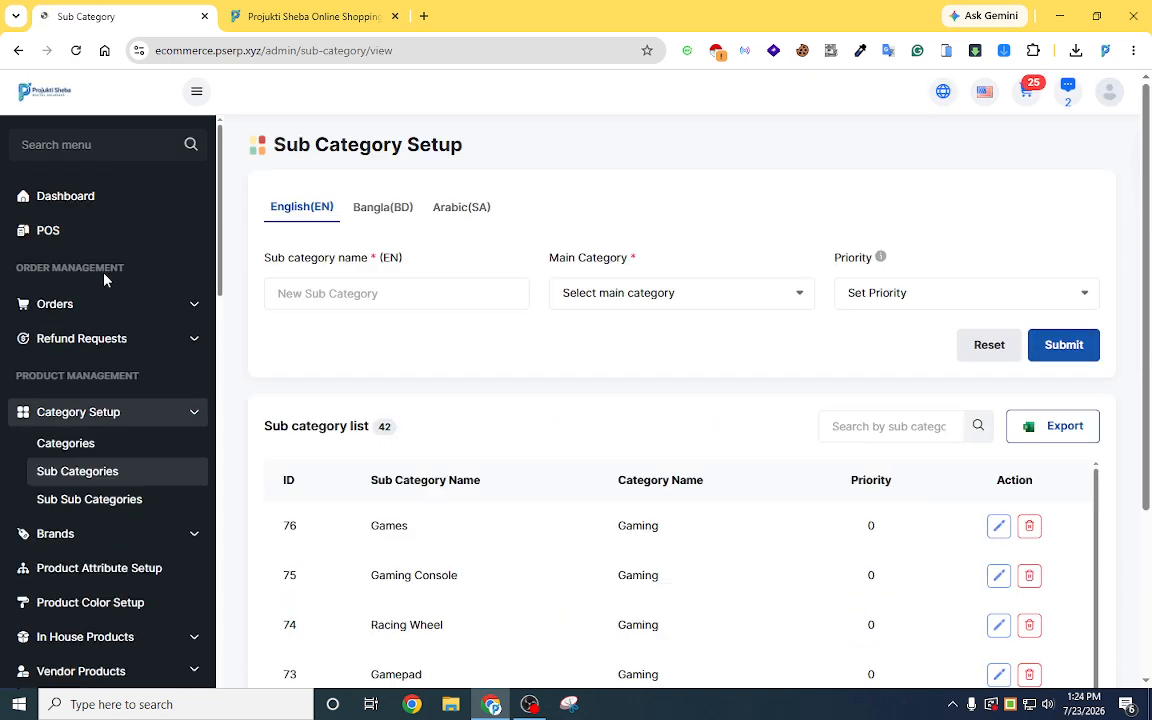
pyautogui.click(411, 297)
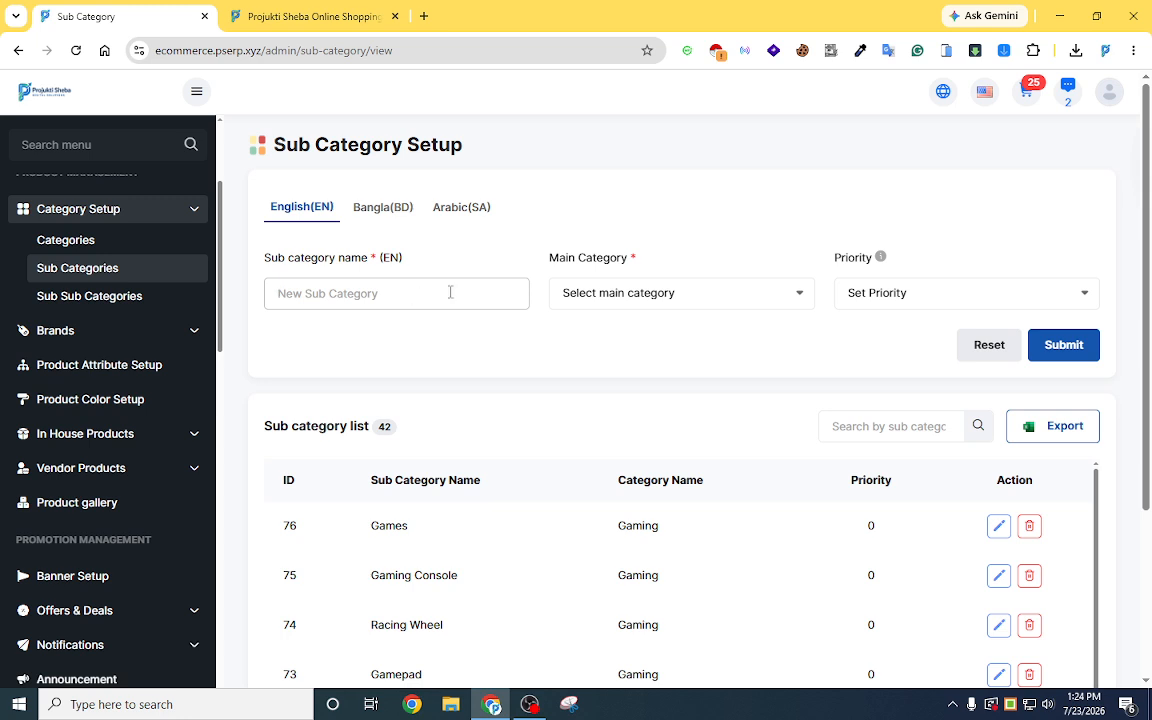
pyautogui.click(751, 300)
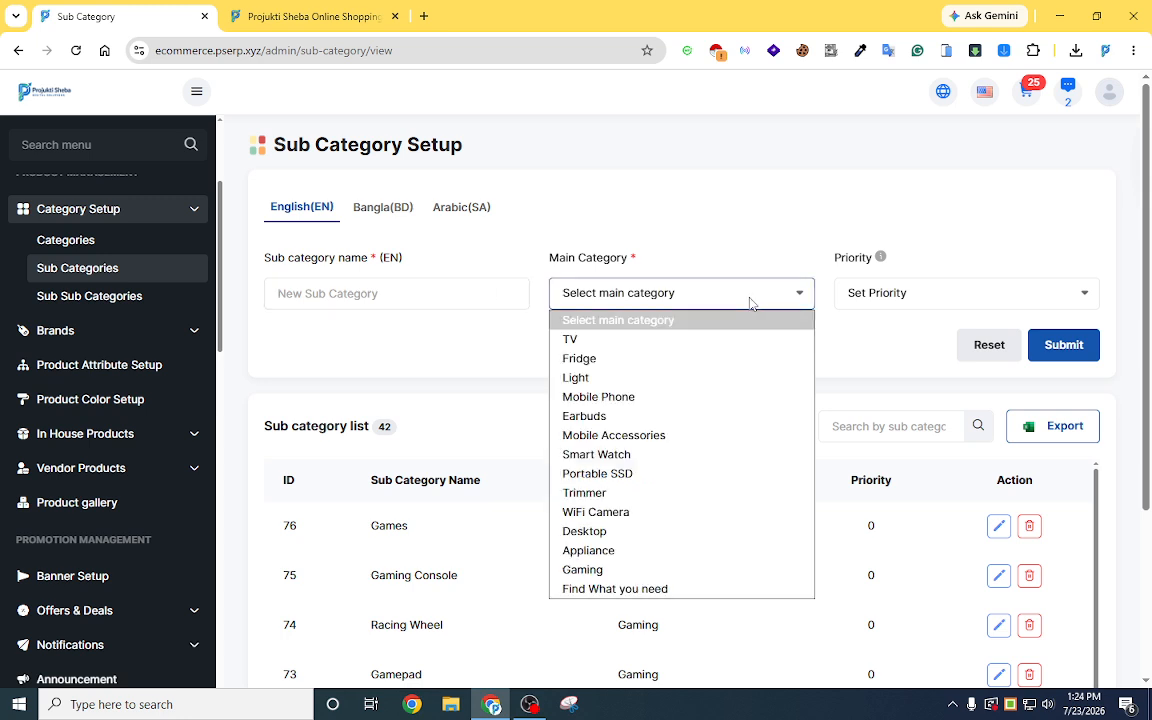
pyautogui.click(663, 360)
pyautogui.click(685, 296)
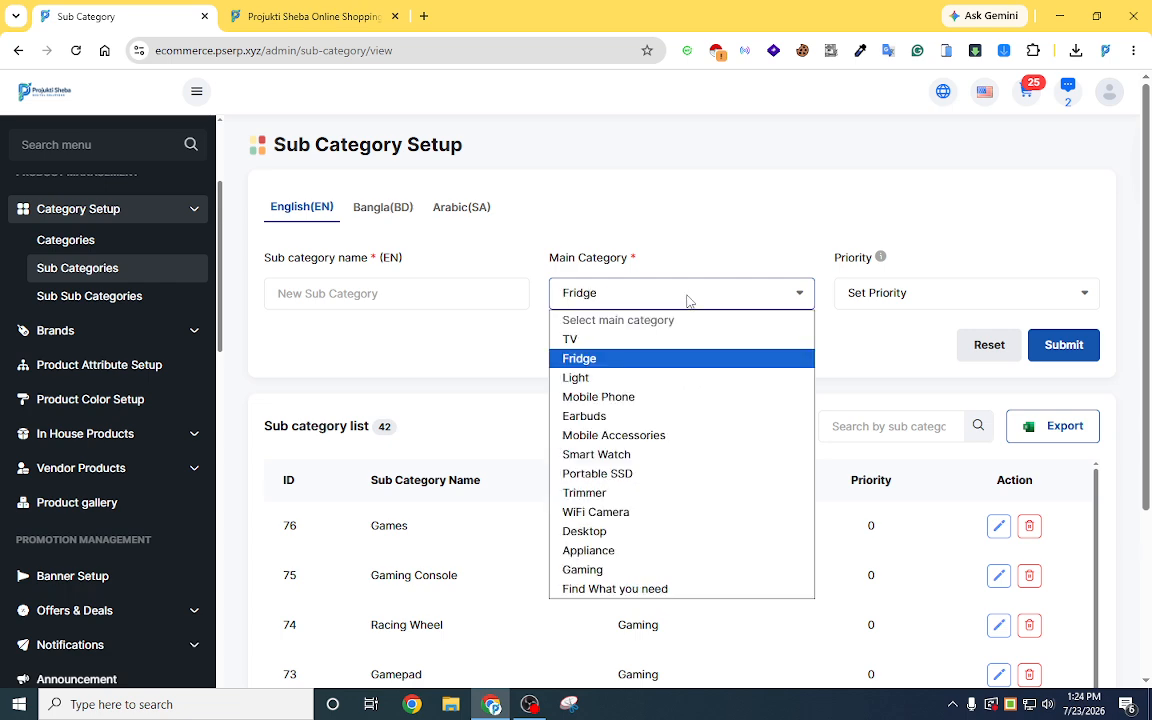
pyautogui.click(643, 341)
pyautogui.click(338, 305)
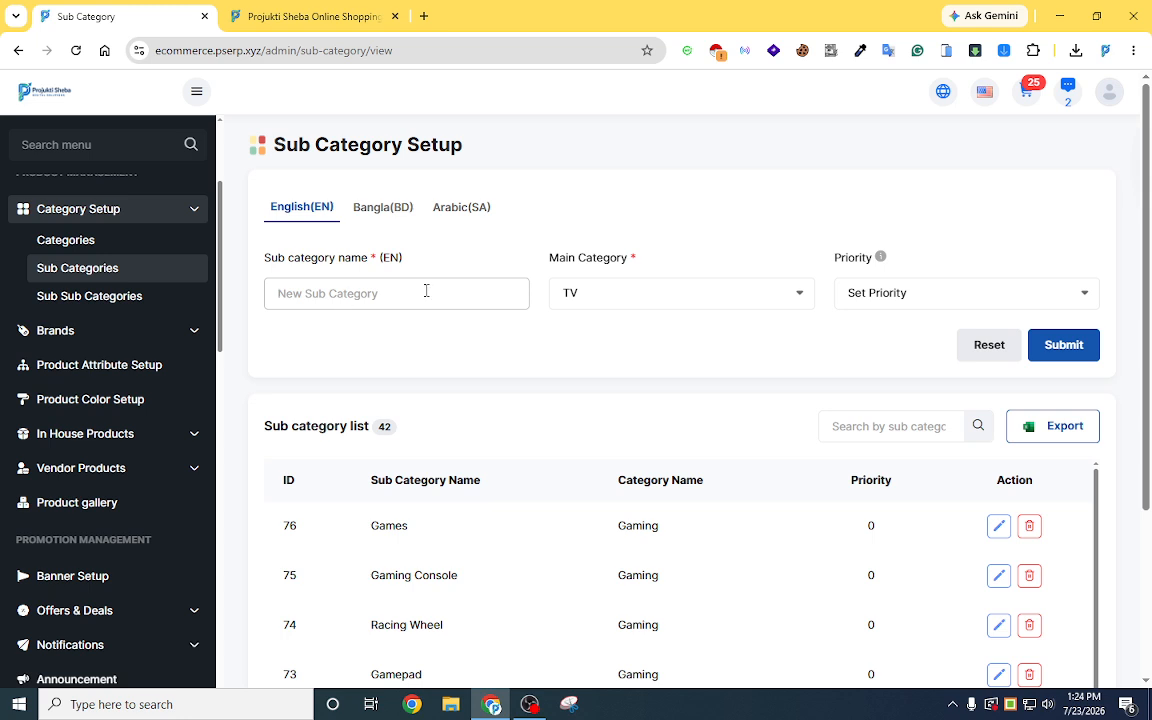
# Set the new sub category's main category to Portable SSD and go to its name field.
pyautogui.click(676, 300)
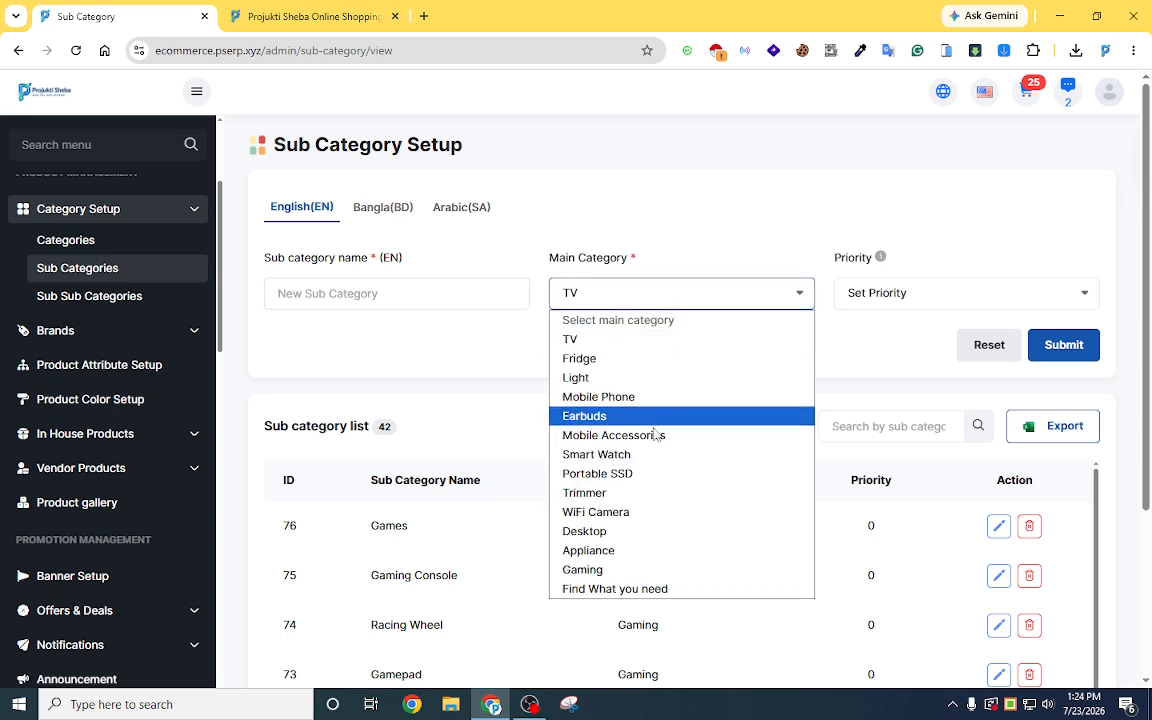
pyautogui.click(631, 475)
pyautogui.click(343, 293)
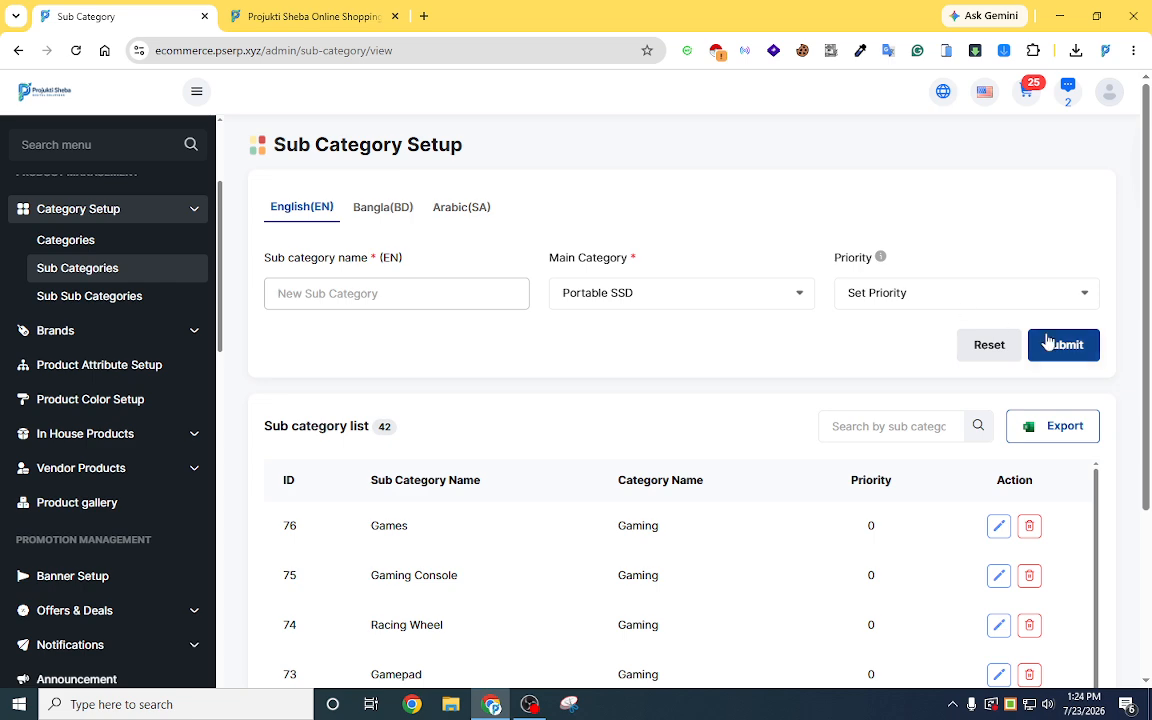
# View the sub sub category setup page and open the list of brands.
pyautogui.click(47, 300)
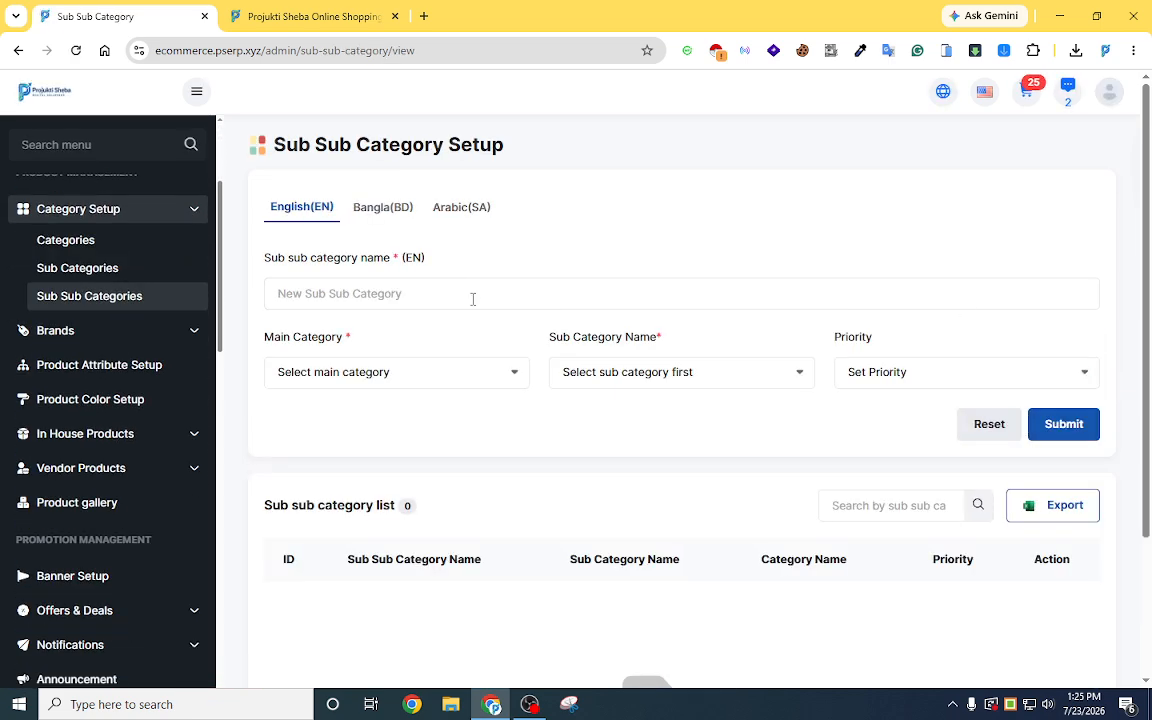
pyautogui.click(147, 329)
pyautogui.click(46, 389)
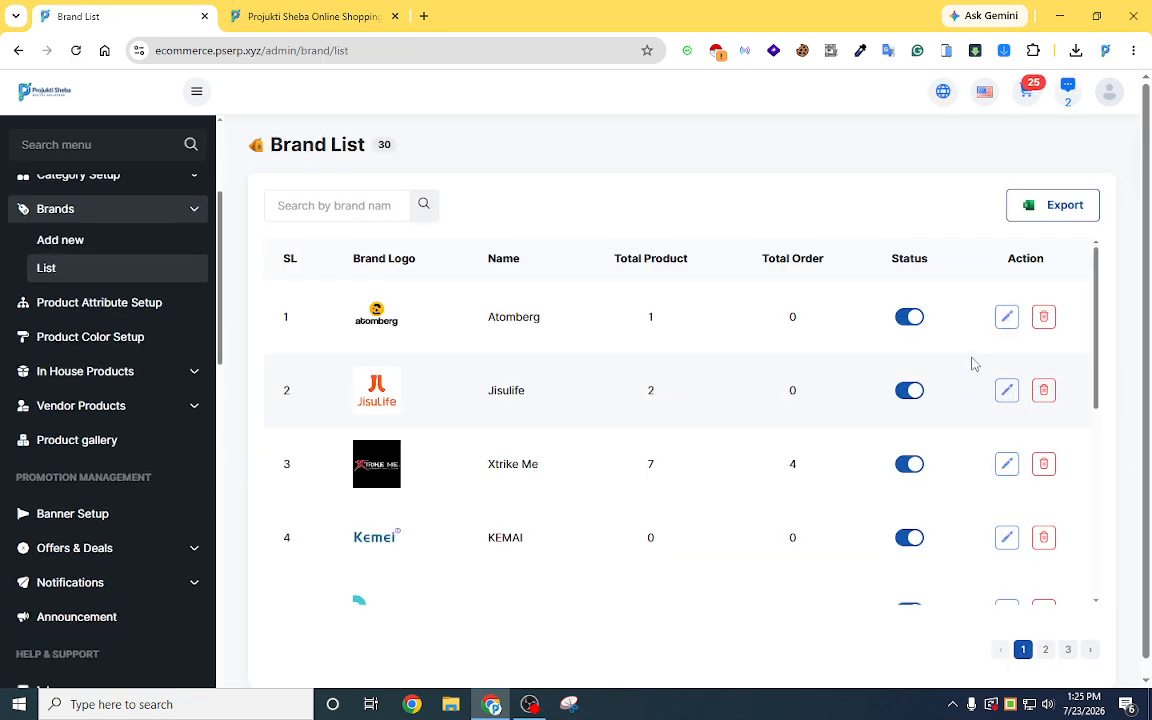
# Open the Atomberg brand's update form to view its fields, and return to the brand list.
pyautogui.click(1006, 318)
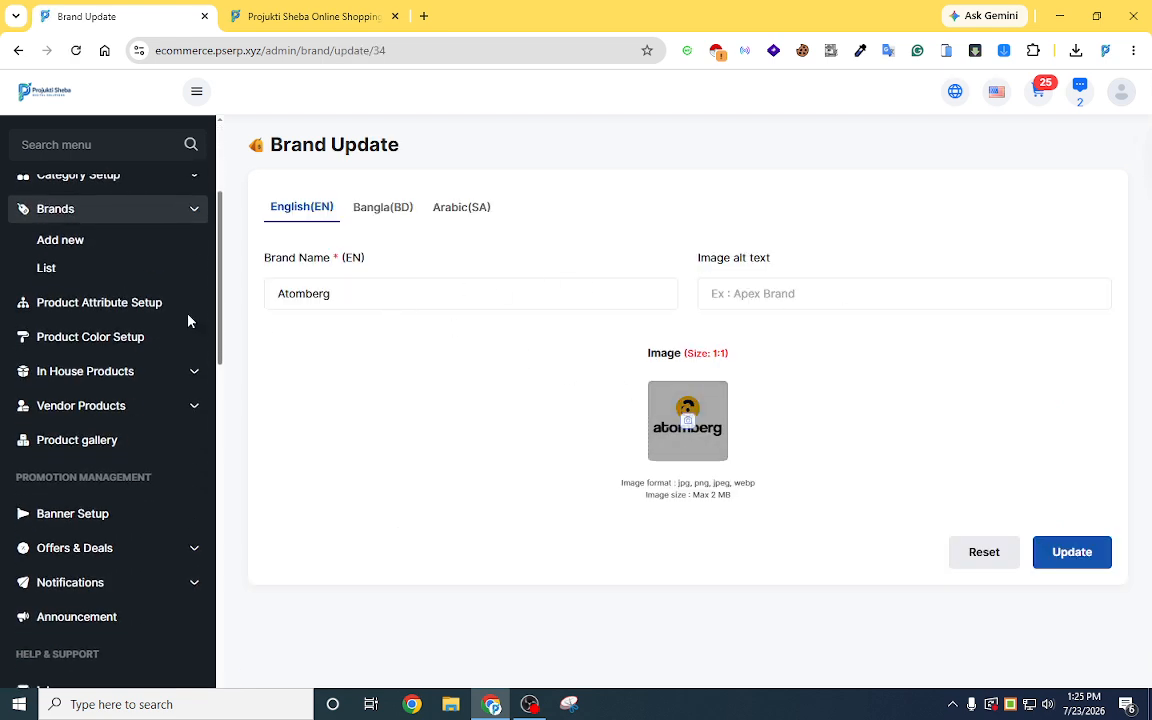
pyautogui.click(50, 267)
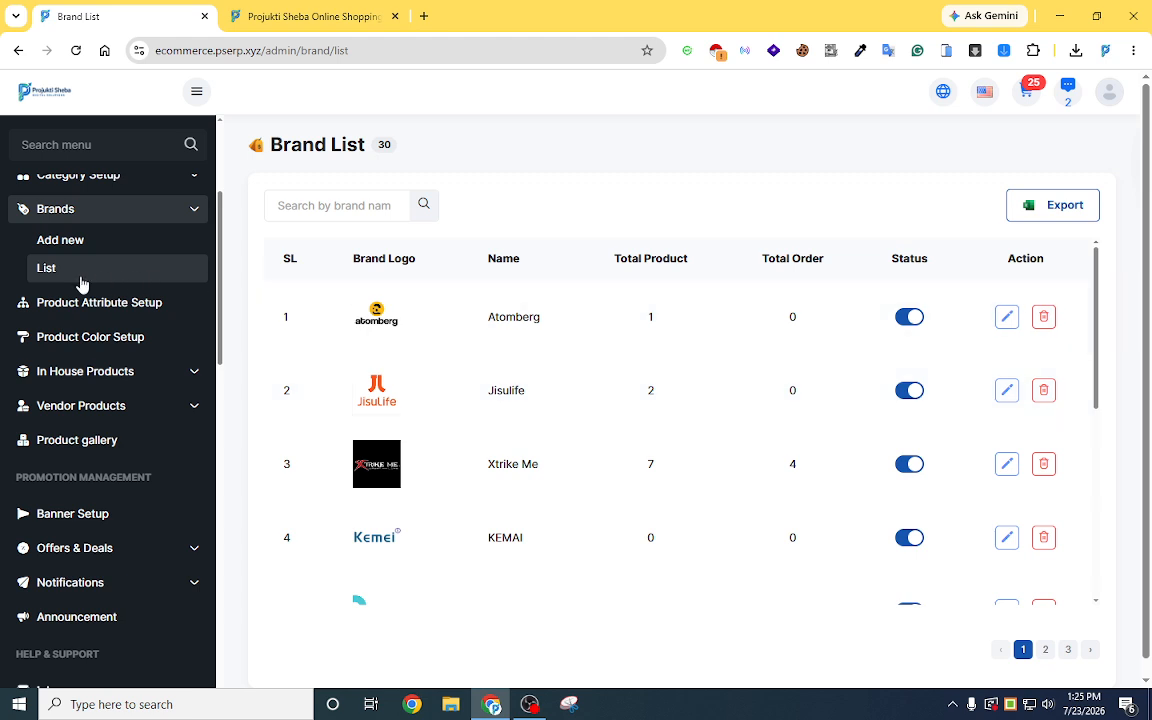
pyautogui.click(50, 266)
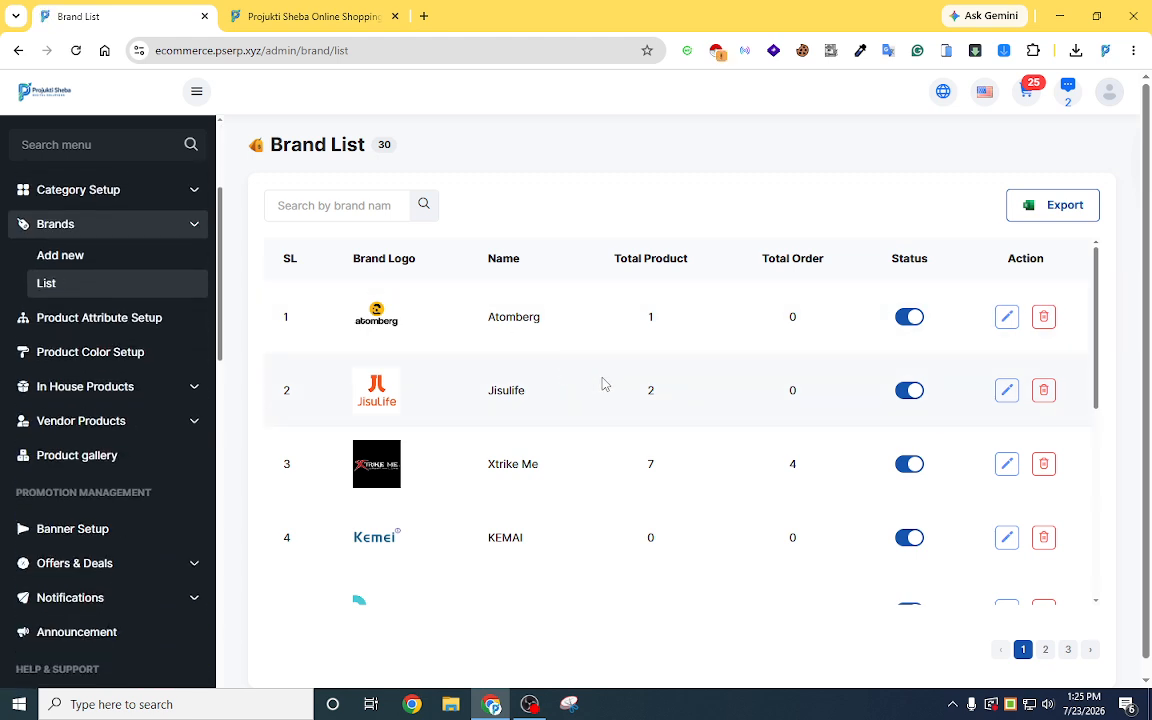
# Look through the brand list and open the new brand form at its English brand name field.
pyautogui.scroll(-3, 779, 386)
pyautogui.scroll(4, 779, 386)
pyautogui.click(118, 243)
pyautogui.click(332, 292)
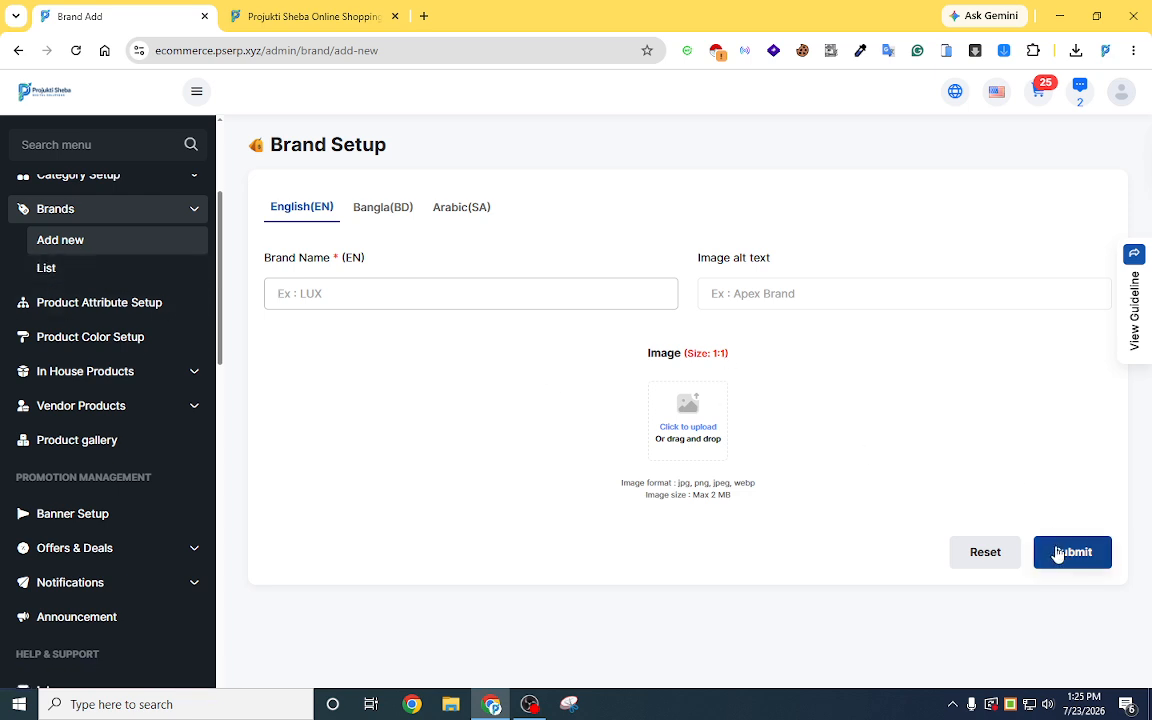
# Open the in-house product list and look through its filters and products.
pyautogui.click(141, 218)
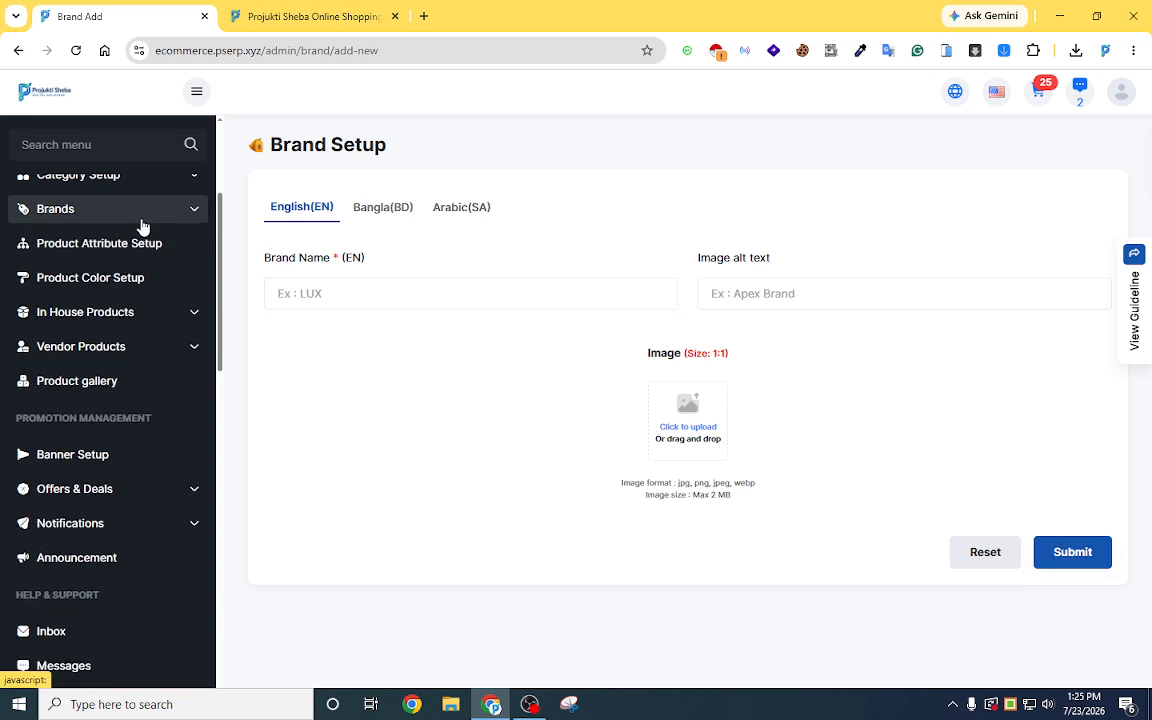
pyautogui.click(152, 318)
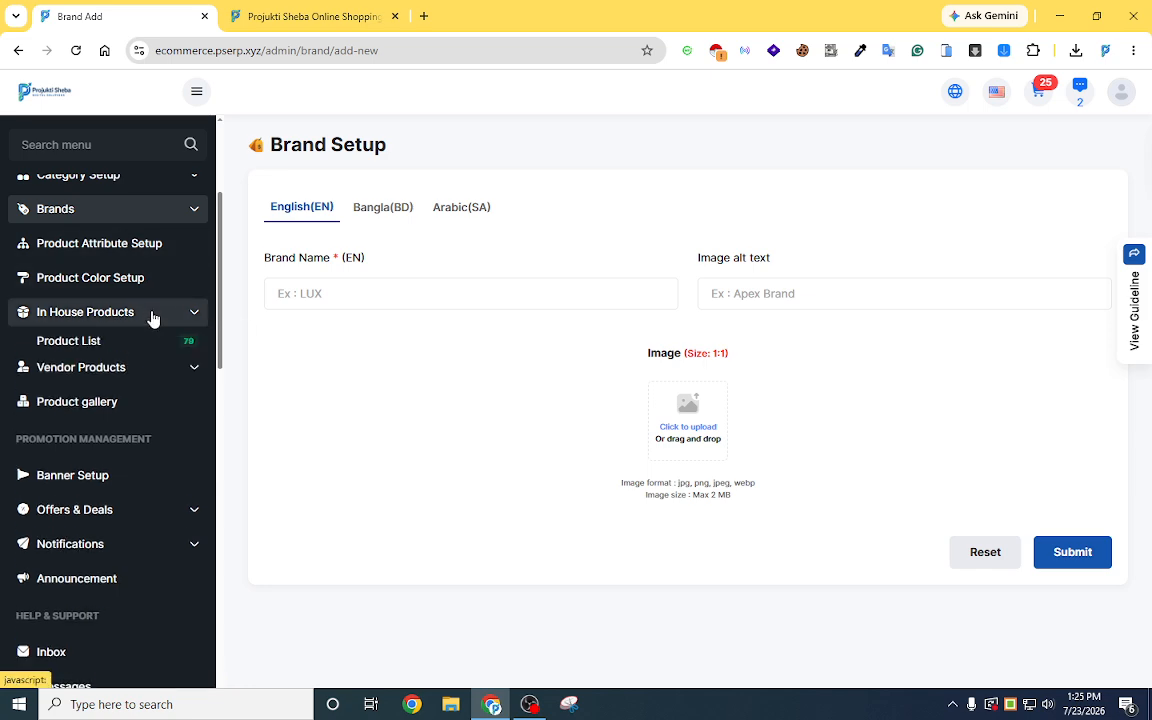
pyautogui.click(90, 345)
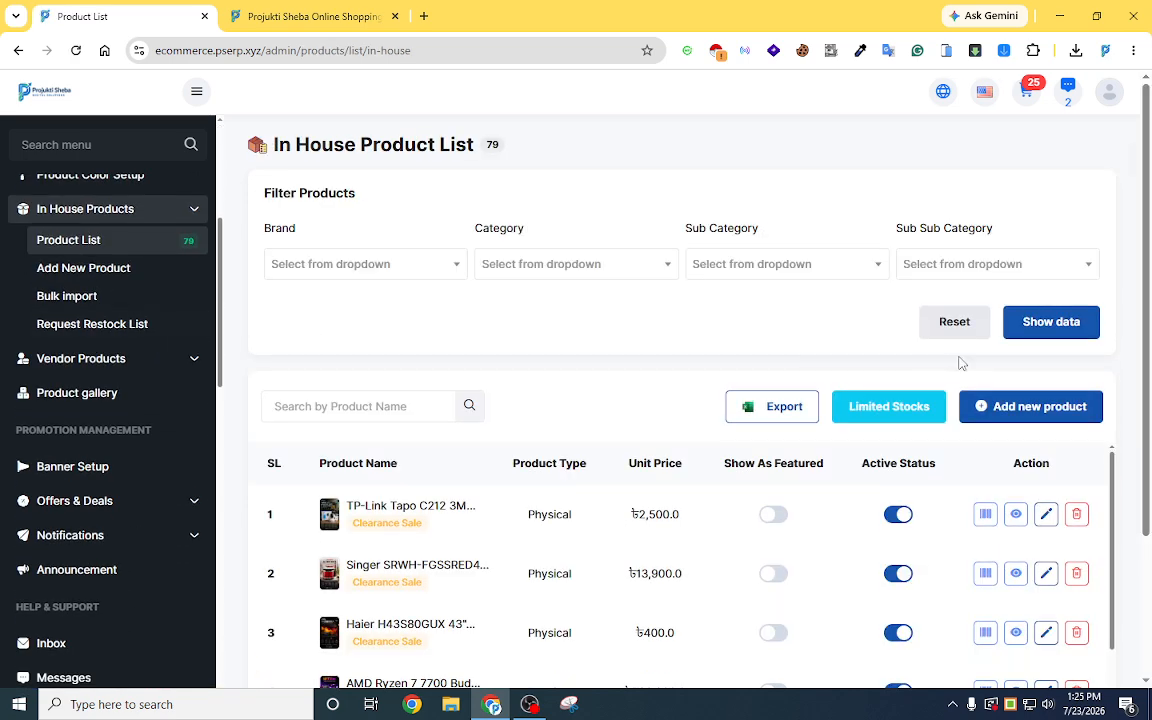
pyautogui.scroll(-2, 960, 363)
pyautogui.scroll(2, 959, 365)
pyautogui.scroll(-2, 995, 430)
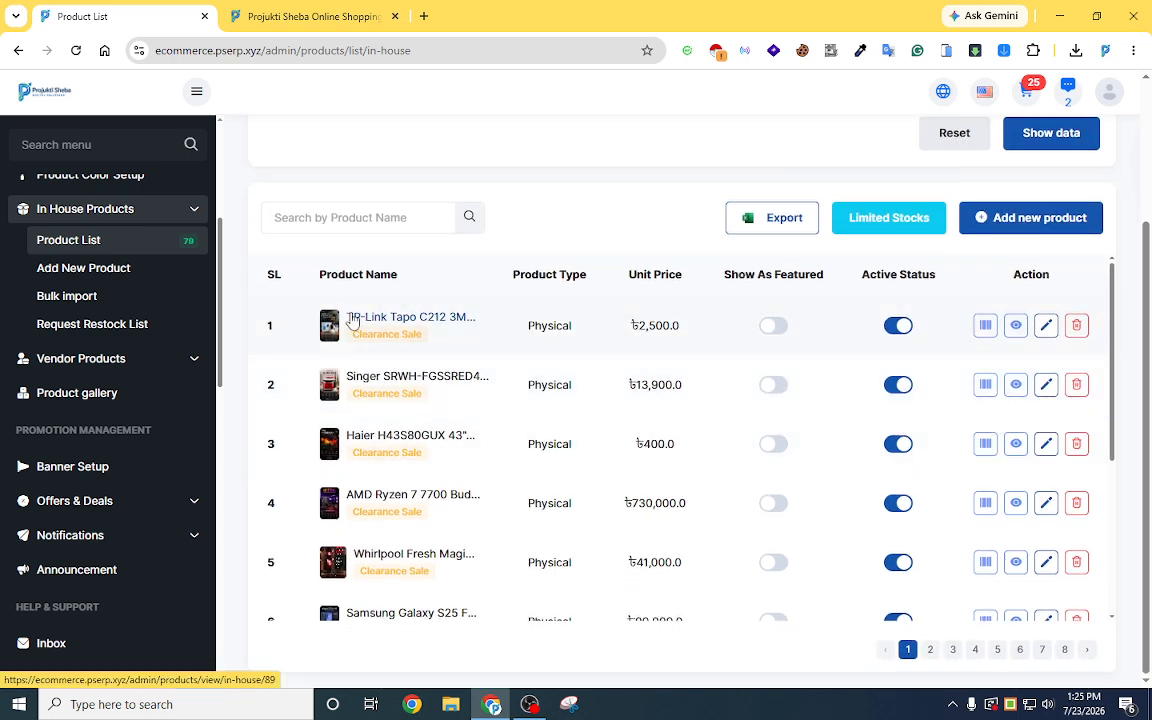
# View the barcode page of the TP-Link Tapo C212 camera and return to the in-house product list.
pyautogui.click(985, 330)
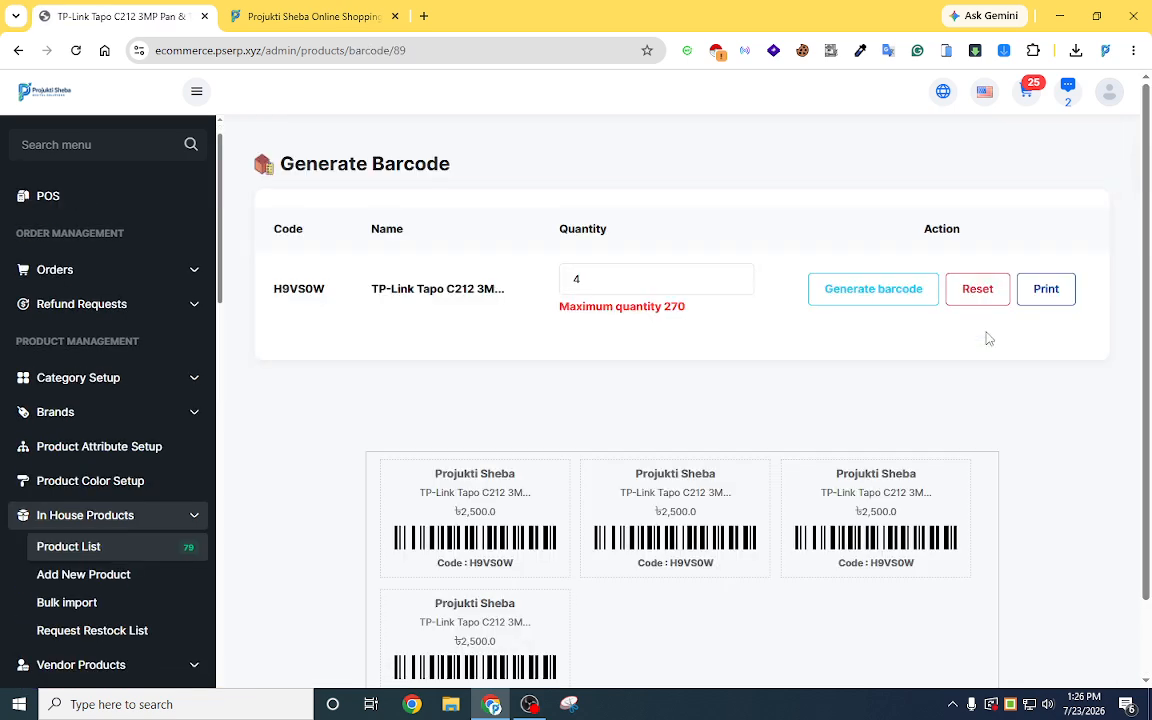
pyautogui.scroll(-1, 784, 358)
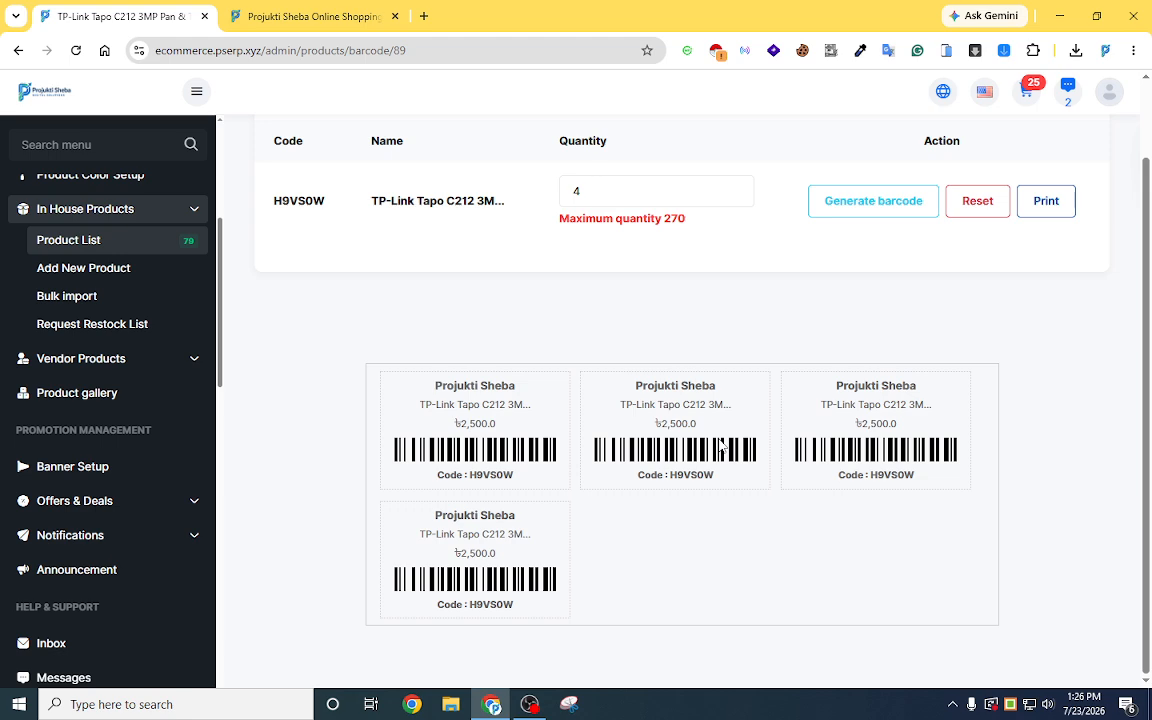
pyautogui.click(80, 249)
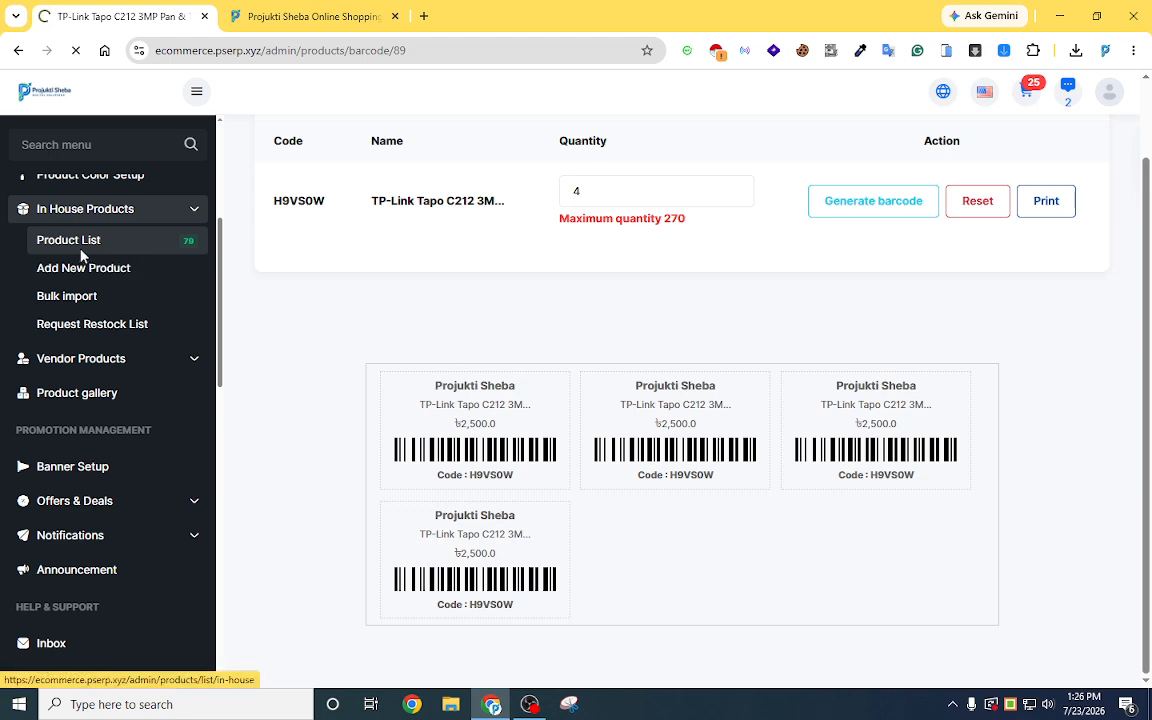
# View the TP-Link Tapo C212 camera's product details, including its general and price information, and return to the product list.
pyautogui.scroll(-2, 990, 420)
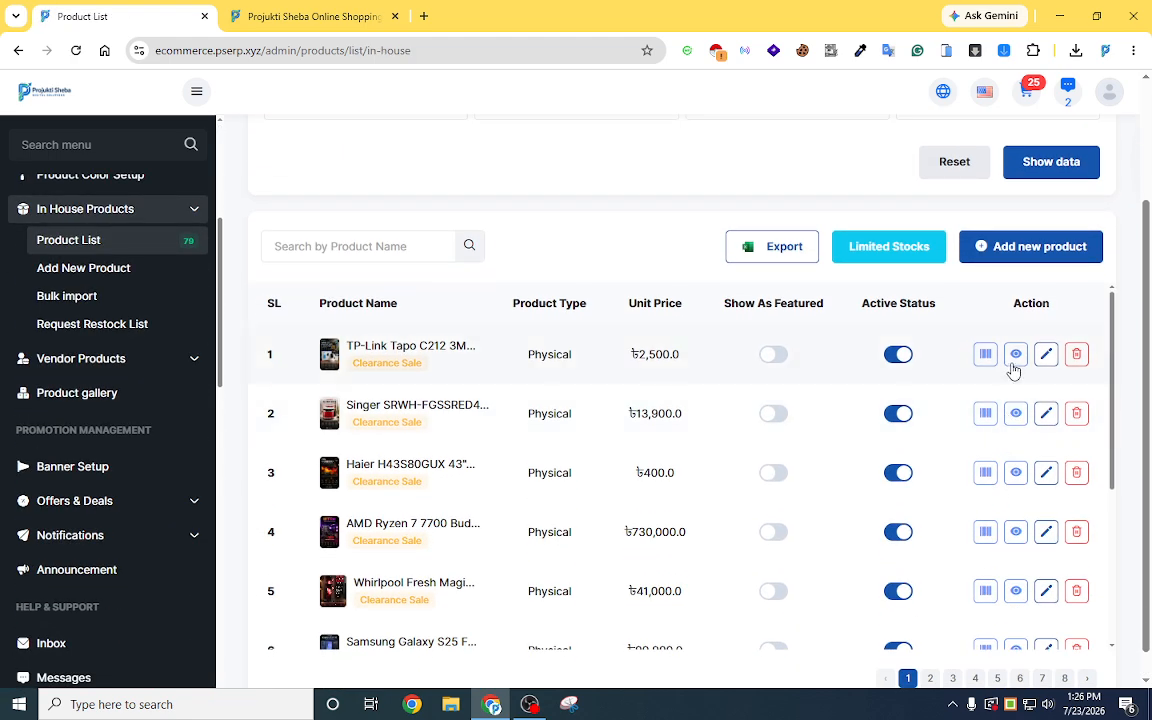
pyautogui.click(1015, 357)
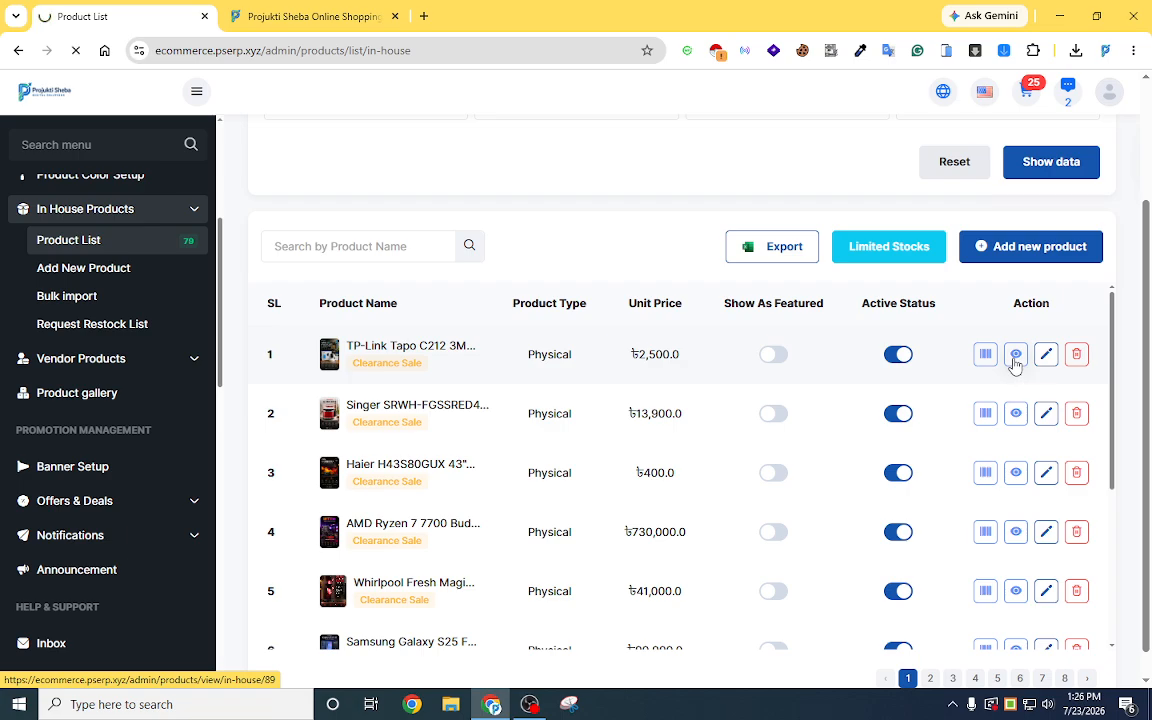
pyautogui.scroll(-15, 712, 357)
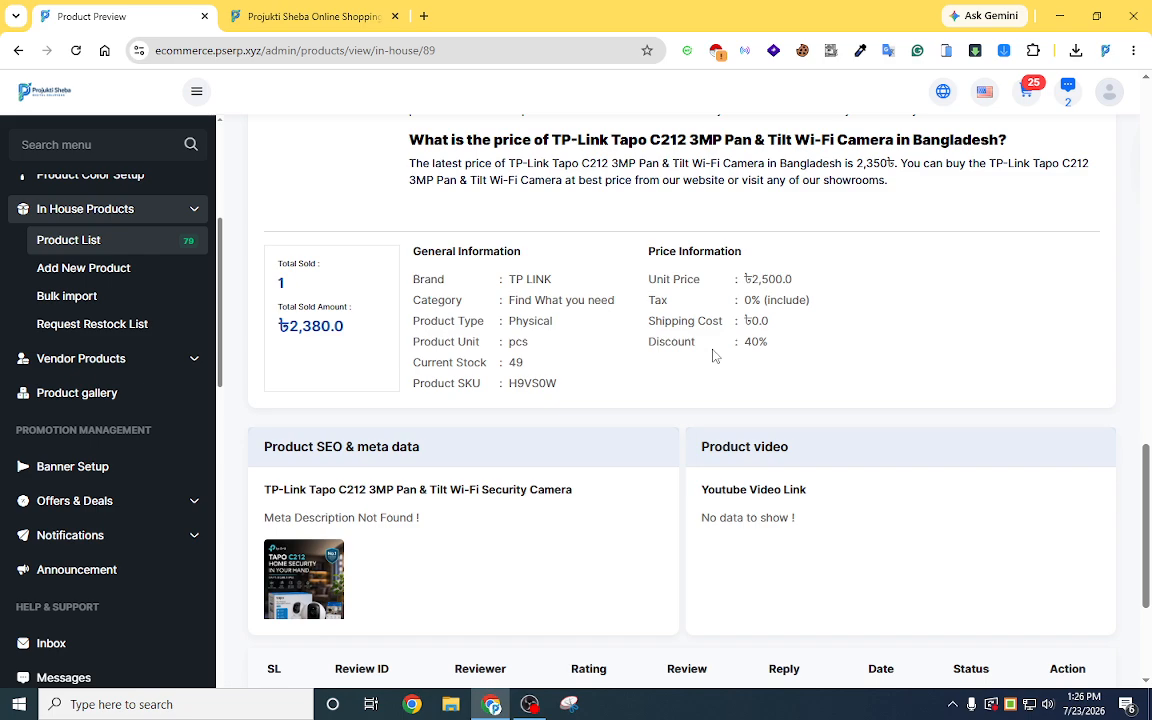
pyautogui.scroll(3, 712, 357)
pyautogui.click(55, 237)
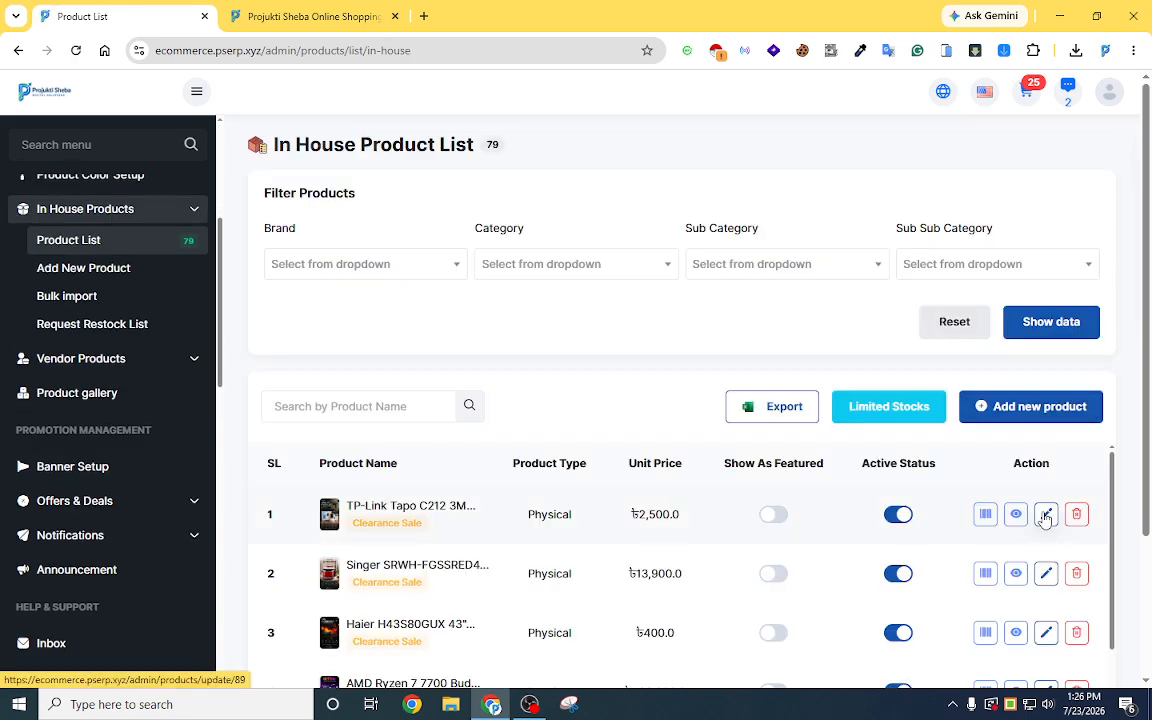
# Open the TP-Link Tapo C212 camera for editing and examine its name, description, pricing and variation fields.
pyautogui.click(1045, 515)
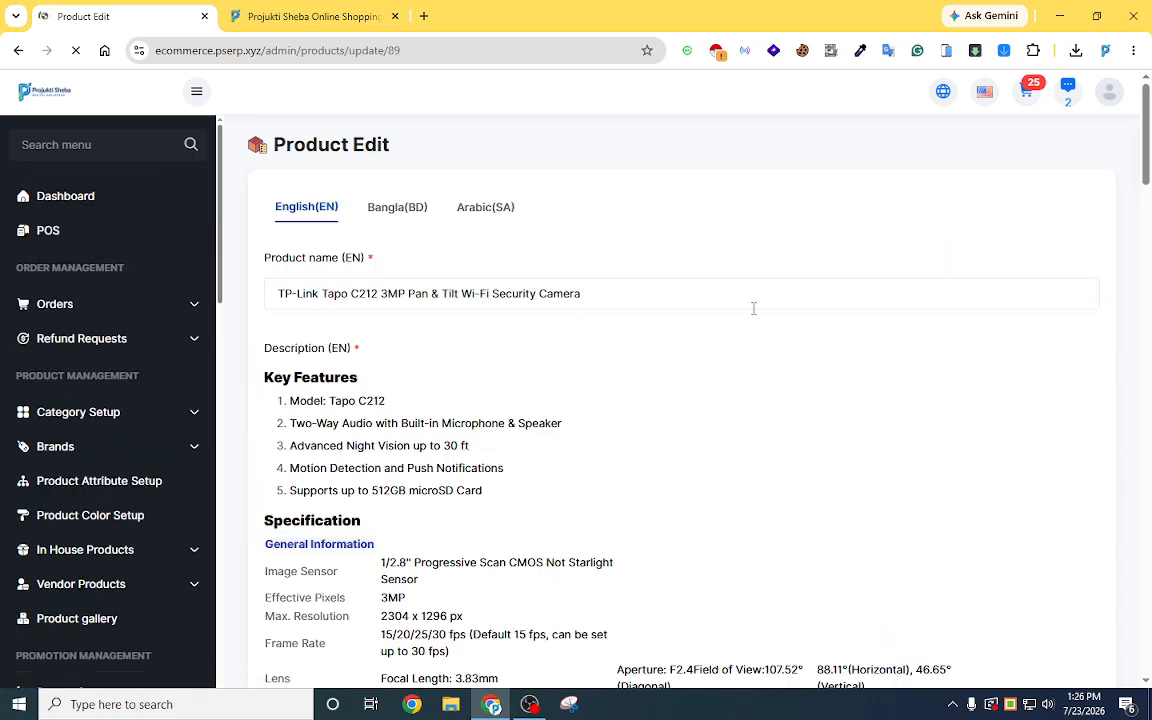
pyautogui.click(433, 290)
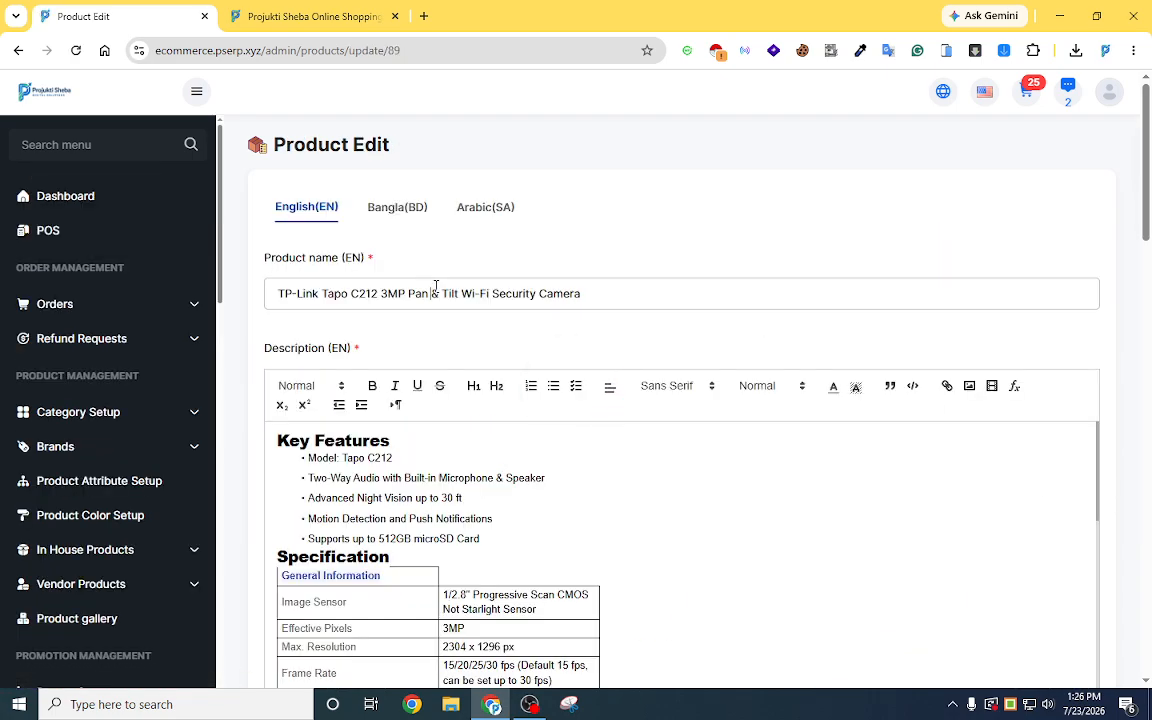
pyautogui.scroll(-10, 673, 388)
pyautogui.scroll(-10, 764, 390)
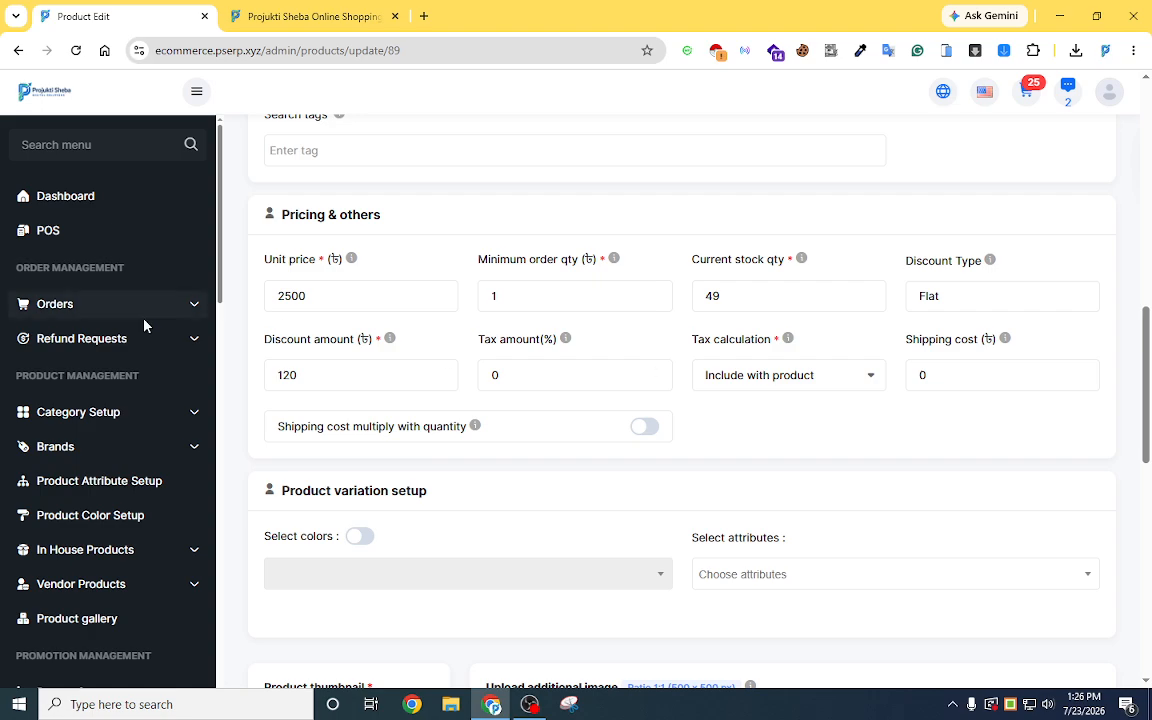
pyautogui.scroll(10, 143, 325)
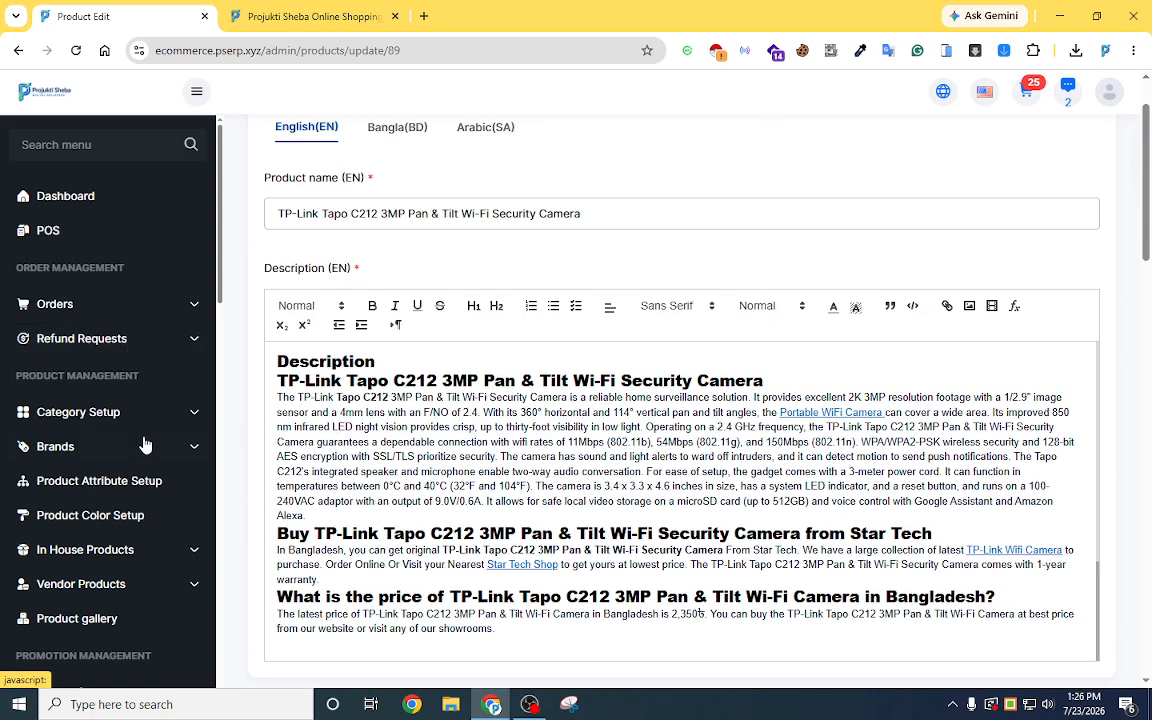
pyautogui.scroll(-2, 145, 441)
# Return to the in-house product list and look over its products and their actions.
pyautogui.click(140, 391)
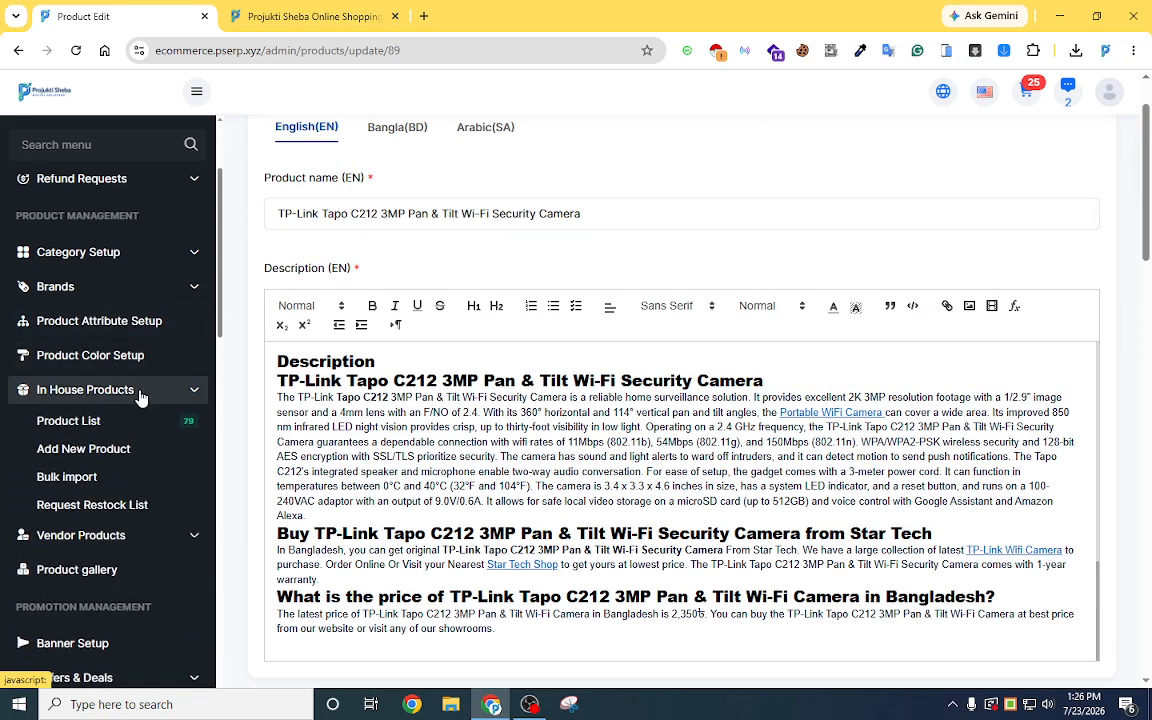
pyautogui.click(90, 420)
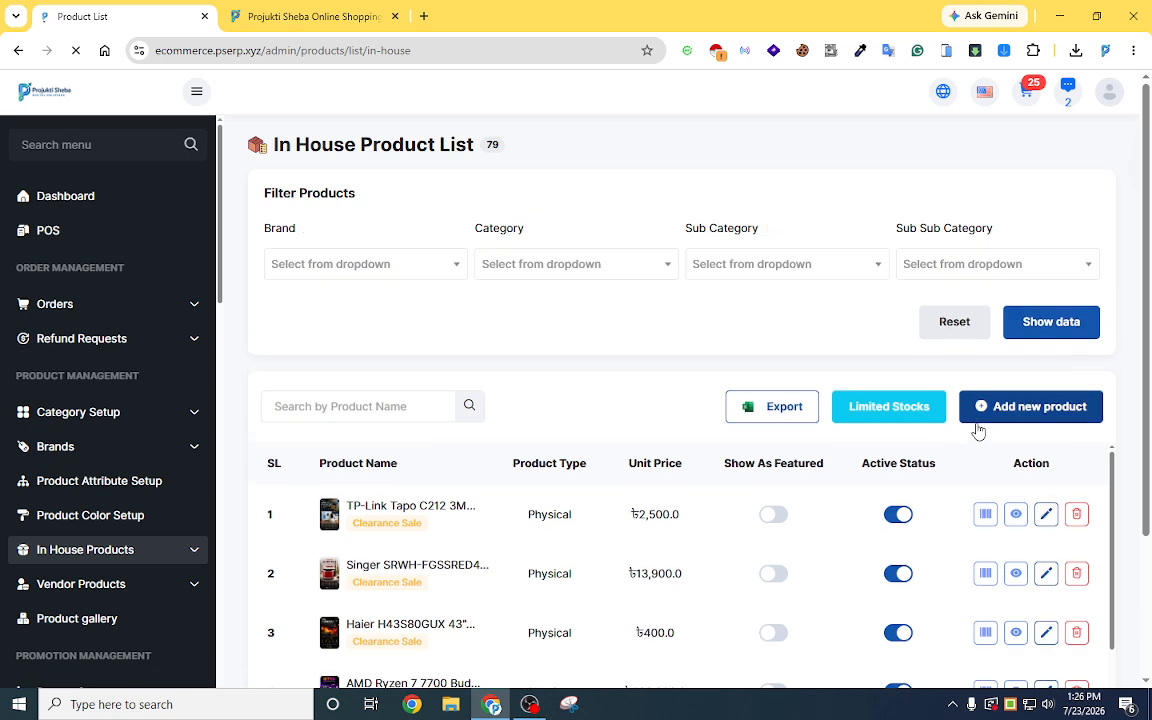
pyautogui.scroll(-2, 998, 420)
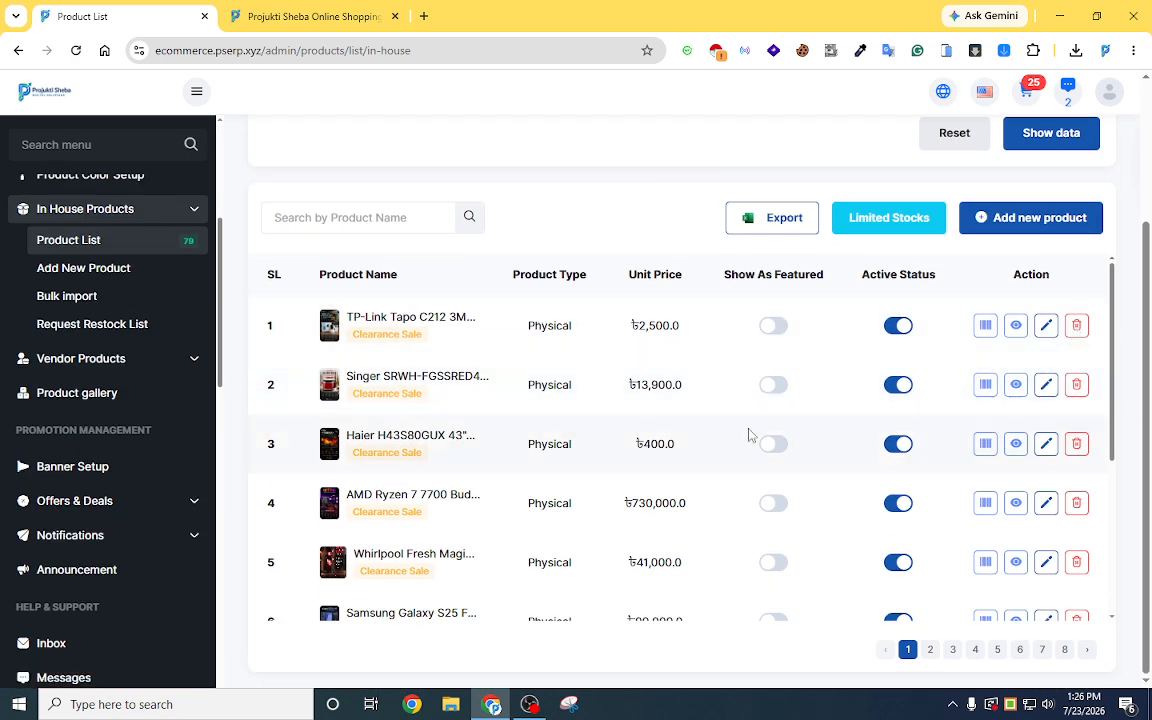
pyautogui.scroll(2, 740, 430)
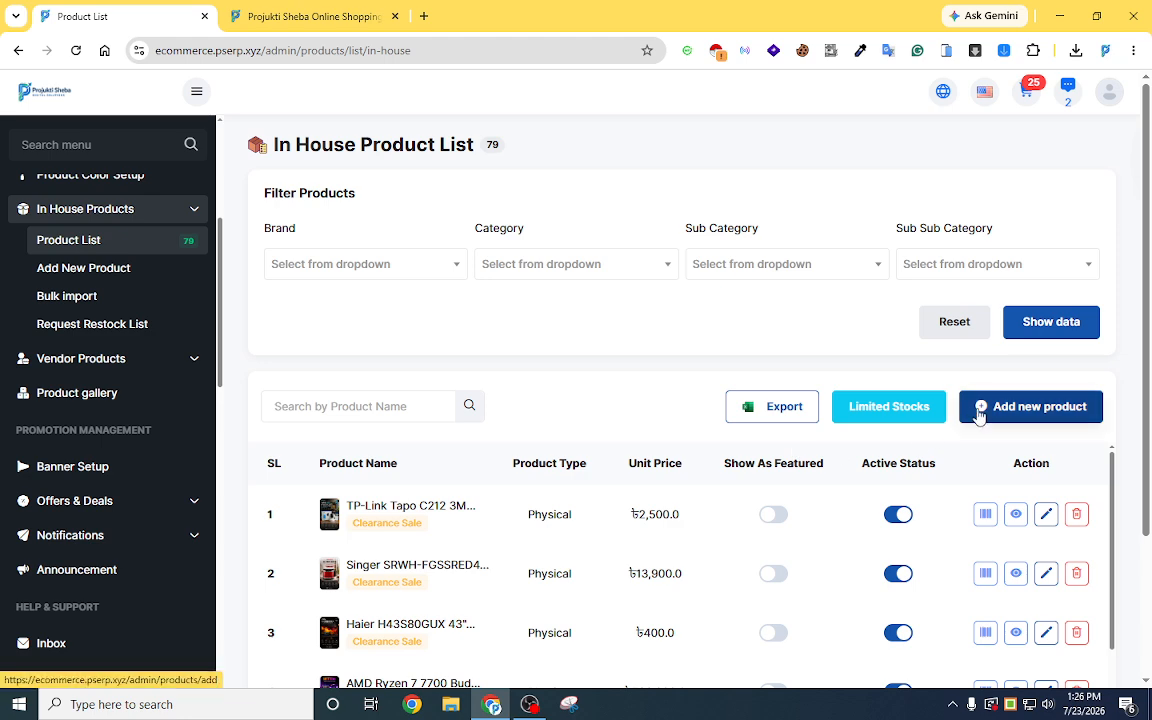
# Open the new product form and go through its English name and description fields to the general setup section.
pyautogui.click(980, 410)
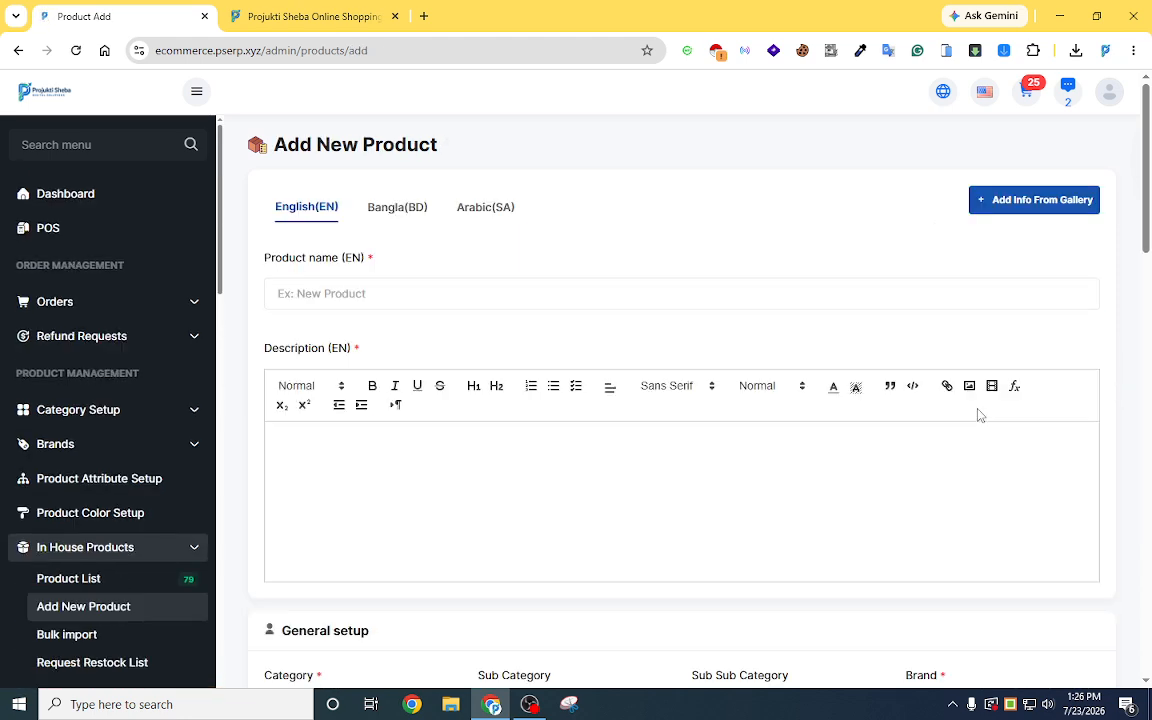
pyautogui.click(357, 291)
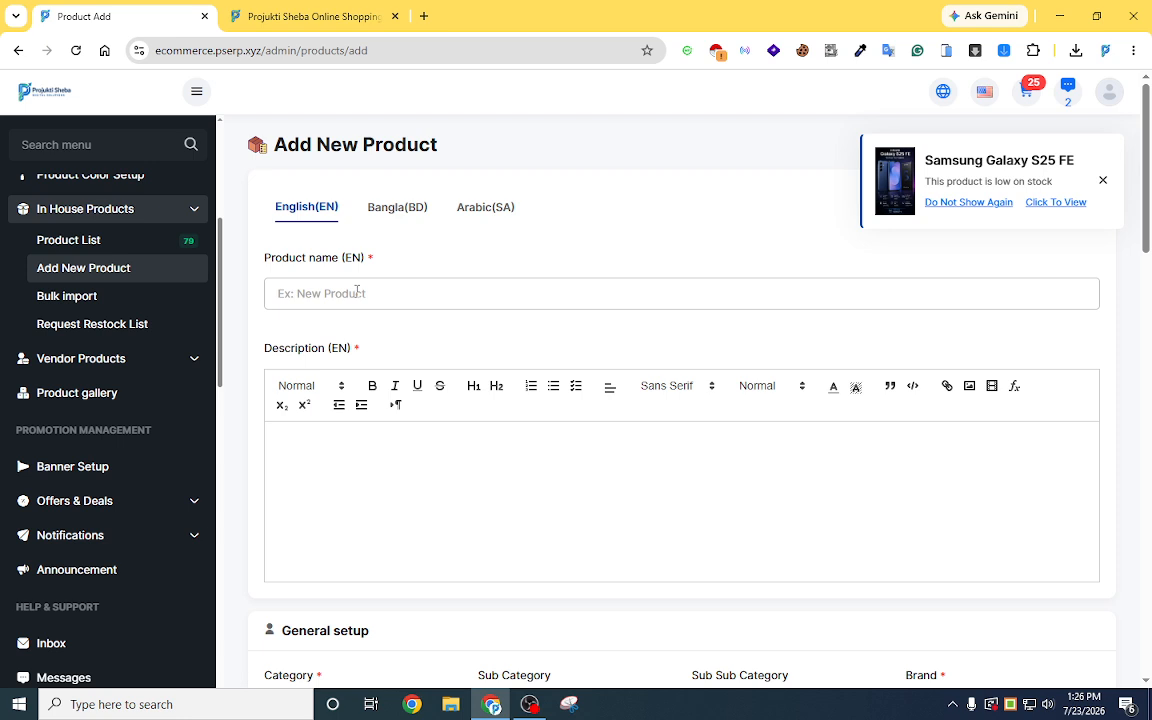
pyautogui.click(342, 433)
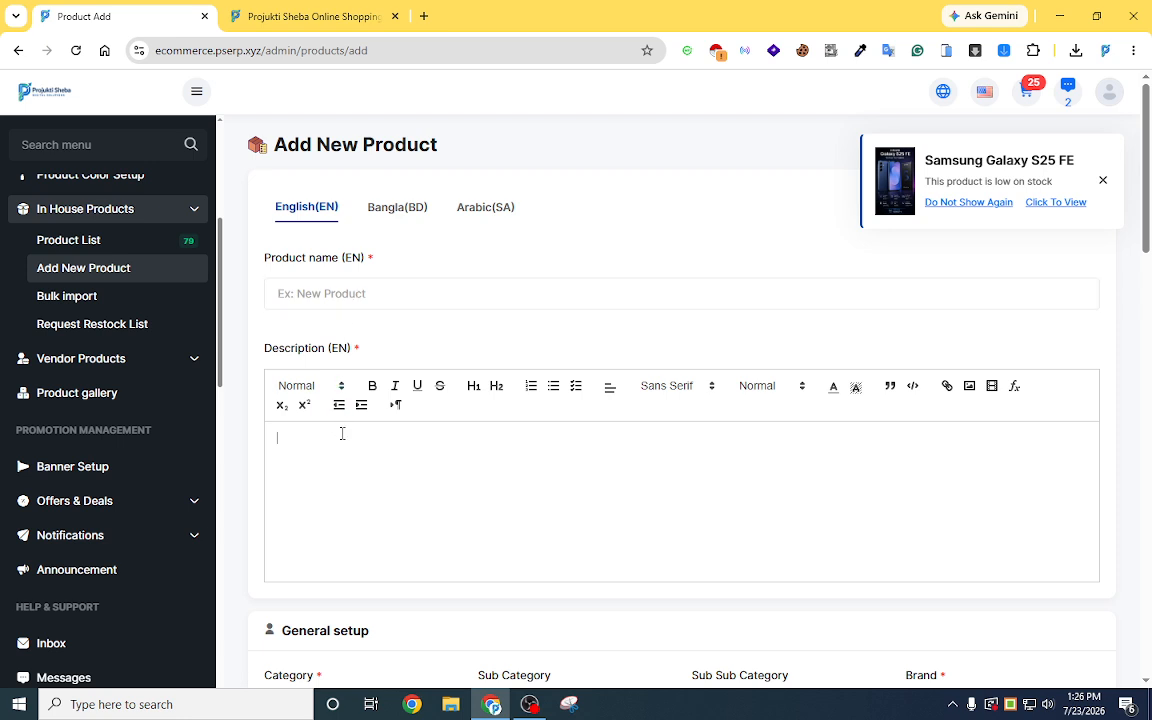
pyautogui.scroll(-3, 342, 433)
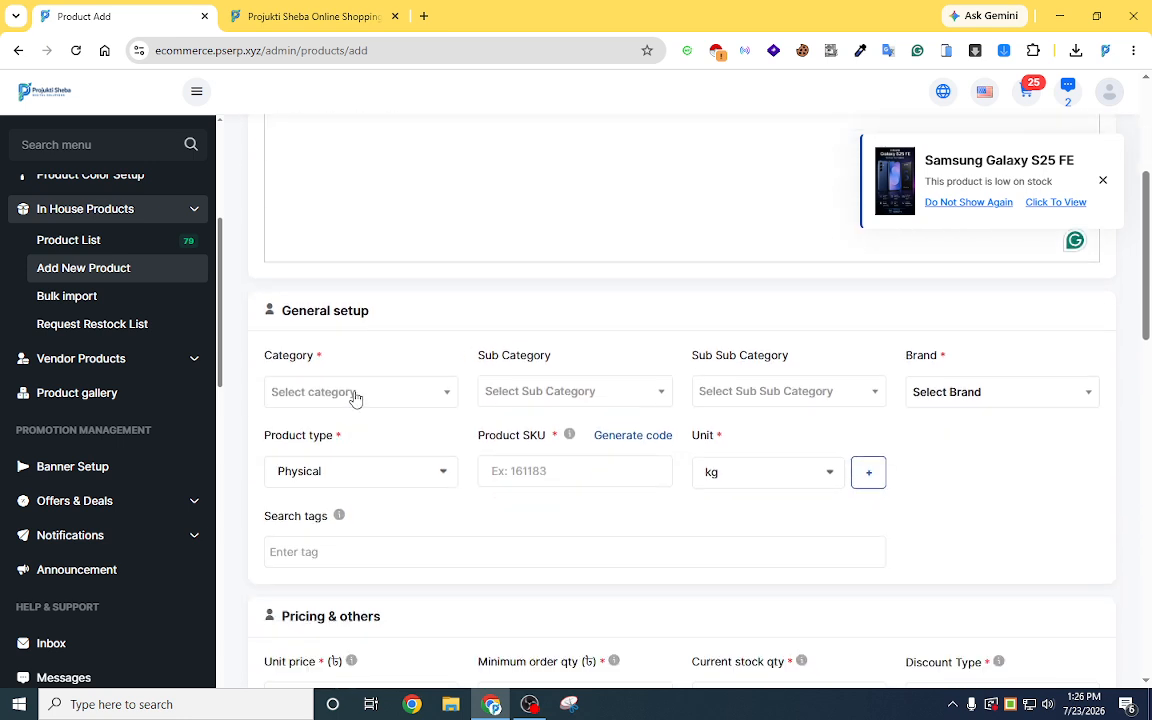
# Examine the category, sub category and sub sub category choices for the new product.
pyautogui.click(355, 396)
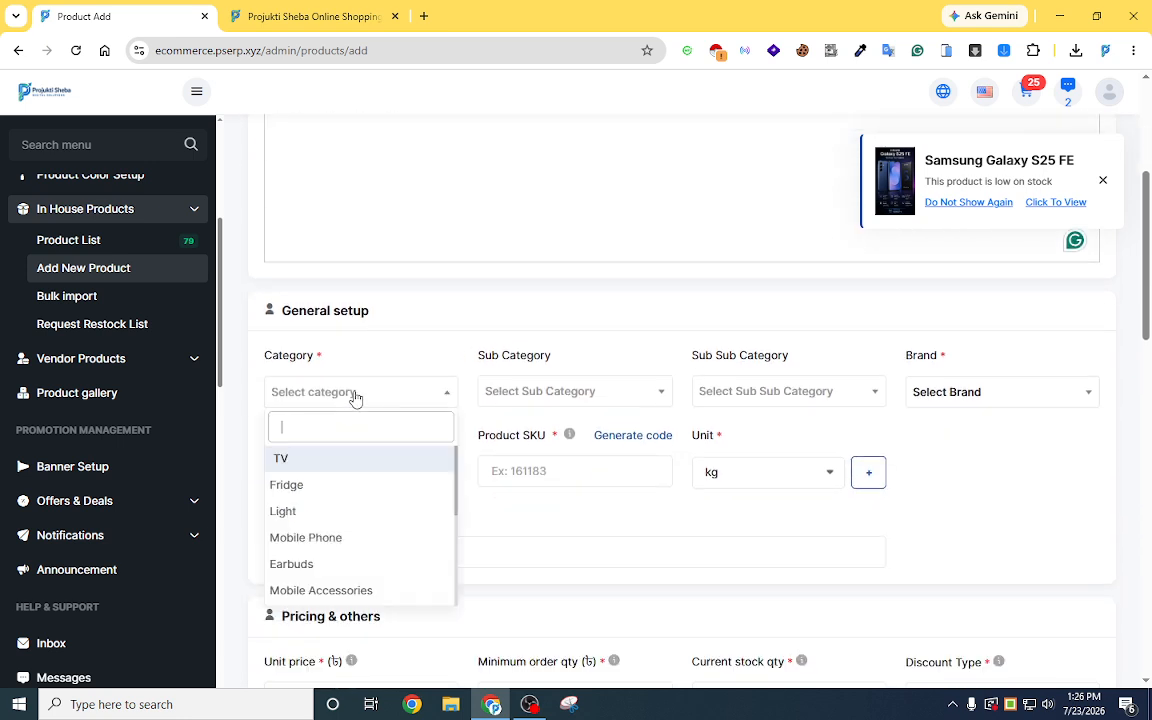
pyautogui.click(548, 398)
pyautogui.click(789, 395)
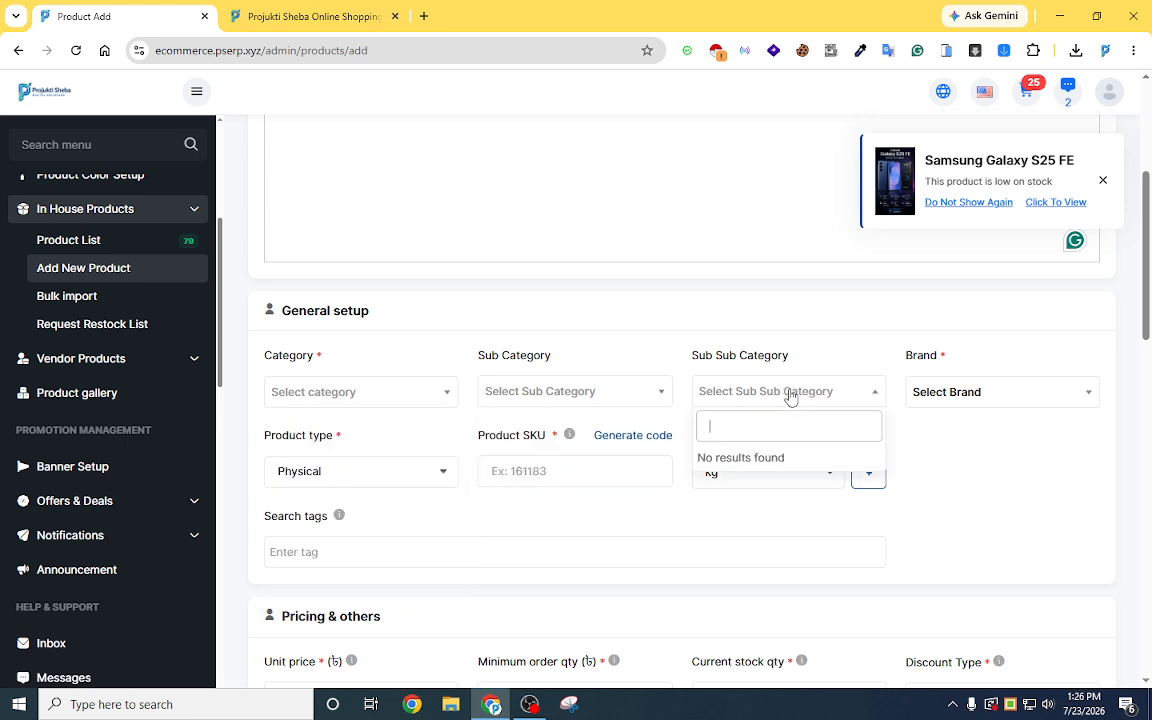
pyautogui.click(928, 455)
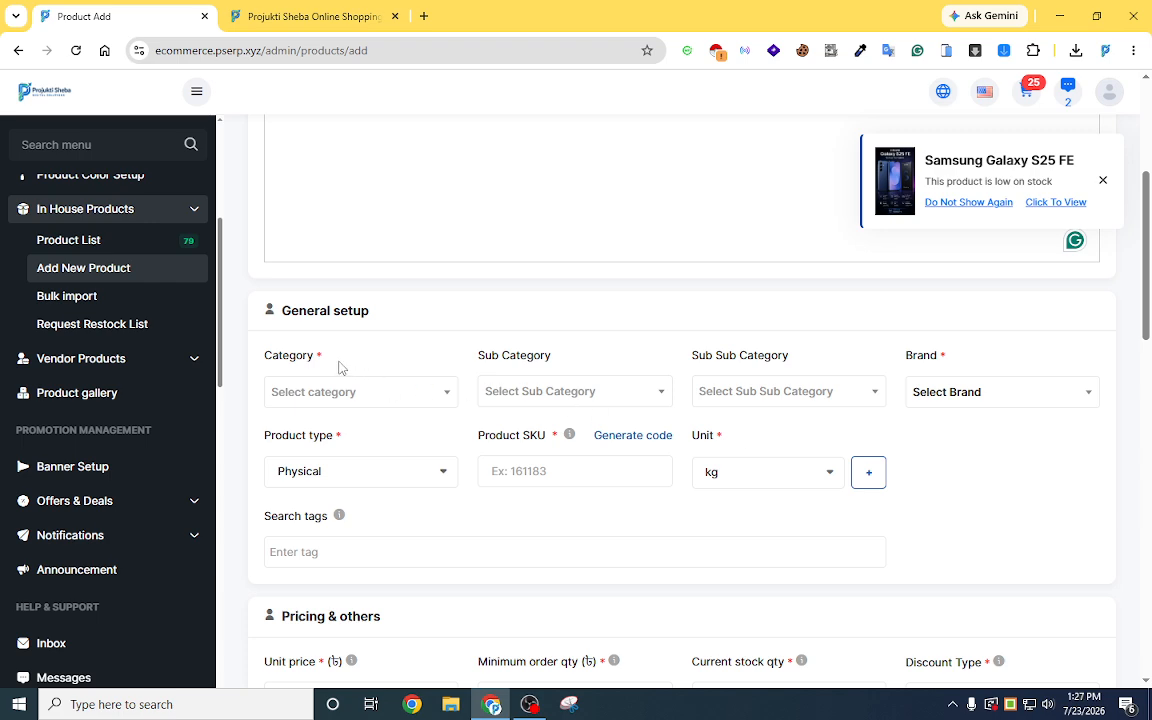
pyautogui.moveTo(316, 360); pyautogui.dragTo(326, 365)
# Examine the brand and product type choices in the new product's general setup.
pyautogui.click(1033, 484)
pyautogui.click(1025, 401)
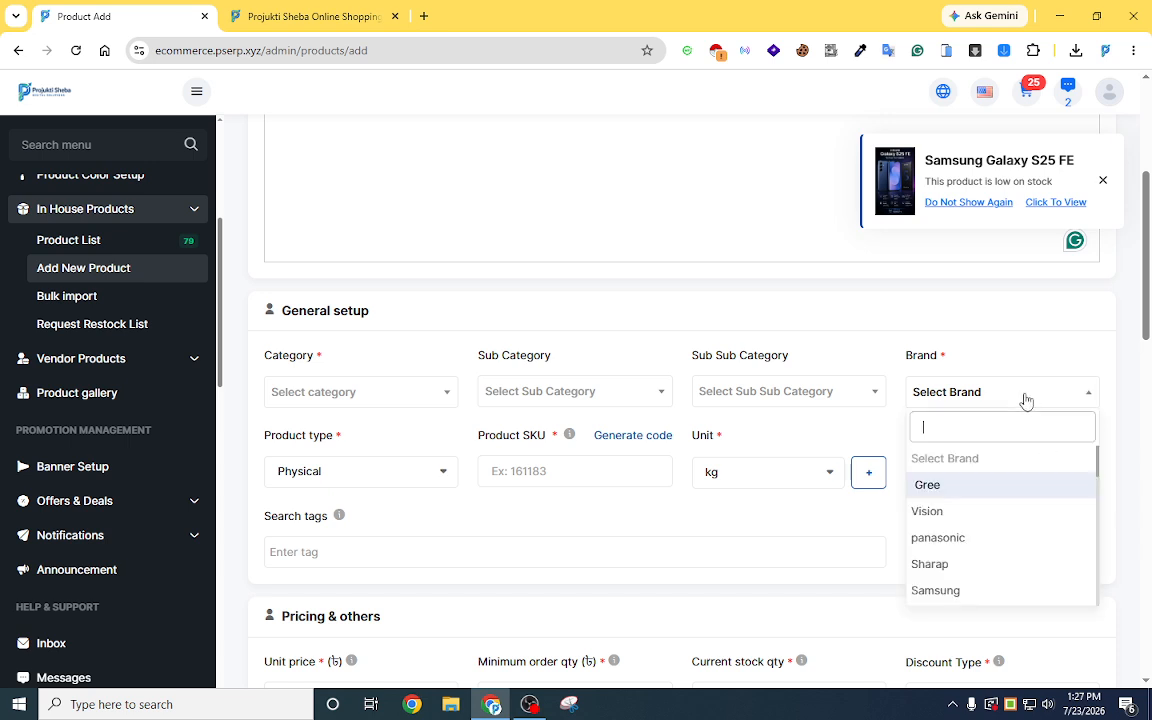
pyautogui.click(1028, 359)
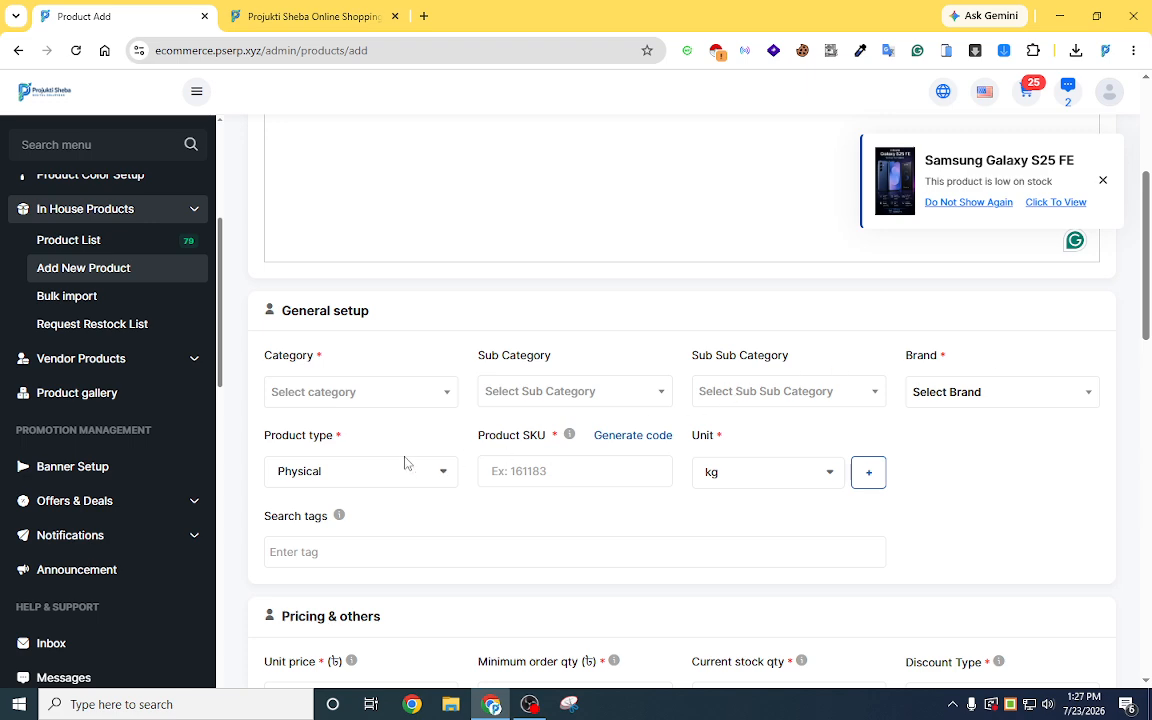
pyautogui.click(347, 480)
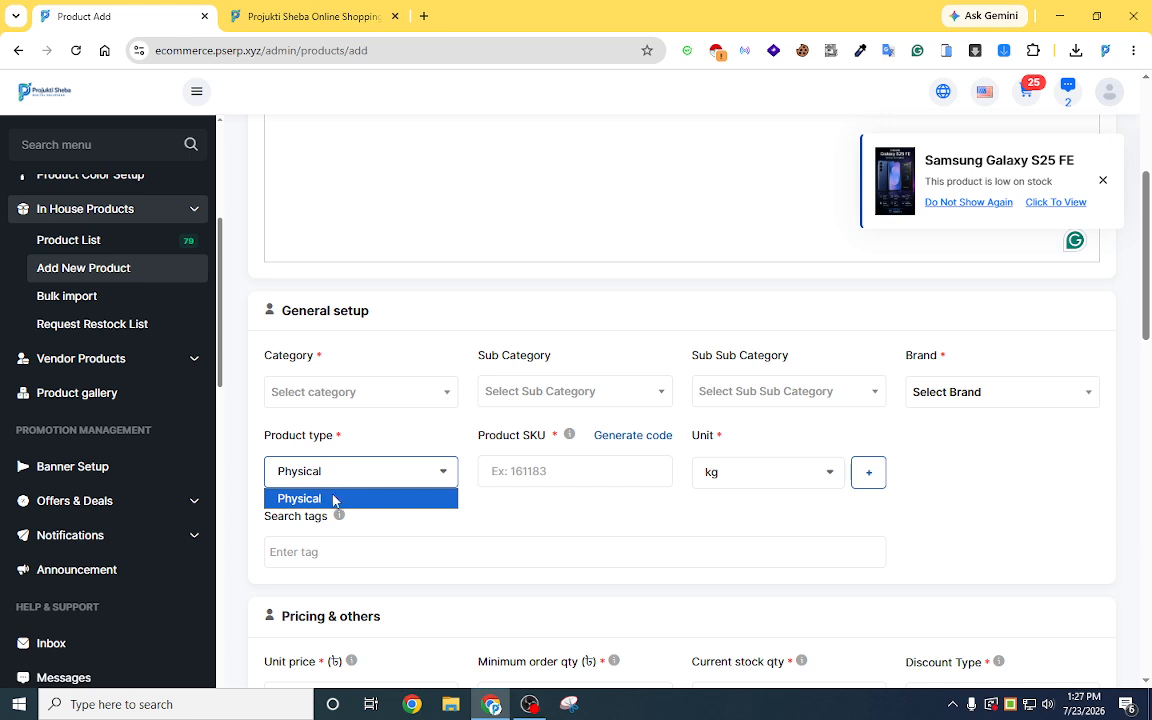
# Generate a product SKU code and set the product's unit to pcs.
pyautogui.click(537, 508)
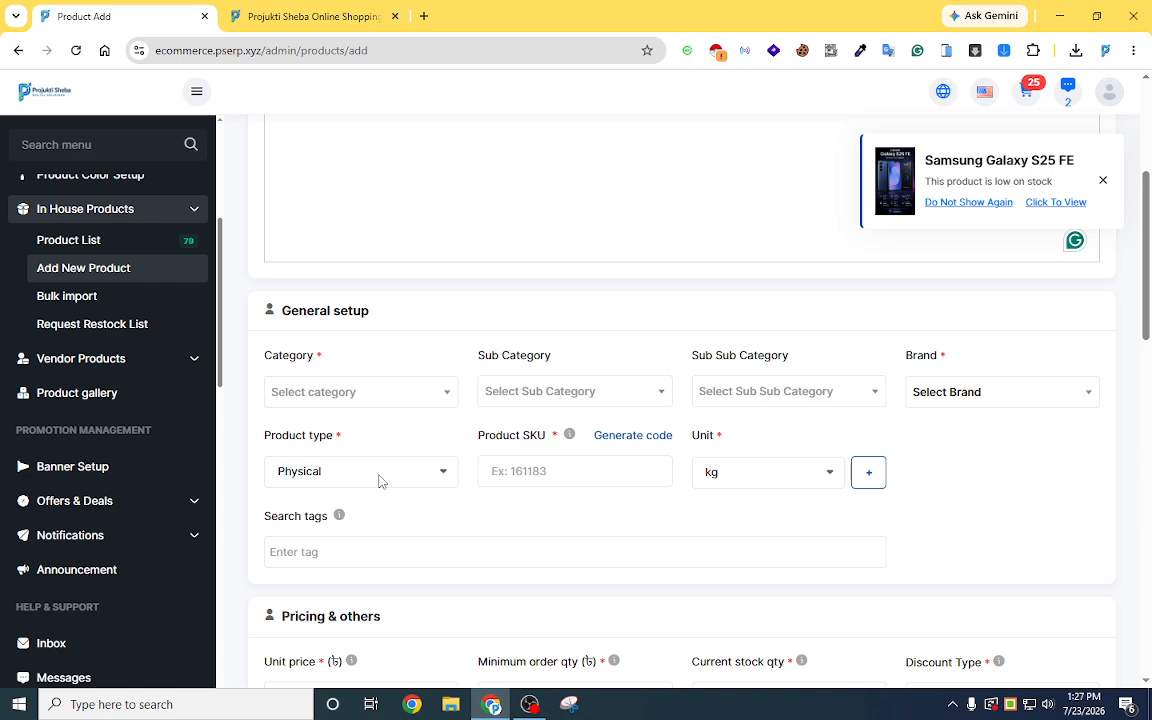
pyautogui.click(540, 464)
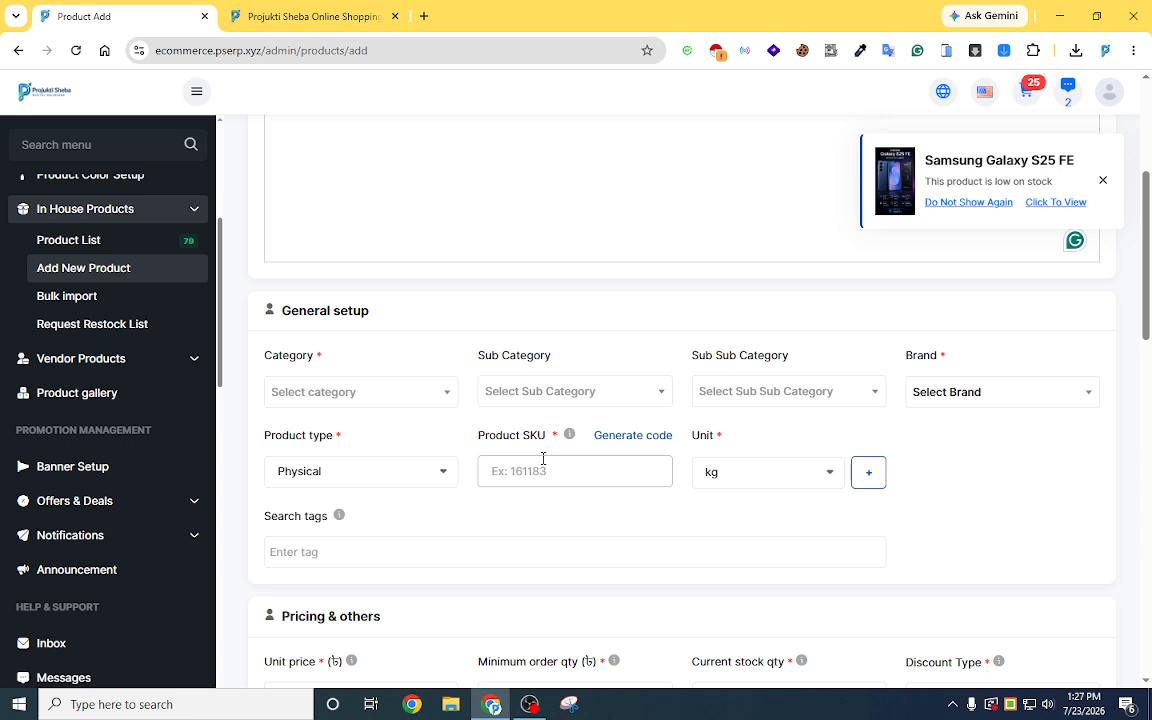
pyautogui.click(628, 442)
pyautogui.click(776, 478)
pyautogui.click(751, 559)
pyautogui.click(735, 478)
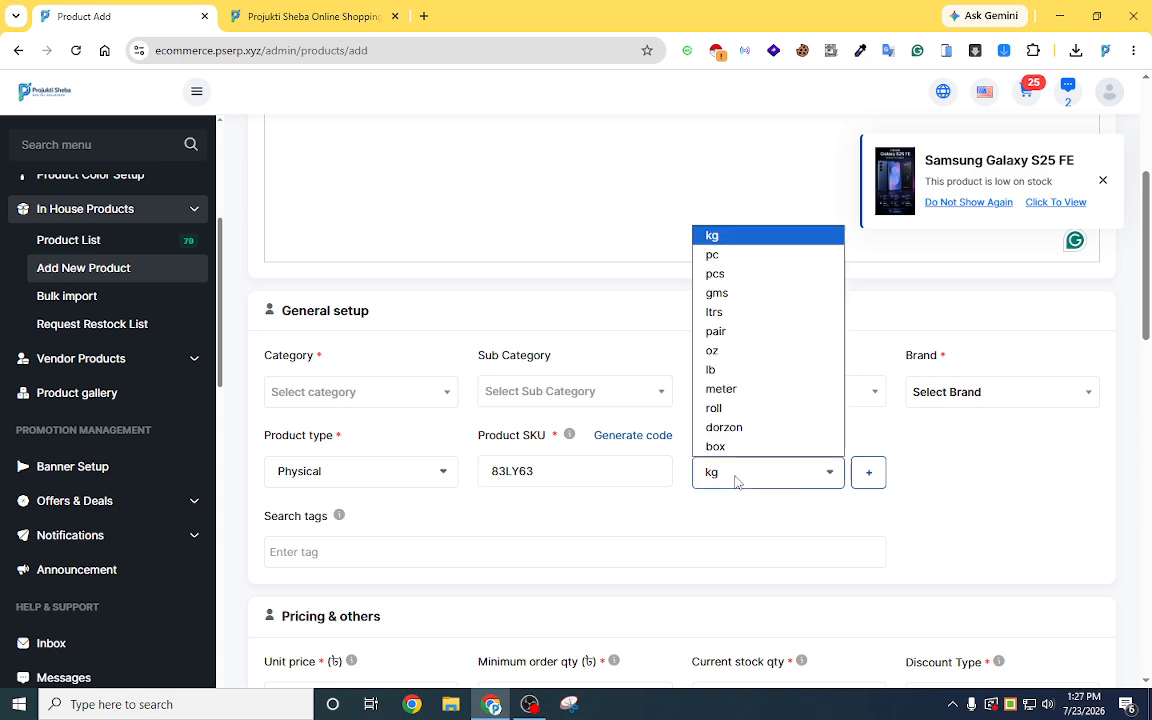
pyautogui.click(730, 280)
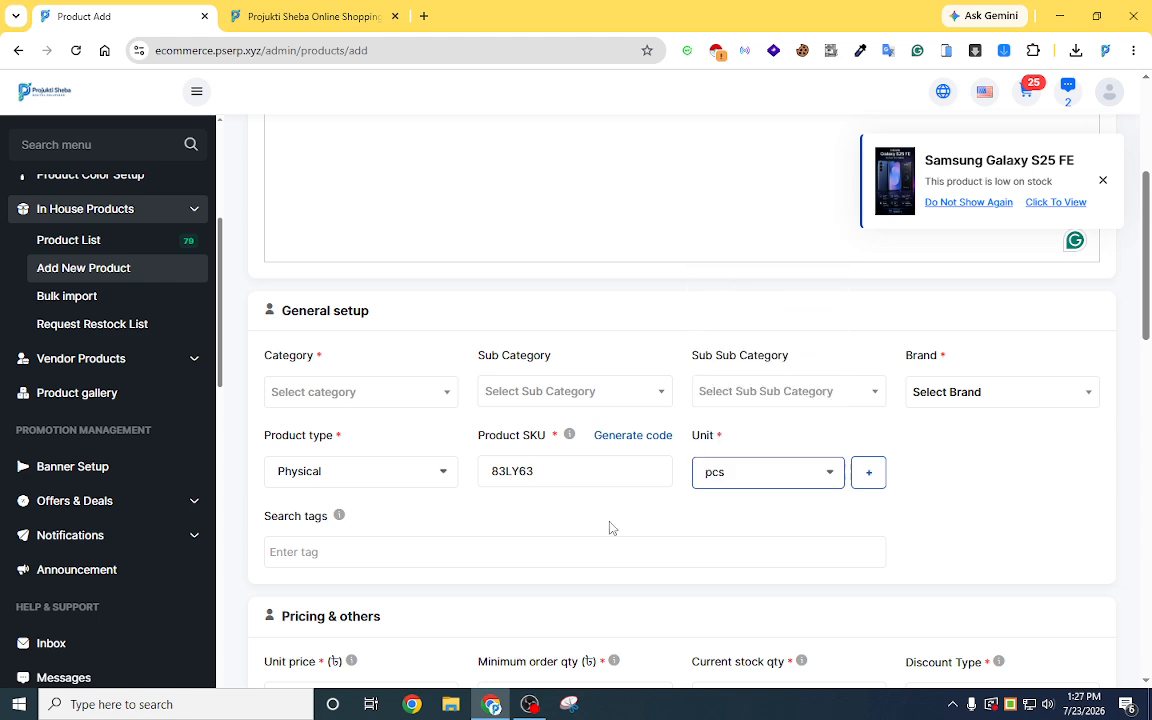
# Add the search tags "Fashion" and "THree piece" to the new product.
pyautogui.scroll(-2, 610, 527)
pyautogui.click(358, 304)
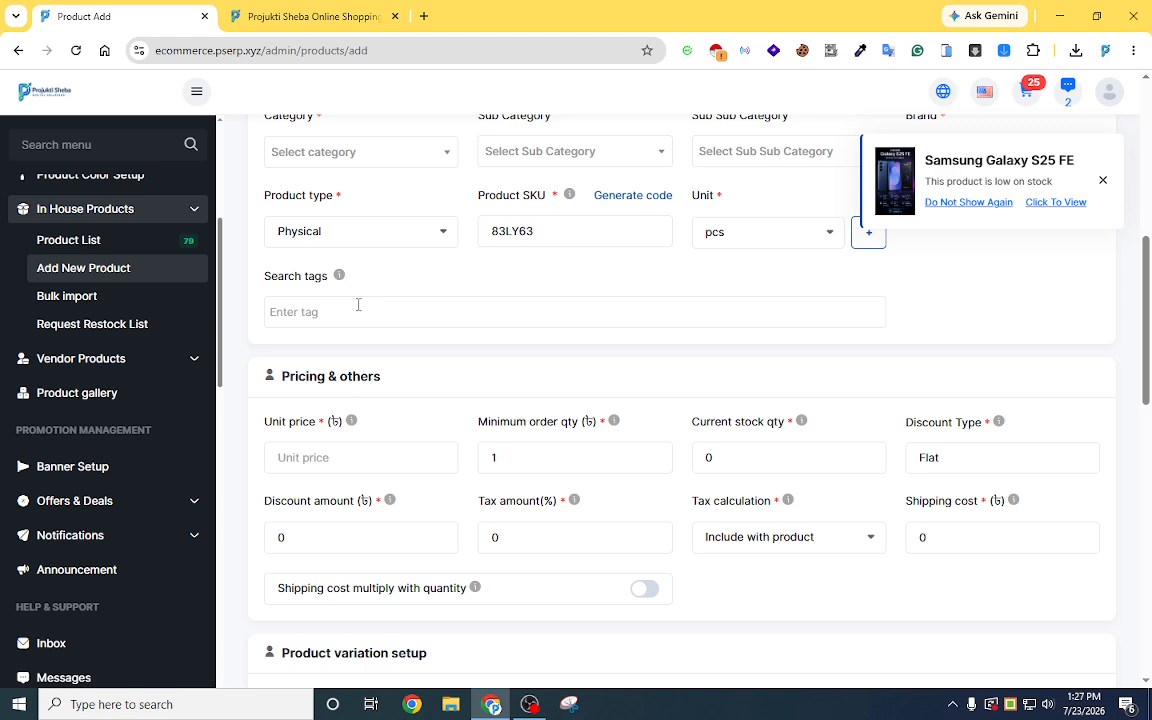
pyautogui.write('অ')
pyautogui.press('BackSpace')
pyautogui.write('Fashion')
pyautogui.press('Return')
pyautogui.write('THr')
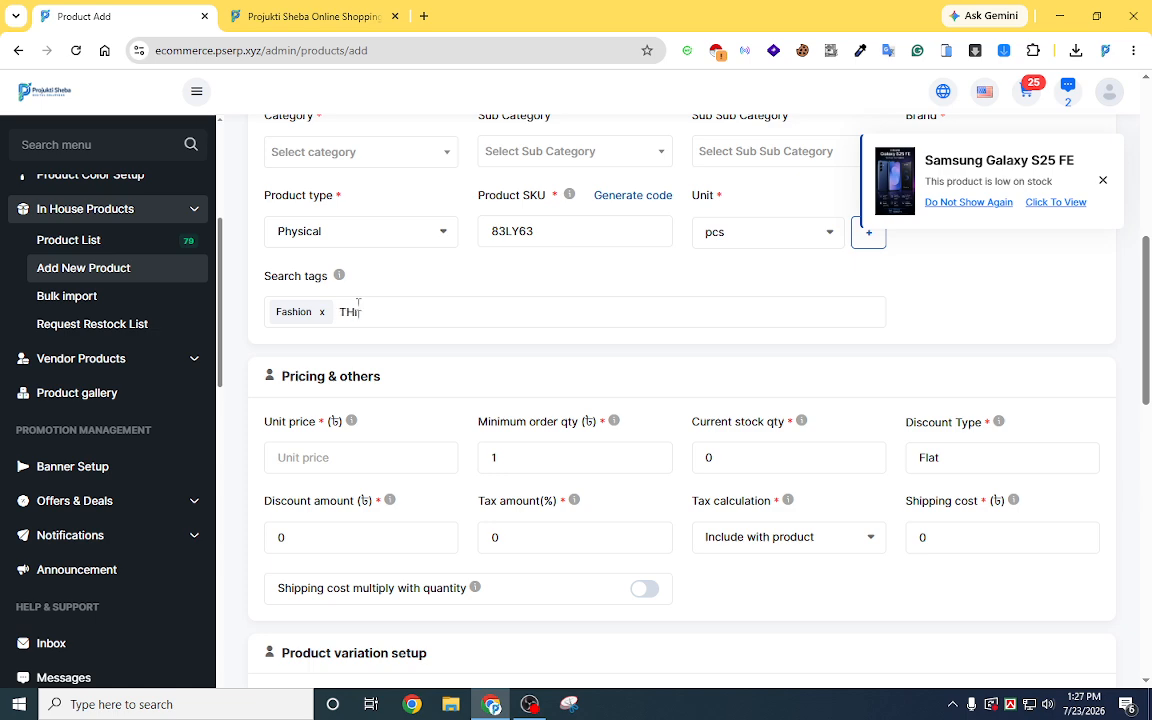
pyautogui.write('ee piece')
pyautogui.press('Return')
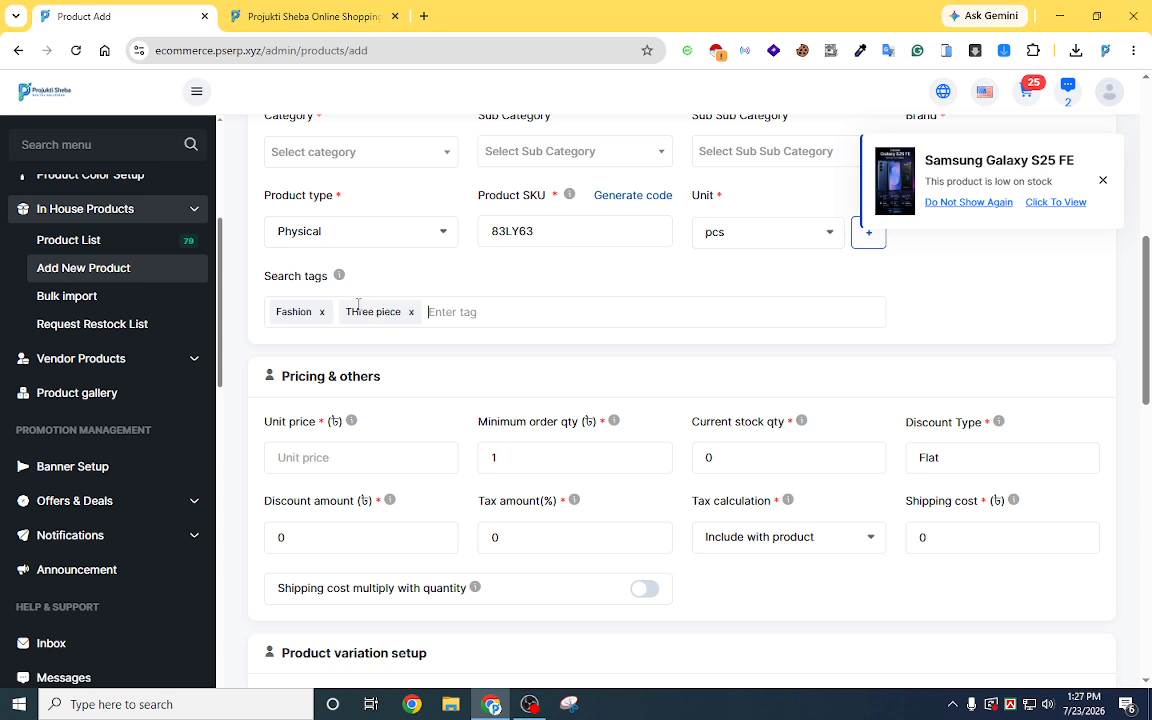
# Set the new product's unit price to 0.
pyautogui.scroll(-1, 586, 404)
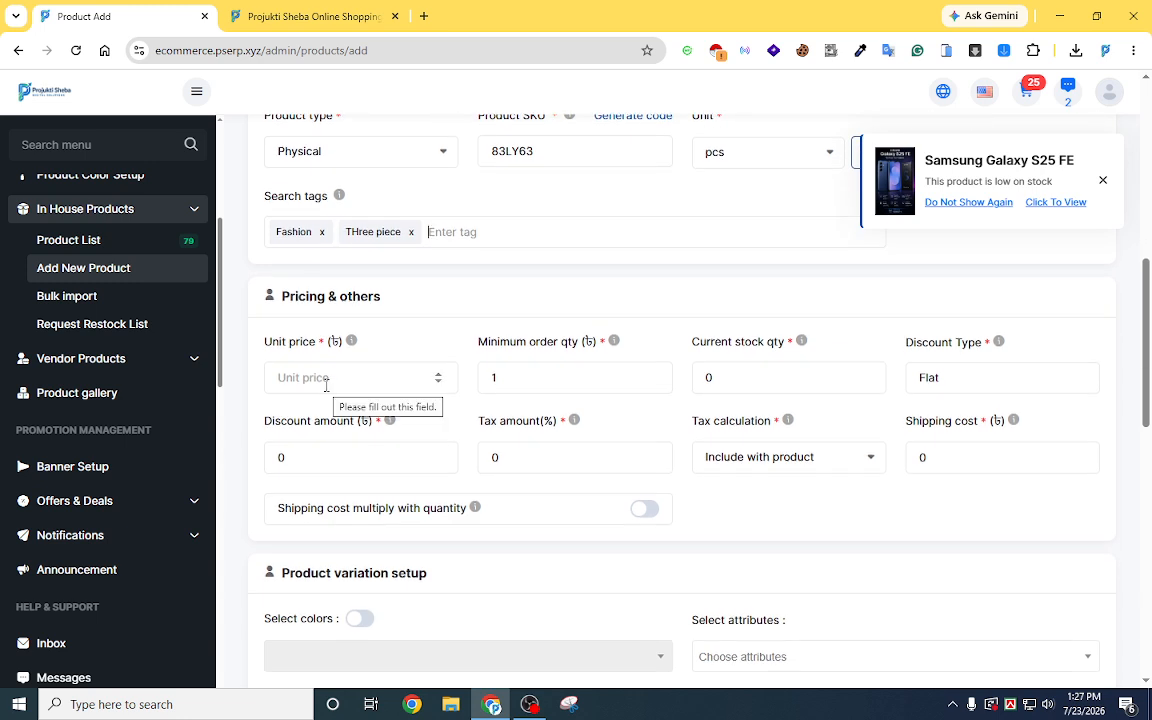
pyautogui.click(326, 380)
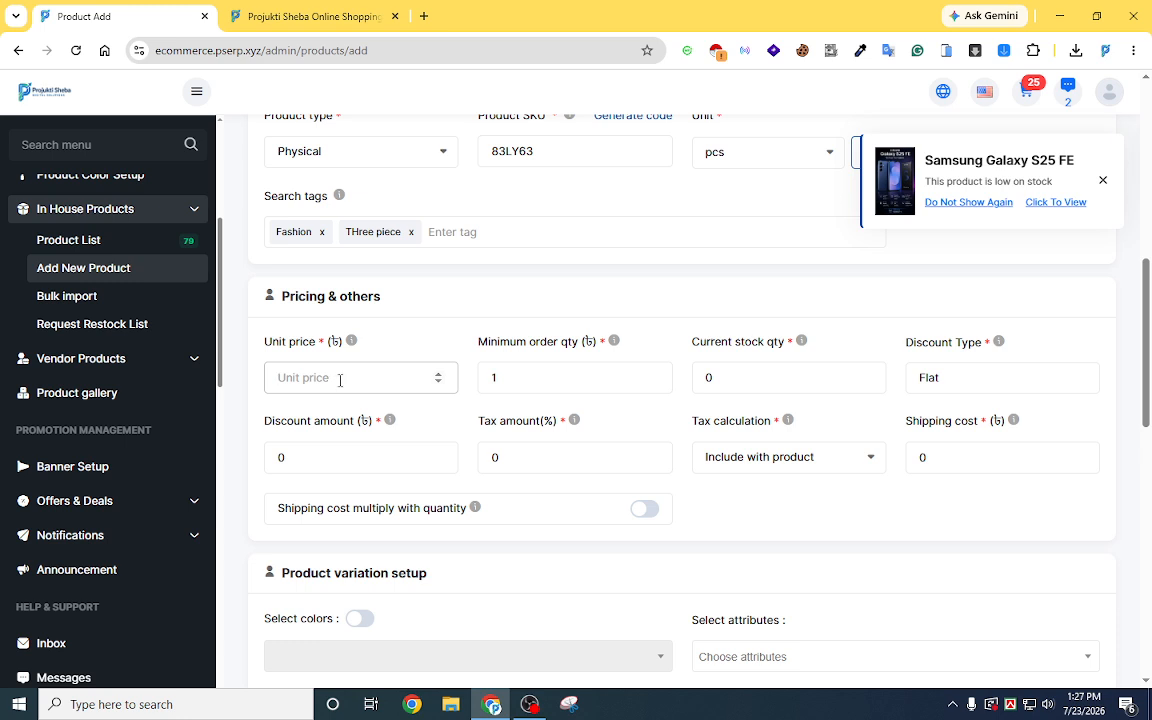
pyautogui.write('0')
pyautogui.scroll(-3, 442, 367)
pyautogui.scroll(2, 442, 375)
pyautogui.scroll(1, 444, 372)
pyautogui.doubleClick(315, 377)
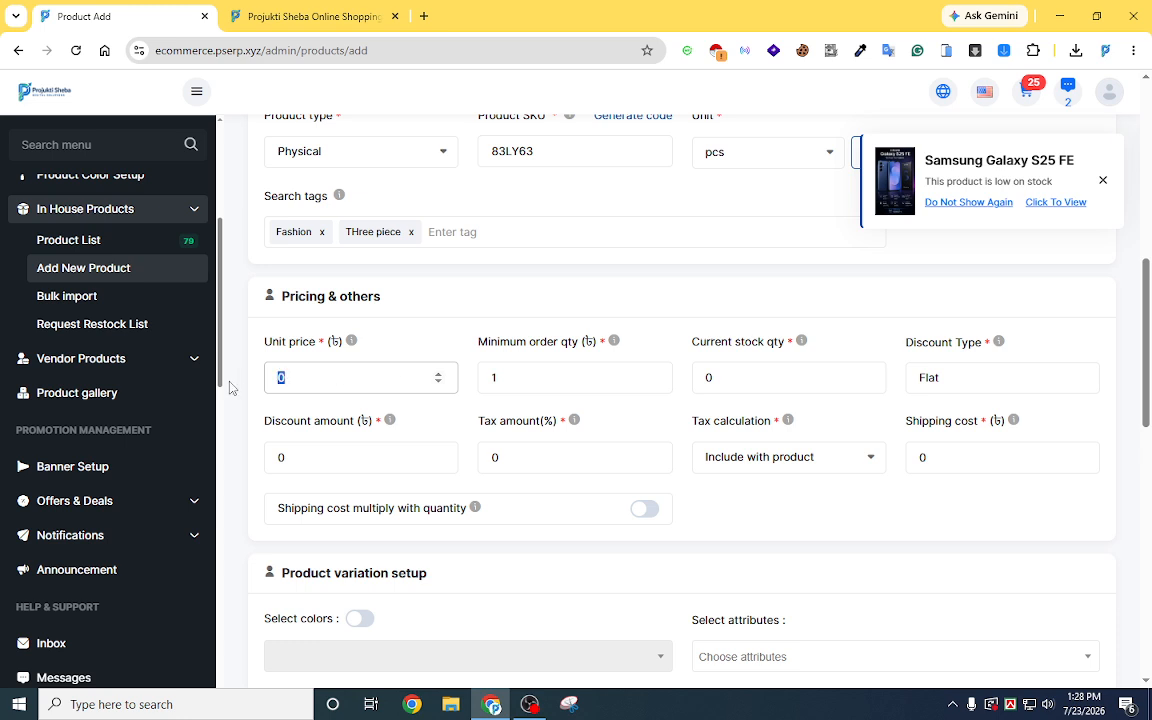
# Set the minimum order quantity to 5 and the current stock quantity to 100.
pyautogui.click(573, 373)
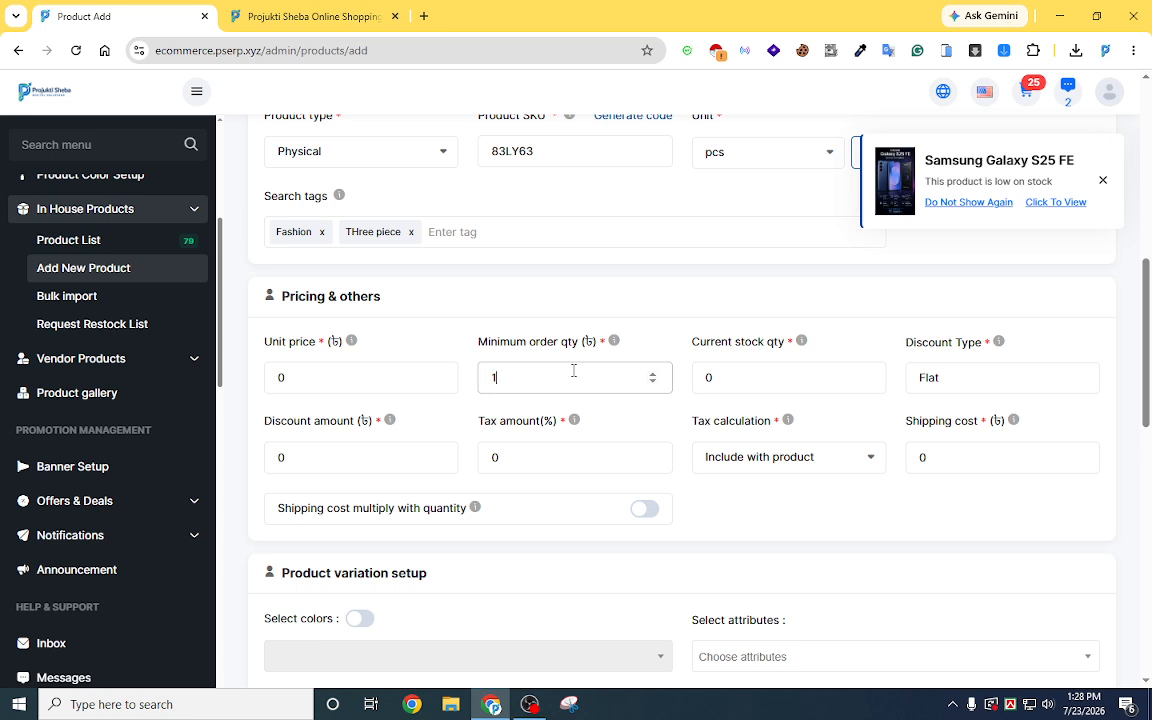
pyautogui.doubleClick(576, 374)
pyautogui.write('5')
pyautogui.click(704, 380)
pyautogui.moveTo(719, 383); pyautogui.dragTo(692, 393)
pyautogui.write('100')
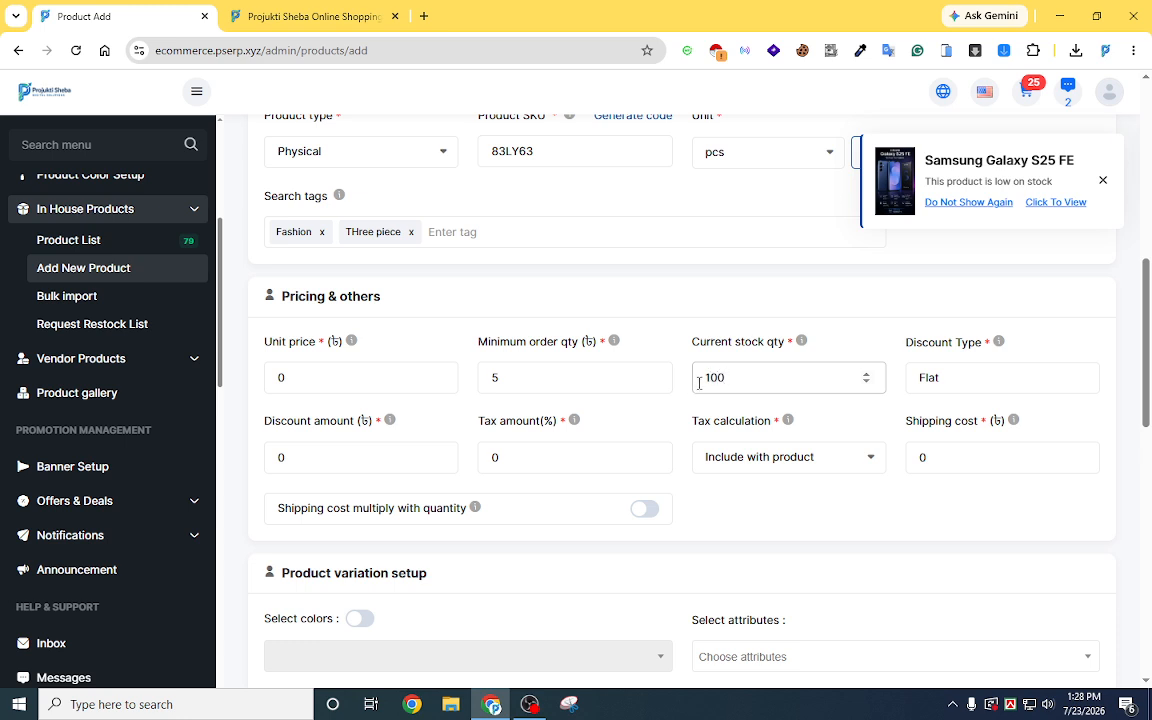
# Examine the discount type choices and the discount and tax amount fields in the pricing section.
pyautogui.click(1009, 378)
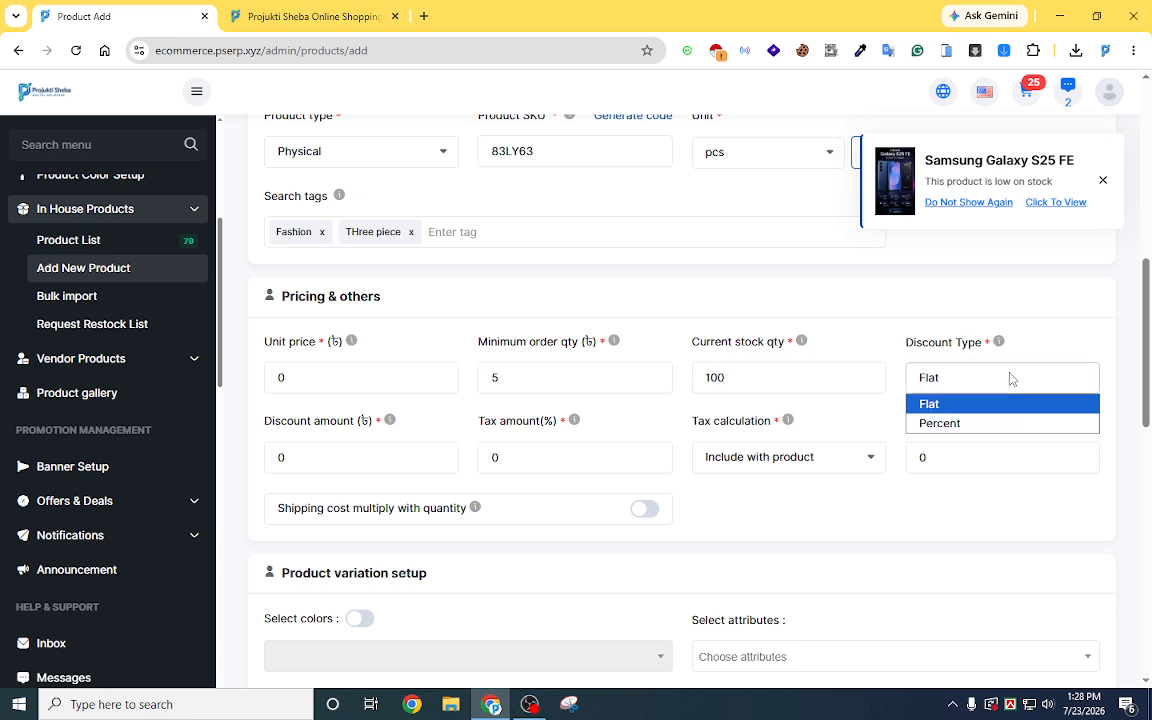
pyautogui.click(1010, 378)
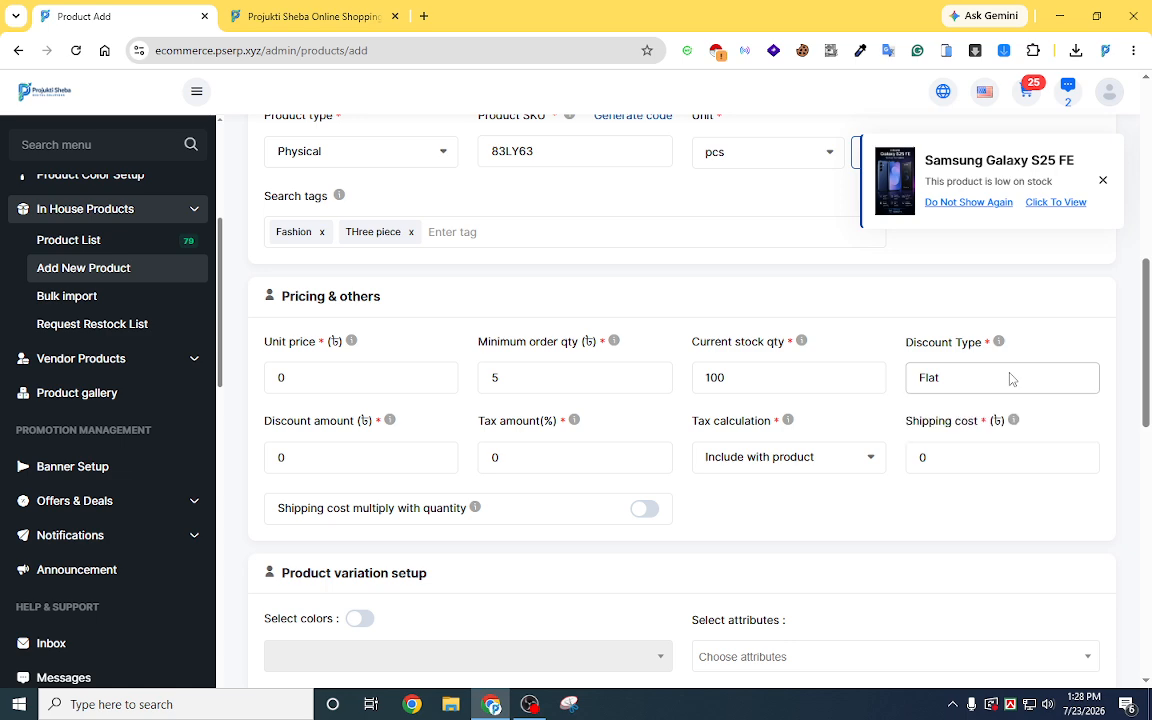
pyautogui.click(1010, 378)
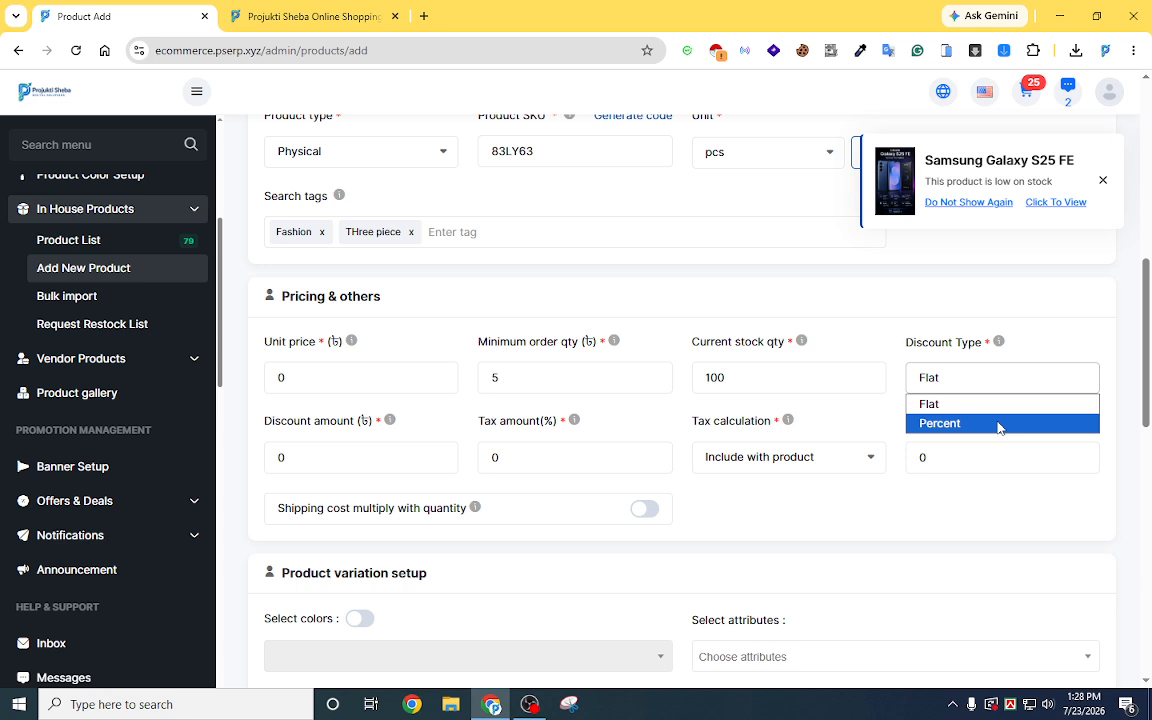
pyautogui.click(887, 316)
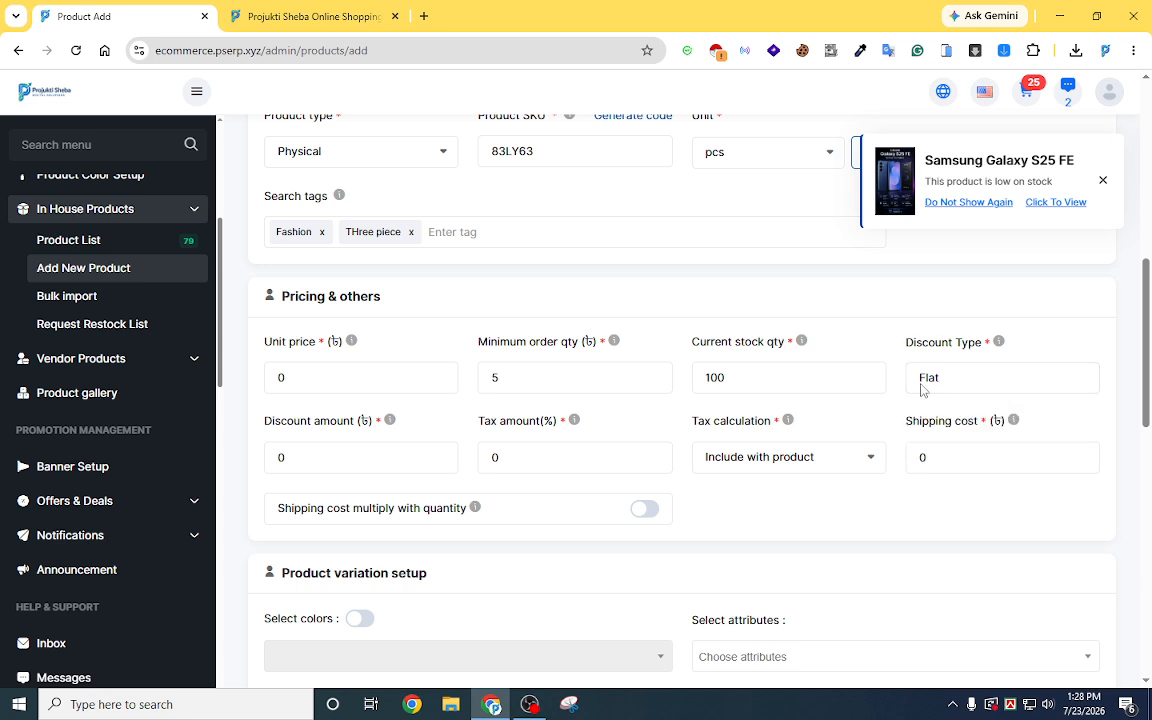
pyautogui.click(298, 463)
pyautogui.click(556, 457)
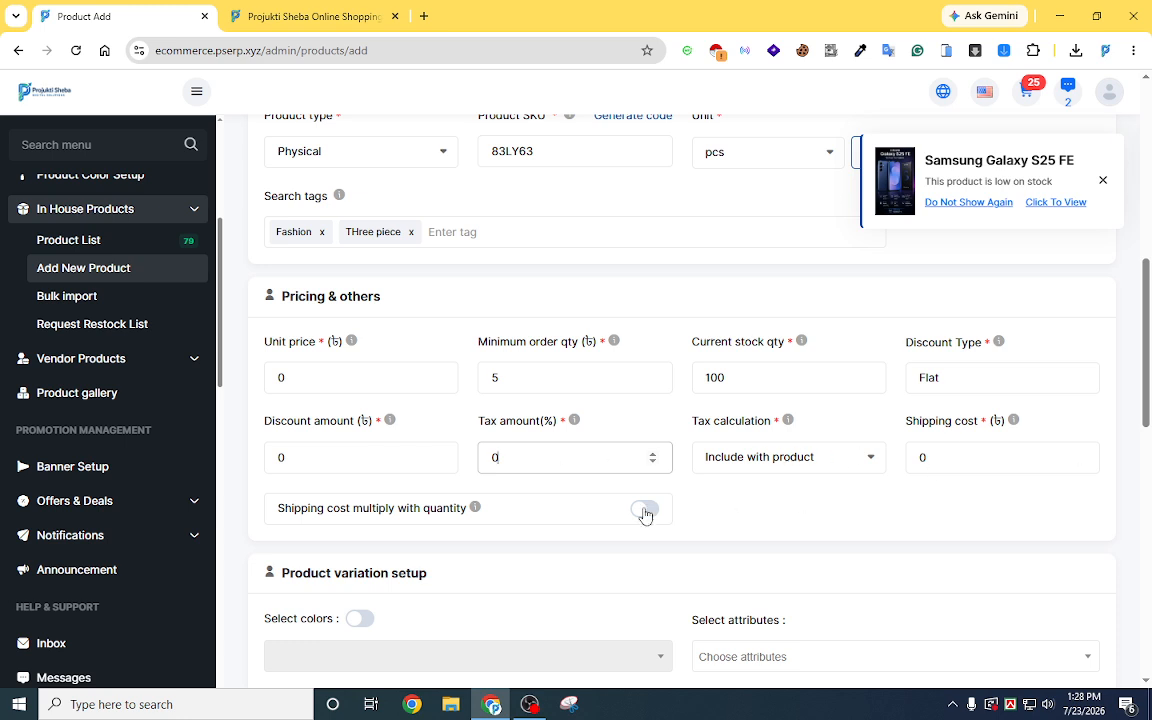
# Enable color variations for the product, add the Color attribute and select Navy as a color.
pyautogui.scroll(-3, 612, 511)
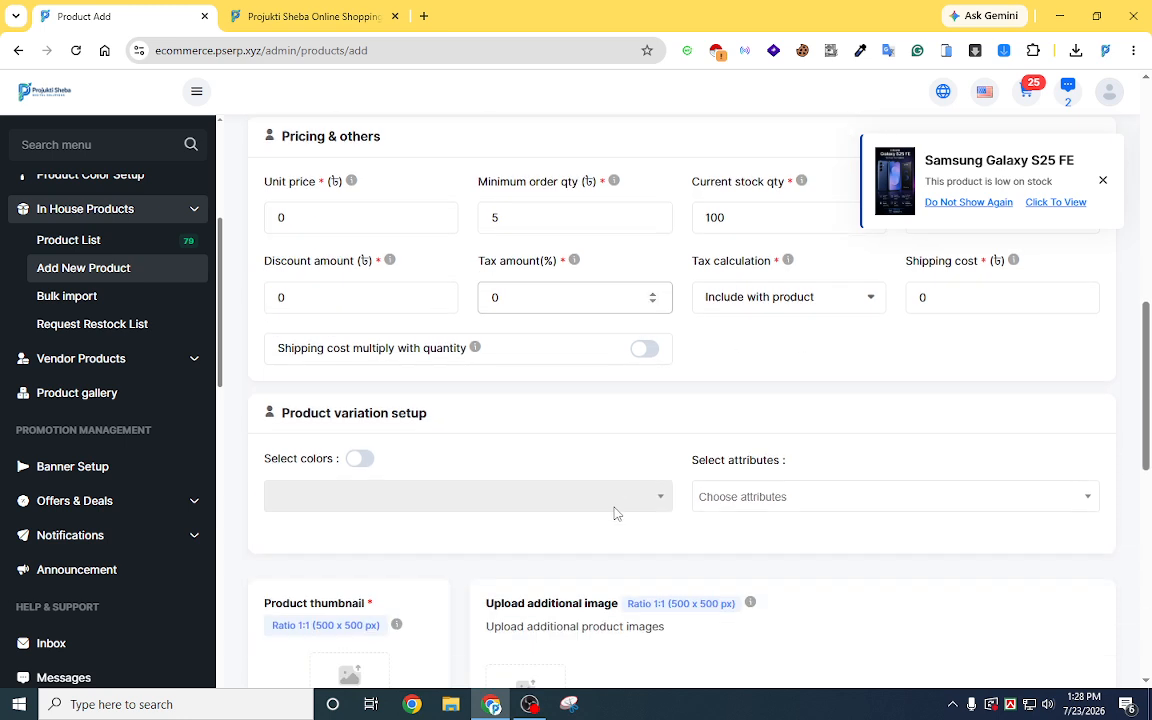
pyautogui.click(359, 462)
pyautogui.click(497, 497)
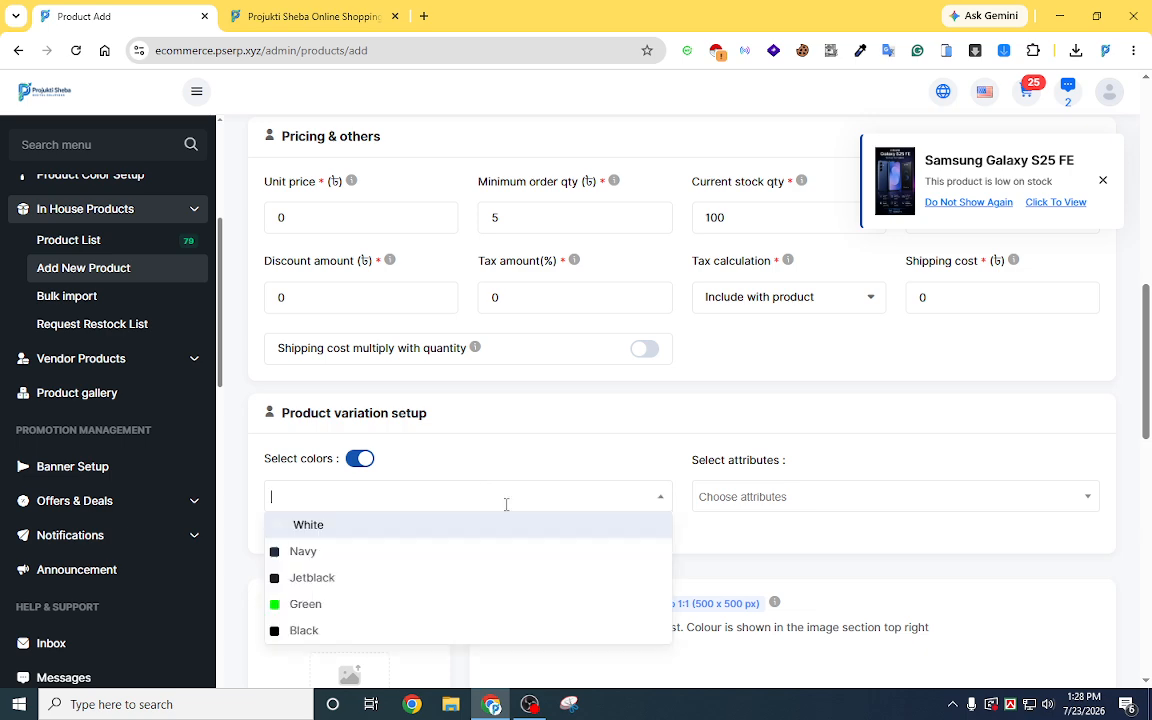
pyautogui.click(776, 495)
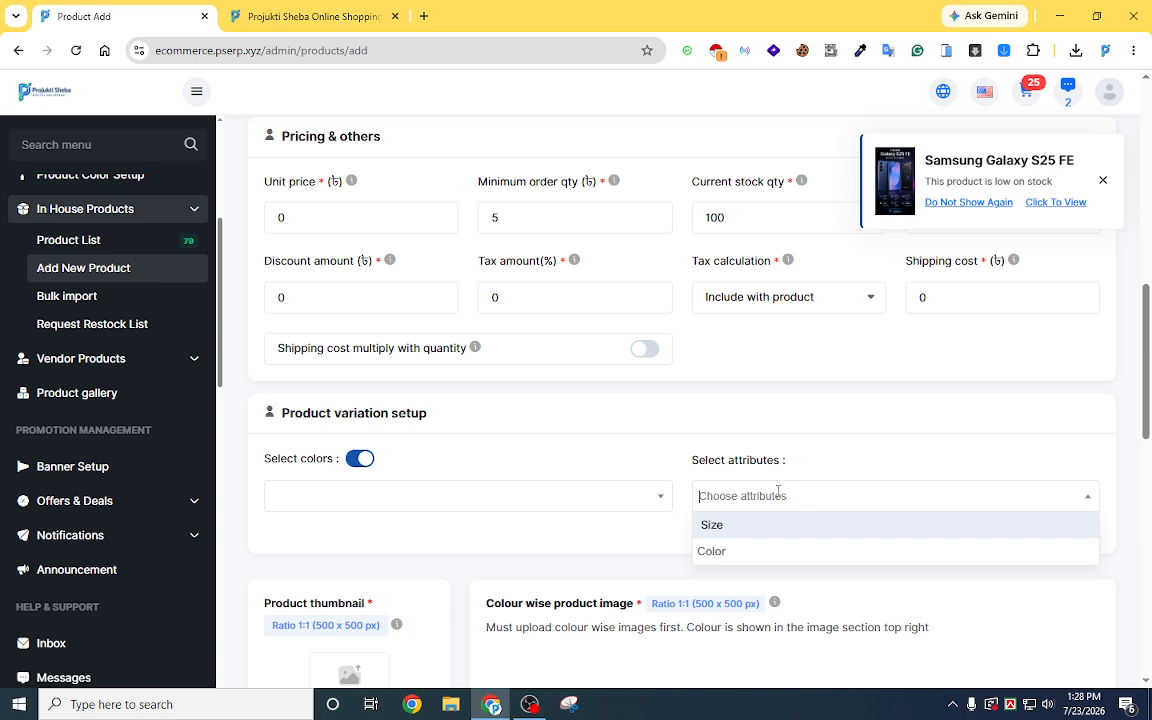
pyautogui.click(756, 549)
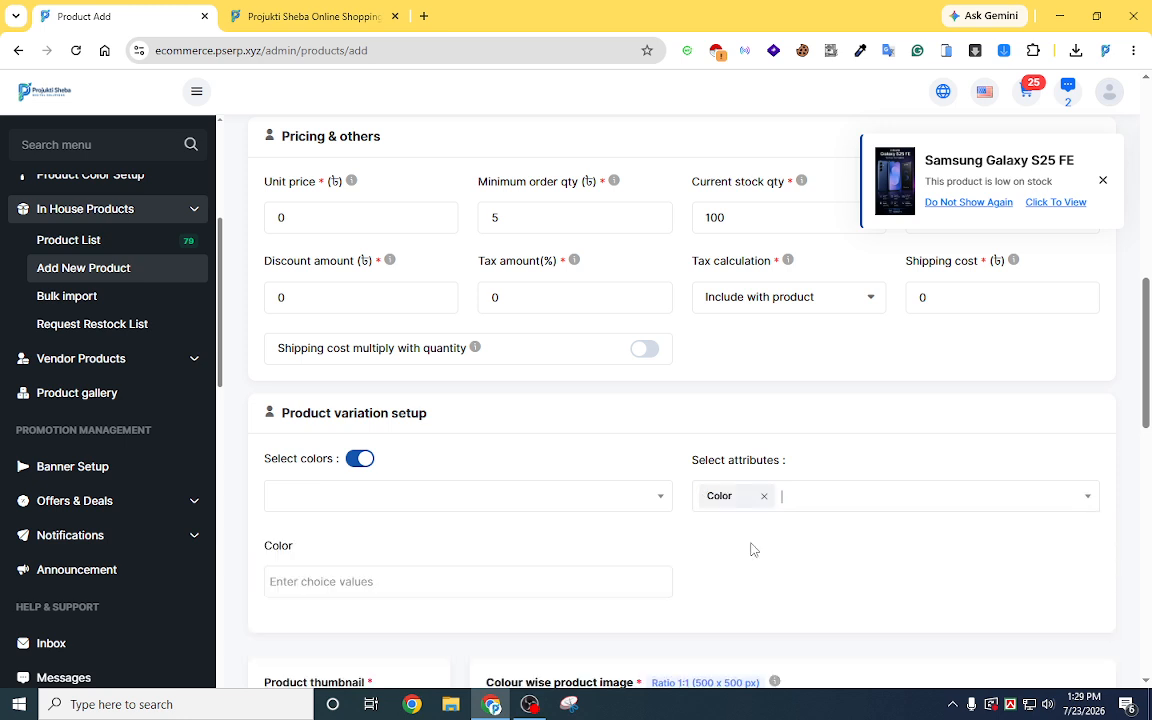
pyautogui.click(528, 506)
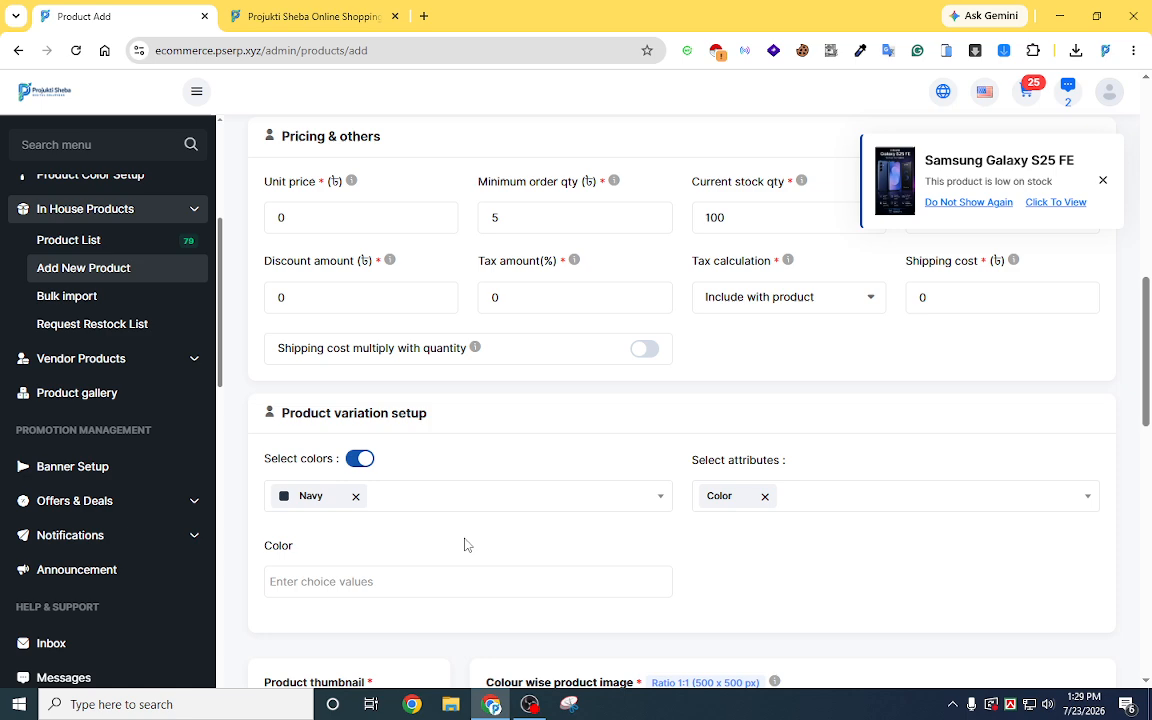
# Upload logo4 as the product thumbnail and logo3 as the Navy color image.
pyautogui.scroll(-3, 442, 550)
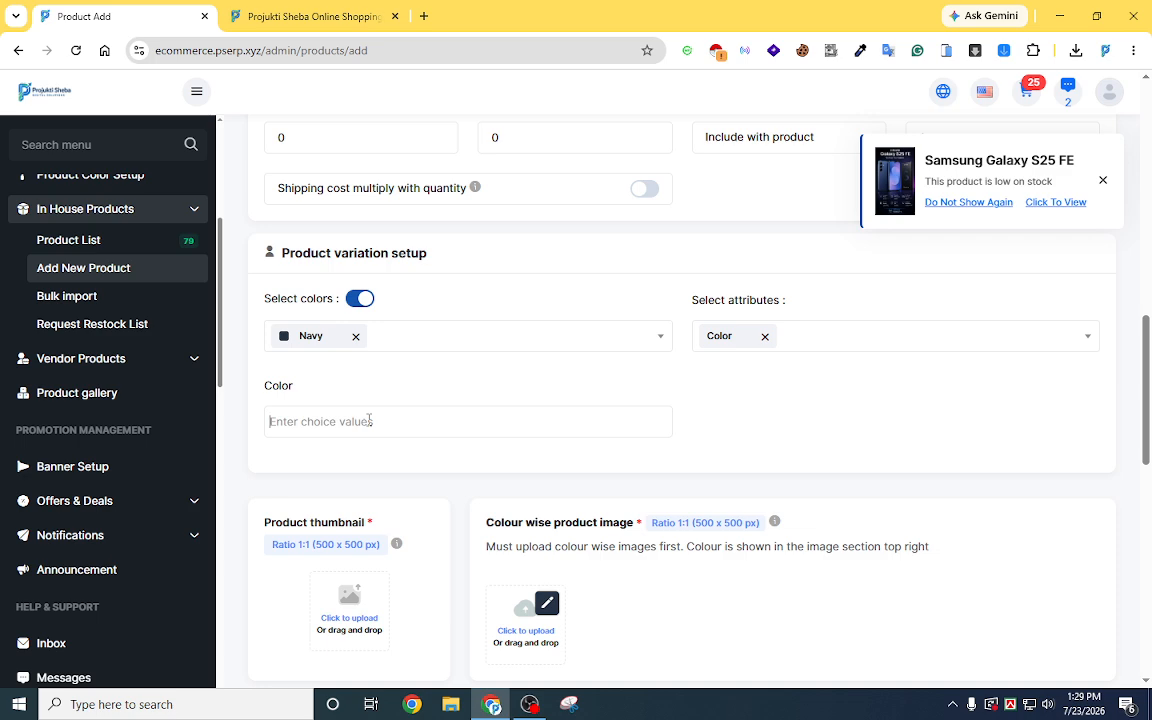
pyautogui.scroll(-2, 527, 406)
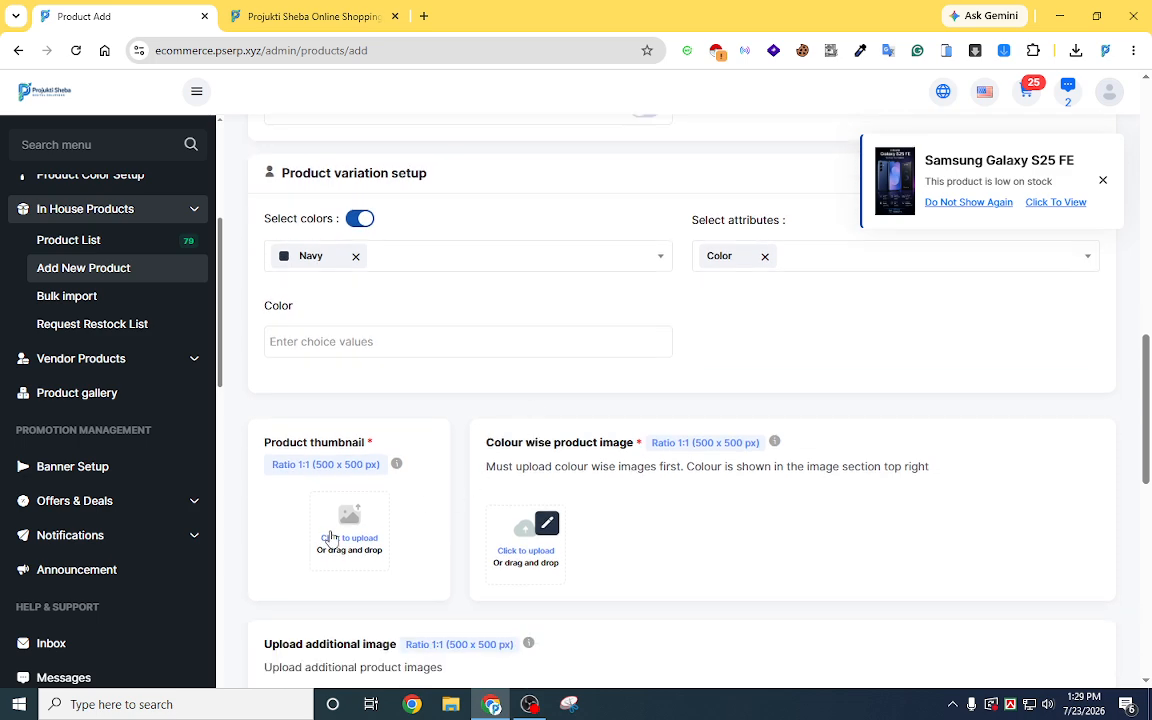
pyautogui.click(349, 538)
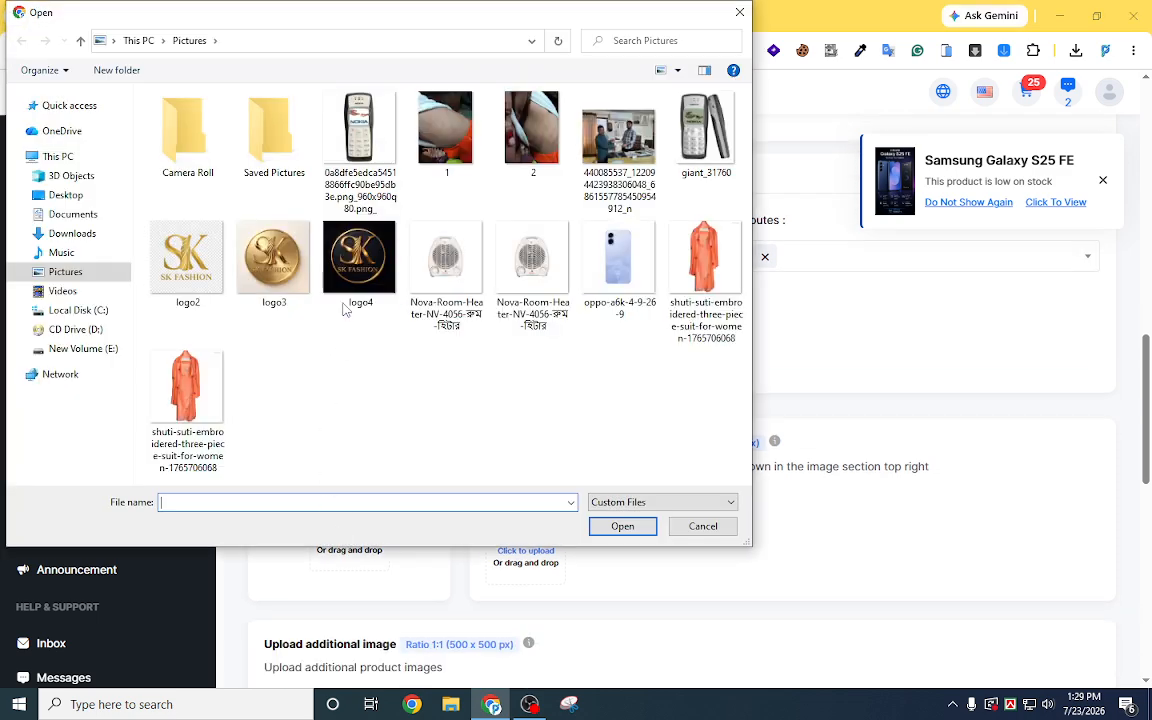
pyautogui.doubleClick(362, 260)
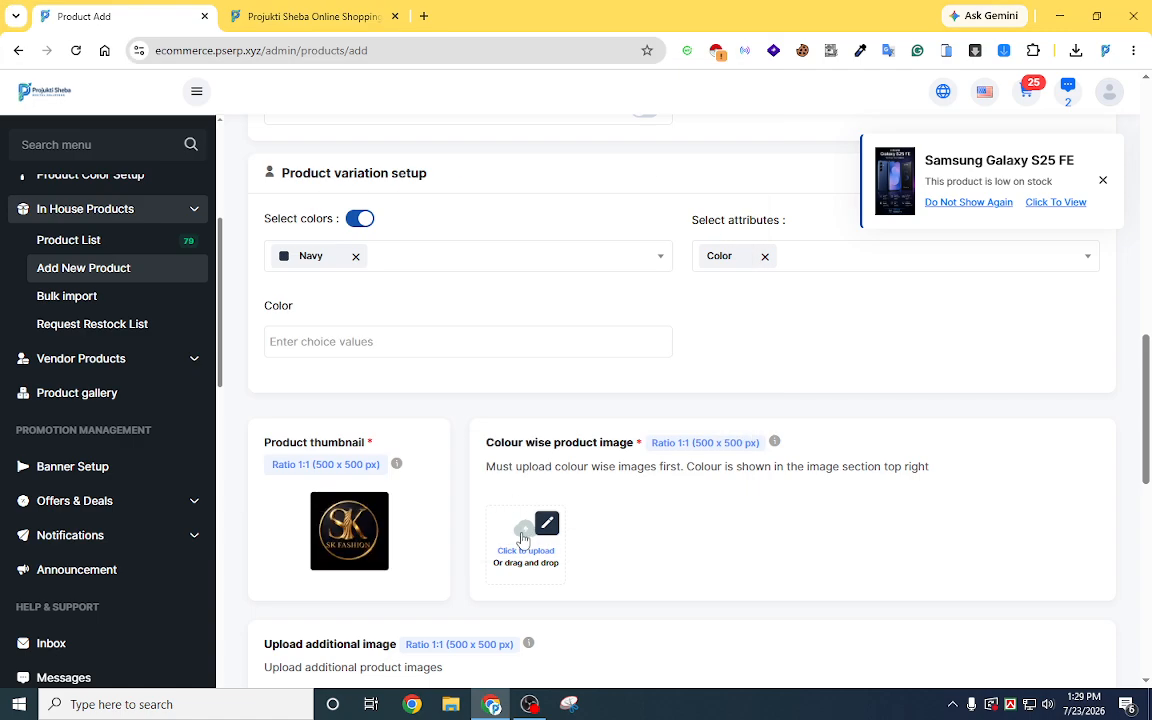
pyautogui.click(521, 538)
pyautogui.doubleClick(272, 257)
# Add Green to the product colors and upload the oppo-a6k-4-9-26-9 picture as its color image.
pyautogui.click(409, 263)
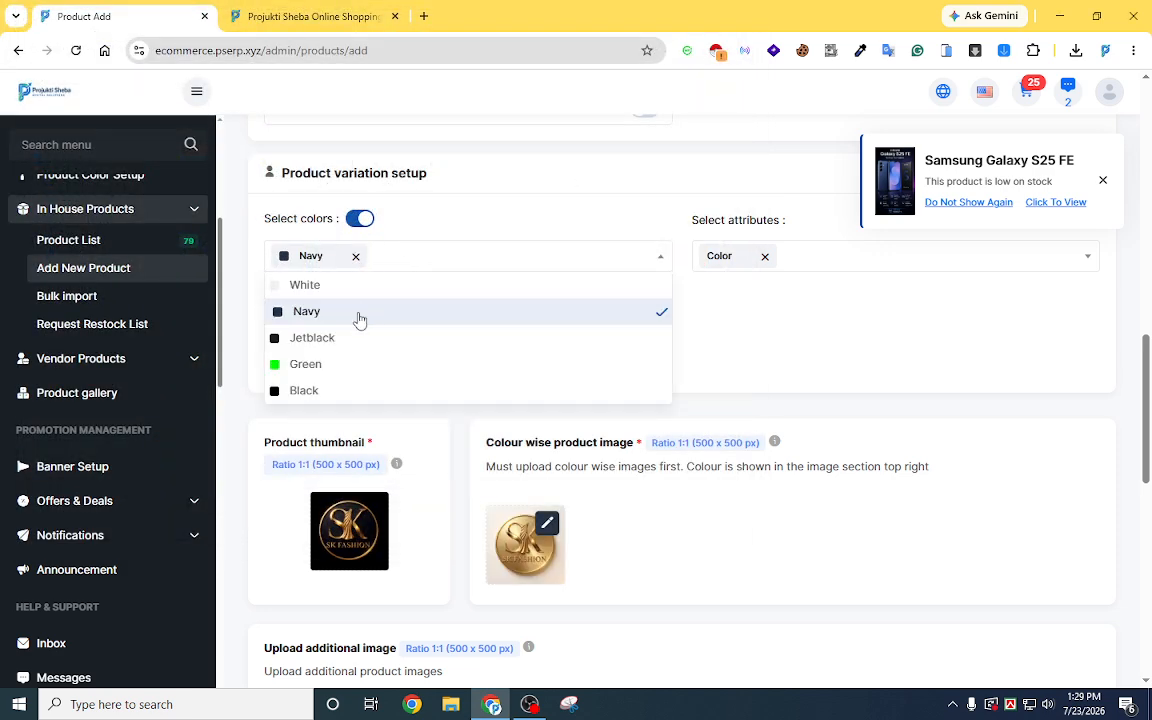
pyautogui.click(321, 362)
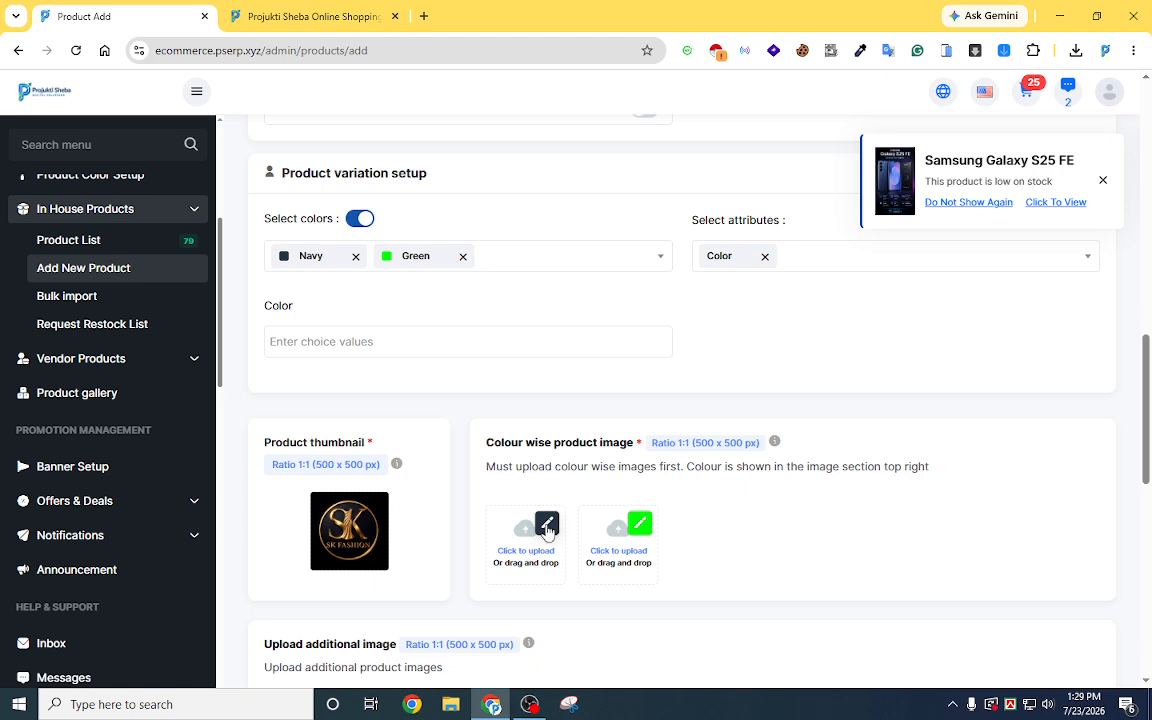
pyautogui.click(632, 524)
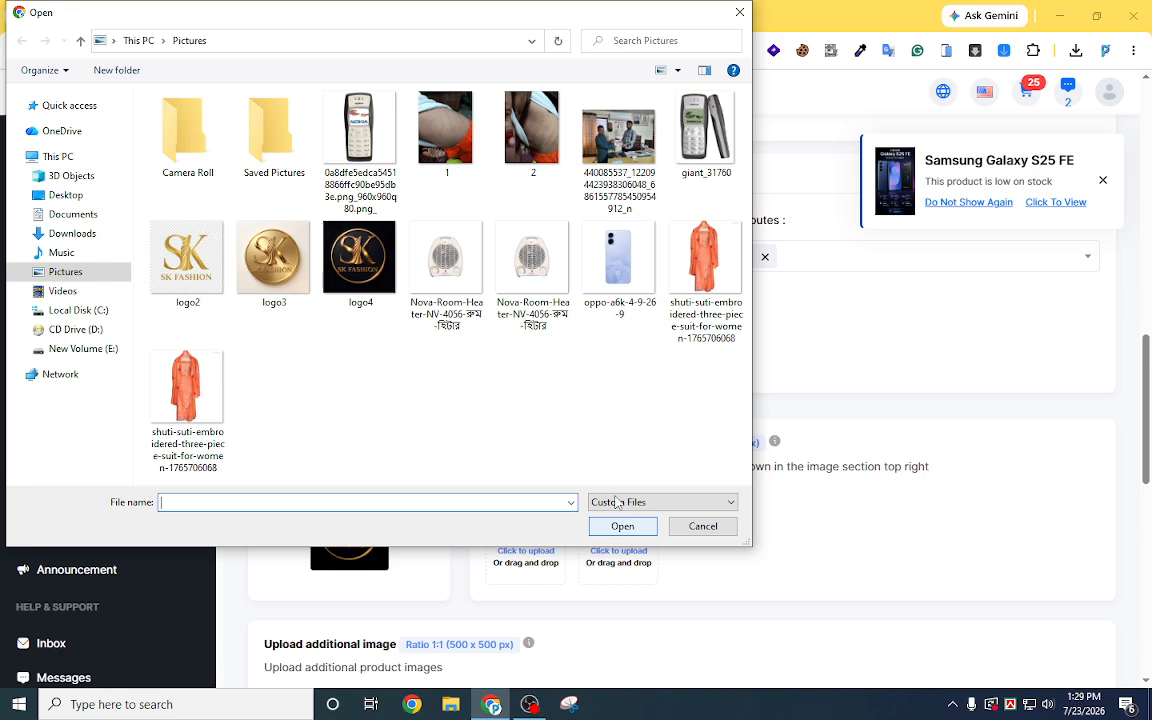
pyautogui.doubleClick(605, 270)
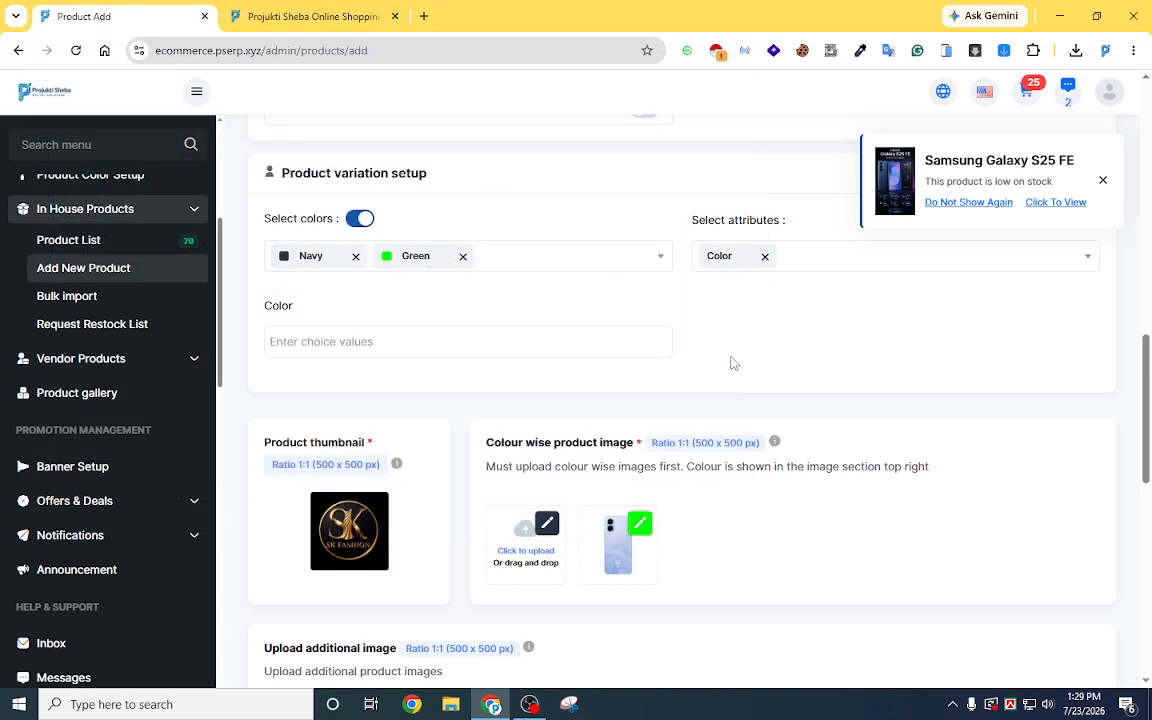
# Add Size to the product's variation attributes and go to its choice values field.
pyautogui.click(802, 256)
pyautogui.click(777, 294)
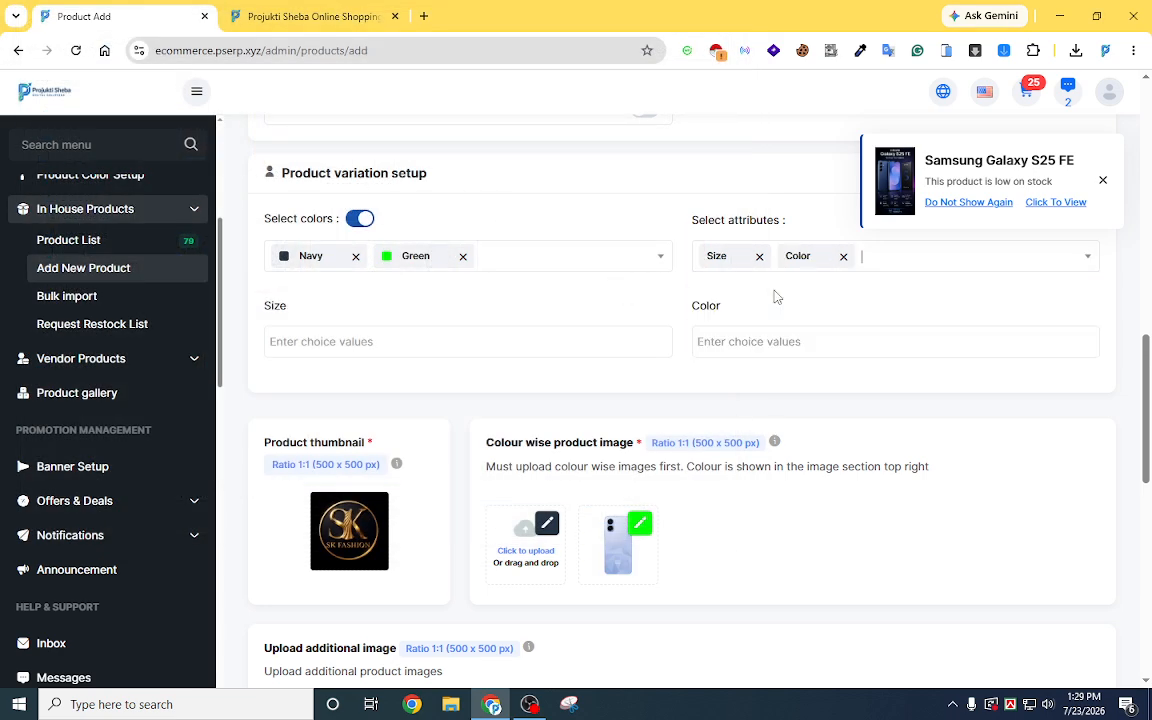
pyautogui.click(426, 341)
# Look over the additional image, product video and SEO sections through to the end of the product form.
pyautogui.scroll(-1, 700, 425)
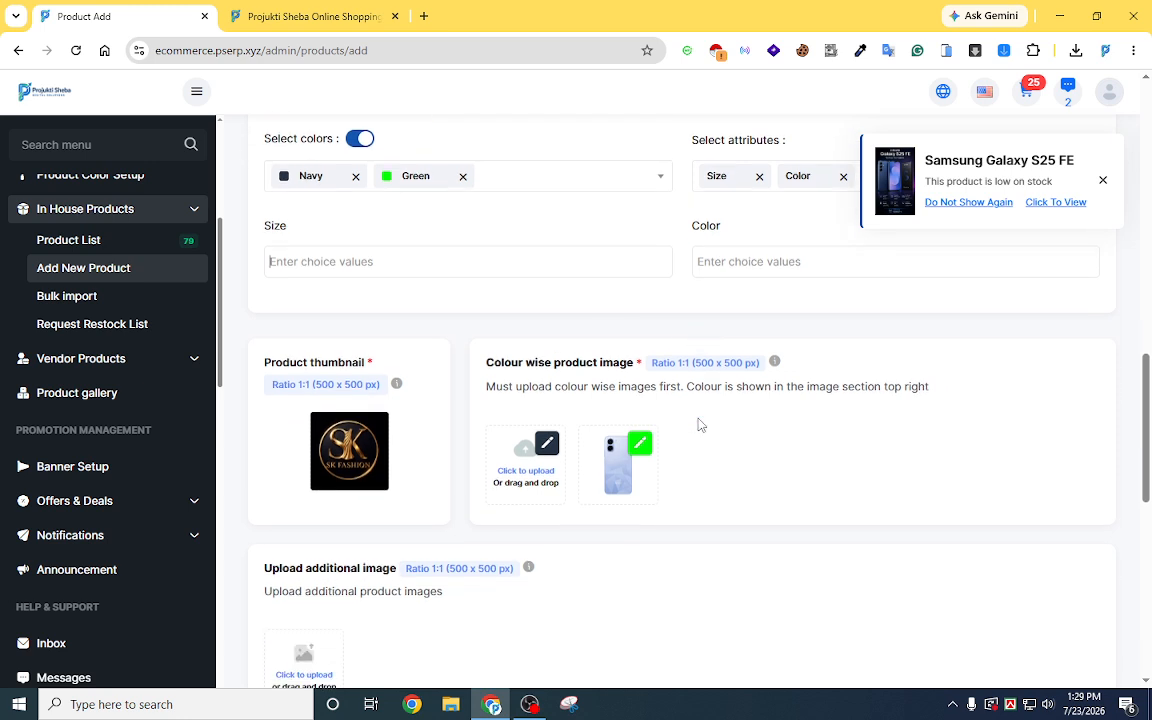
pyautogui.scroll(-4, 700, 425)
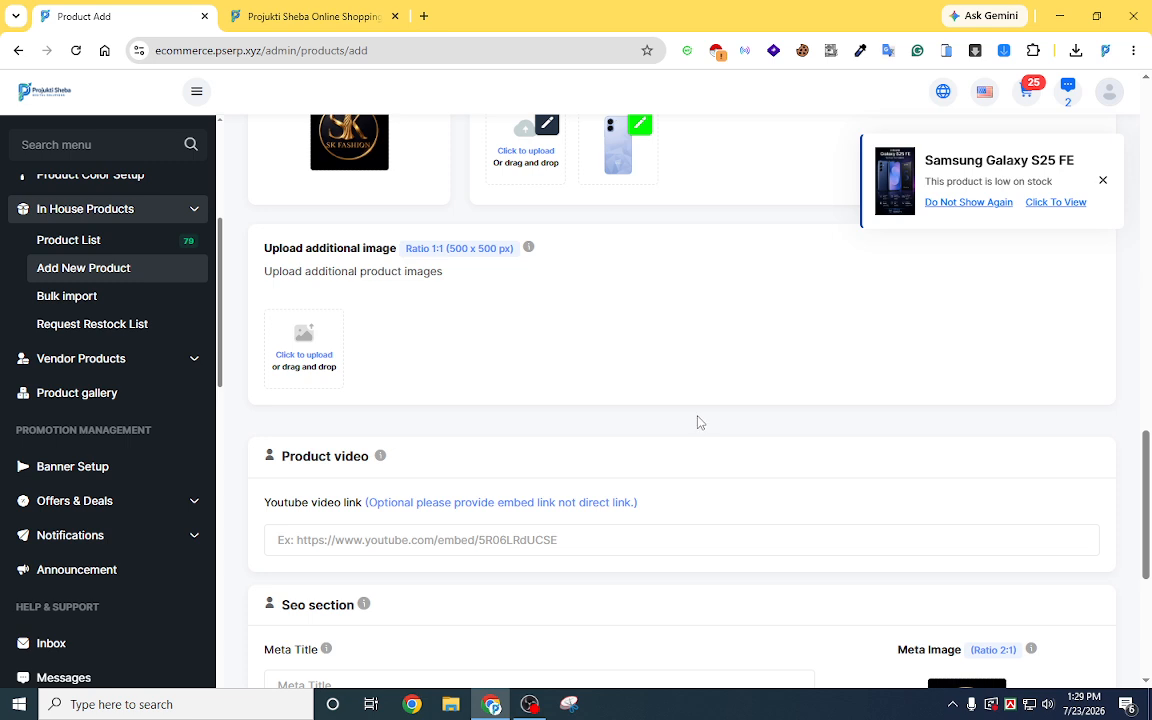
pyautogui.scroll(2, 700, 423)
pyautogui.scroll(-4, 698, 420)
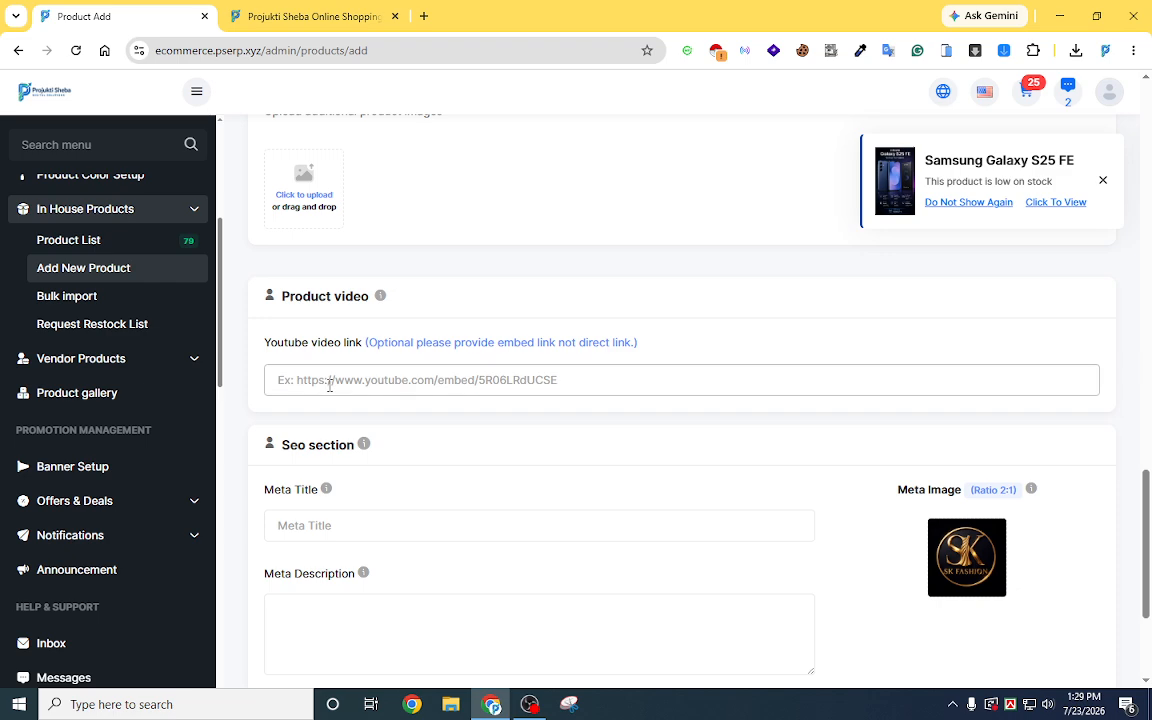
pyautogui.scroll(-3, 330, 385)
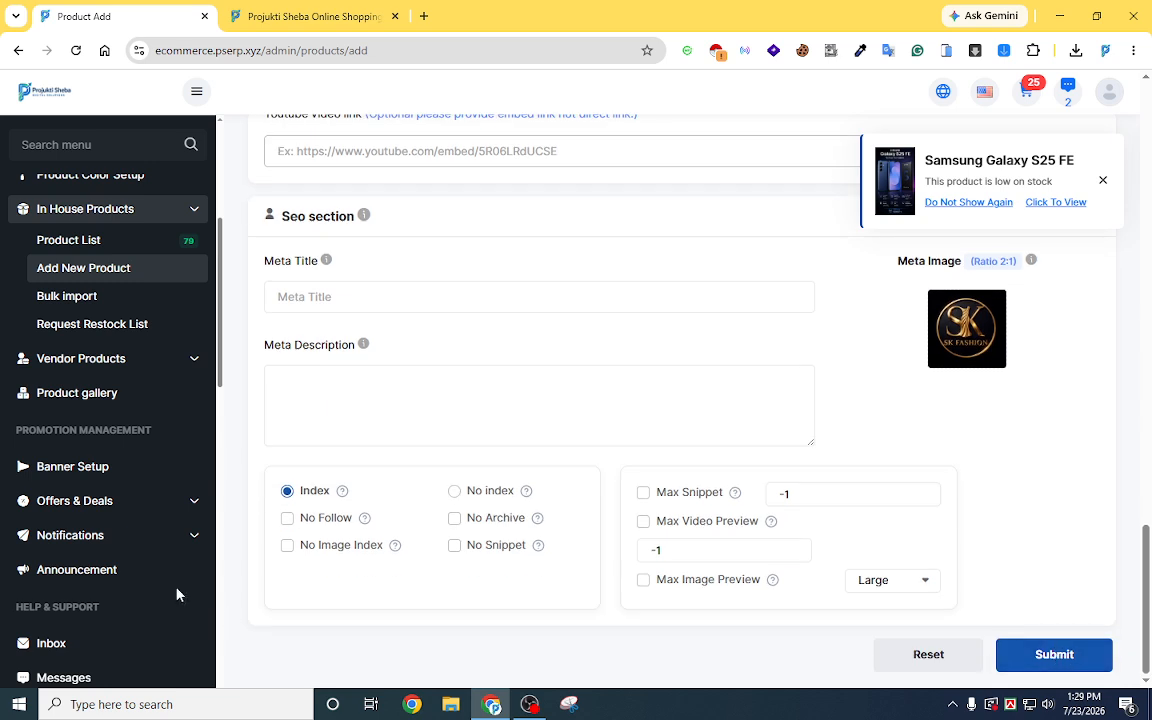
pyautogui.scroll(2, 170, 560)
pyautogui.click(140, 304)
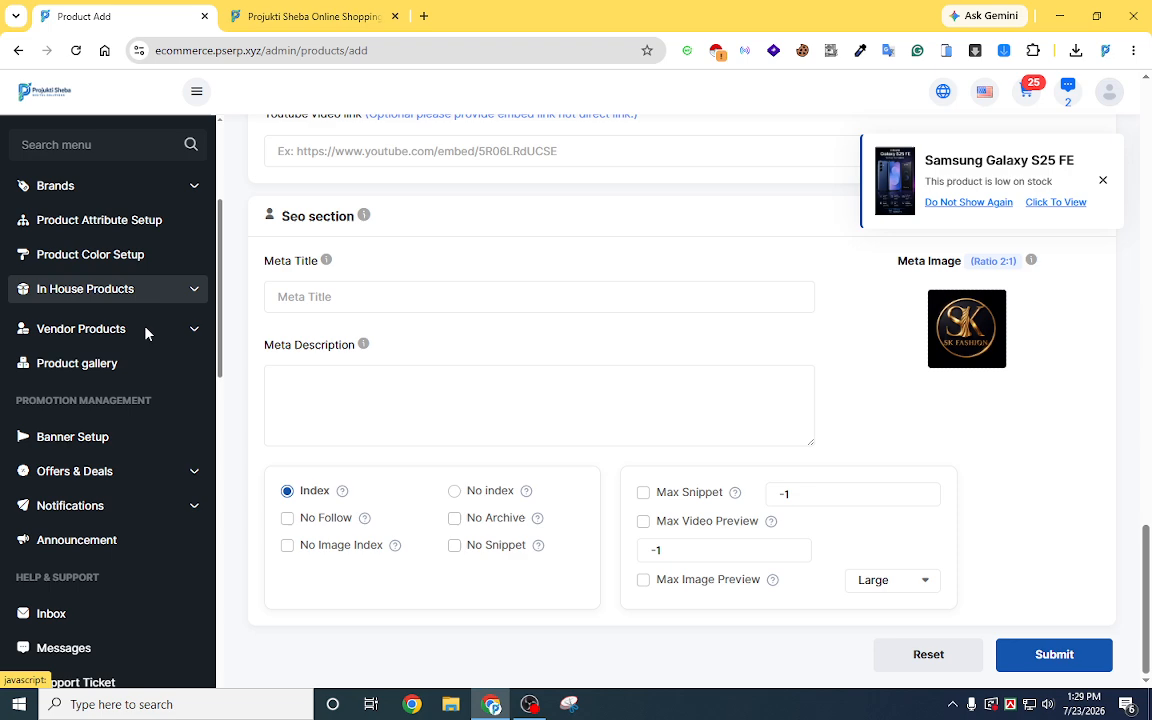
pyautogui.scroll(4, 149, 457)
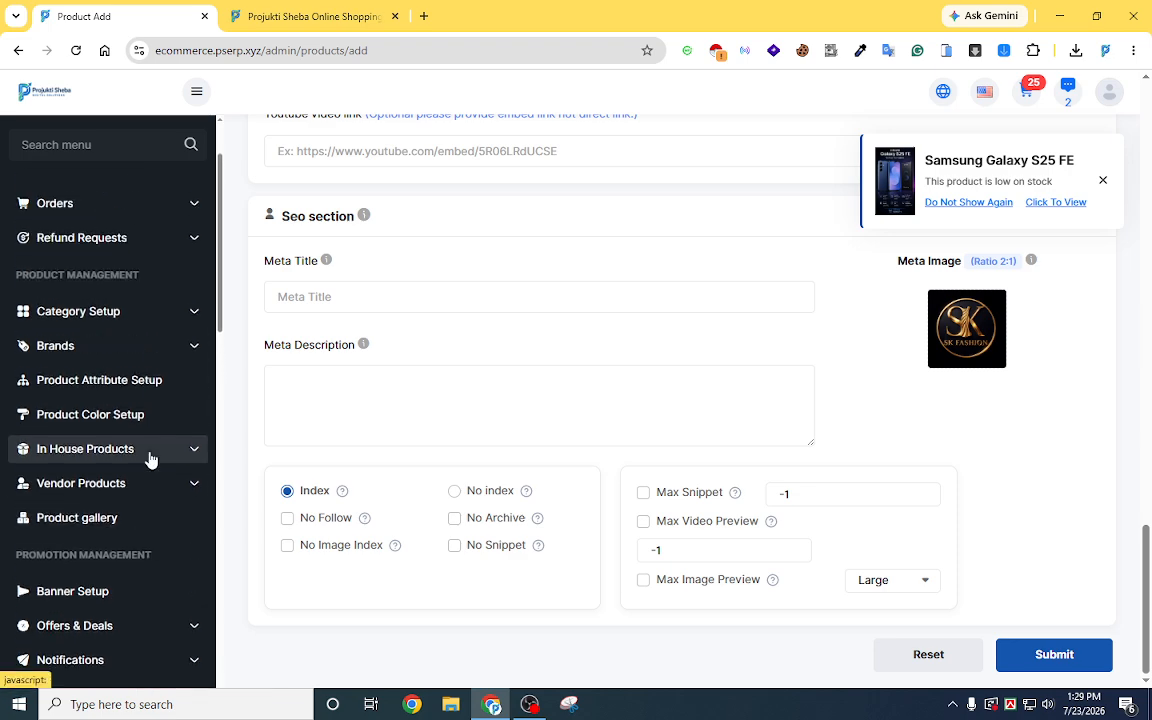
pyautogui.click(154, 327)
pyautogui.click(154, 326)
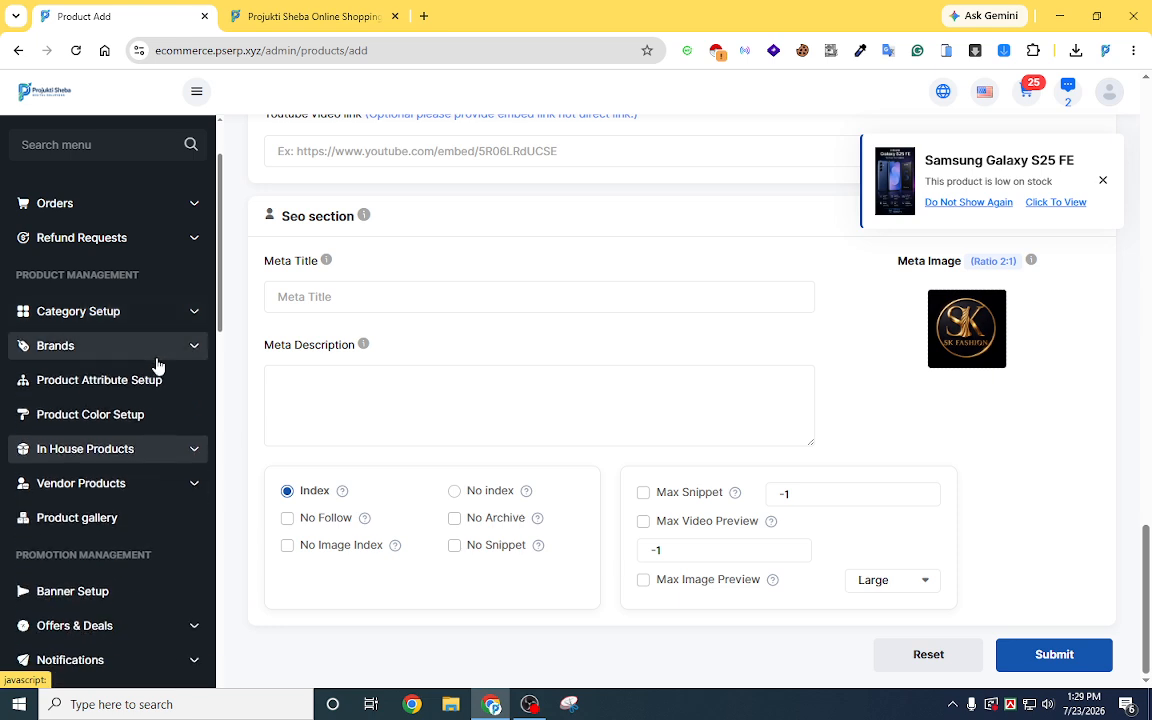
pyautogui.click(156, 359)
pyautogui.click(156, 359)
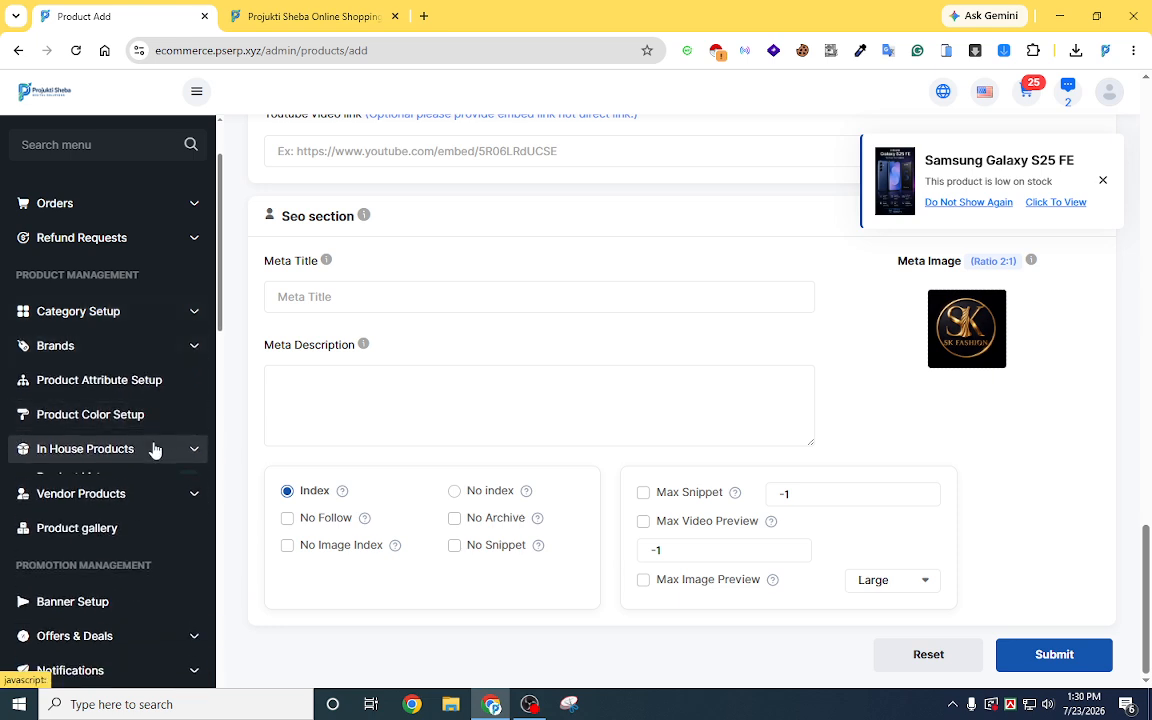
pyautogui.click(155, 448)
pyautogui.click(155, 448)
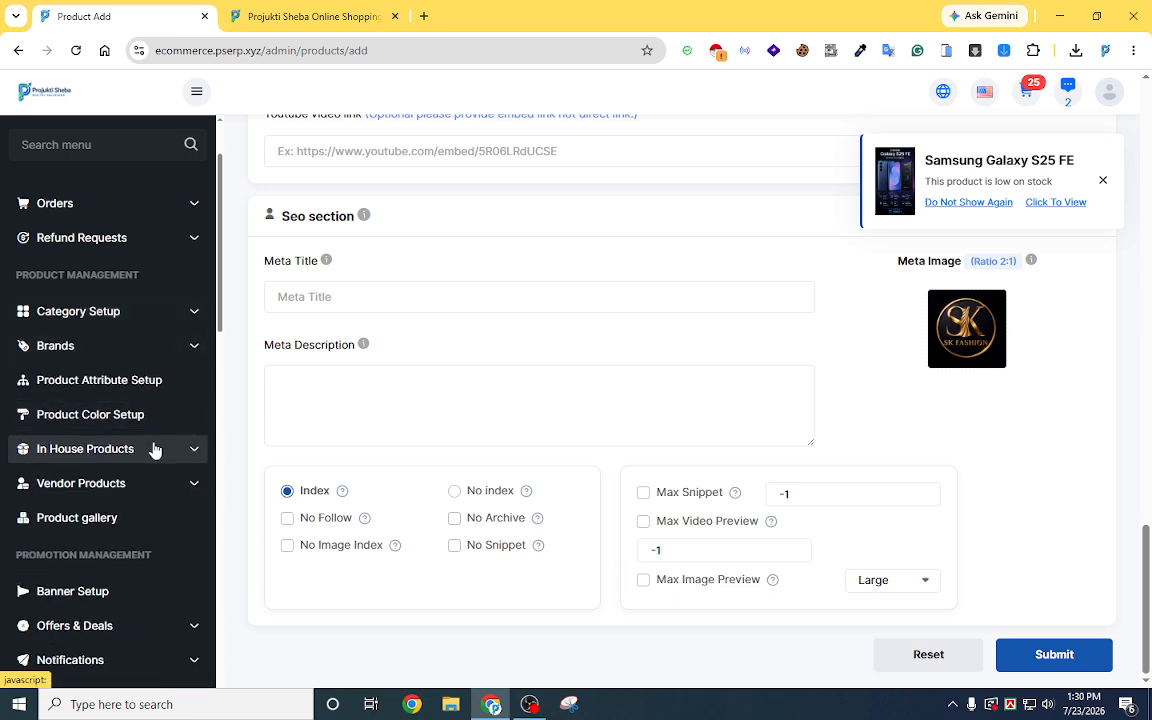
# Open the list of all orders and view the details of the most recent pending order.
pyautogui.scroll(1, 154, 450)
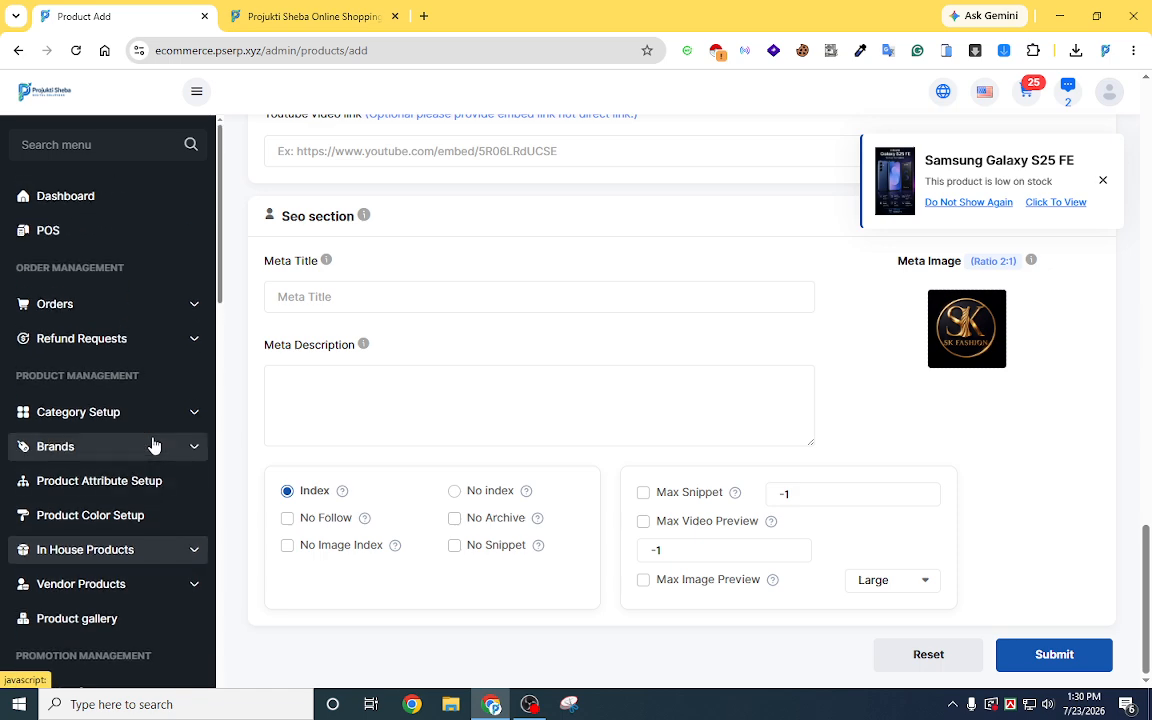
pyautogui.click(150, 305)
pyautogui.click(105, 342)
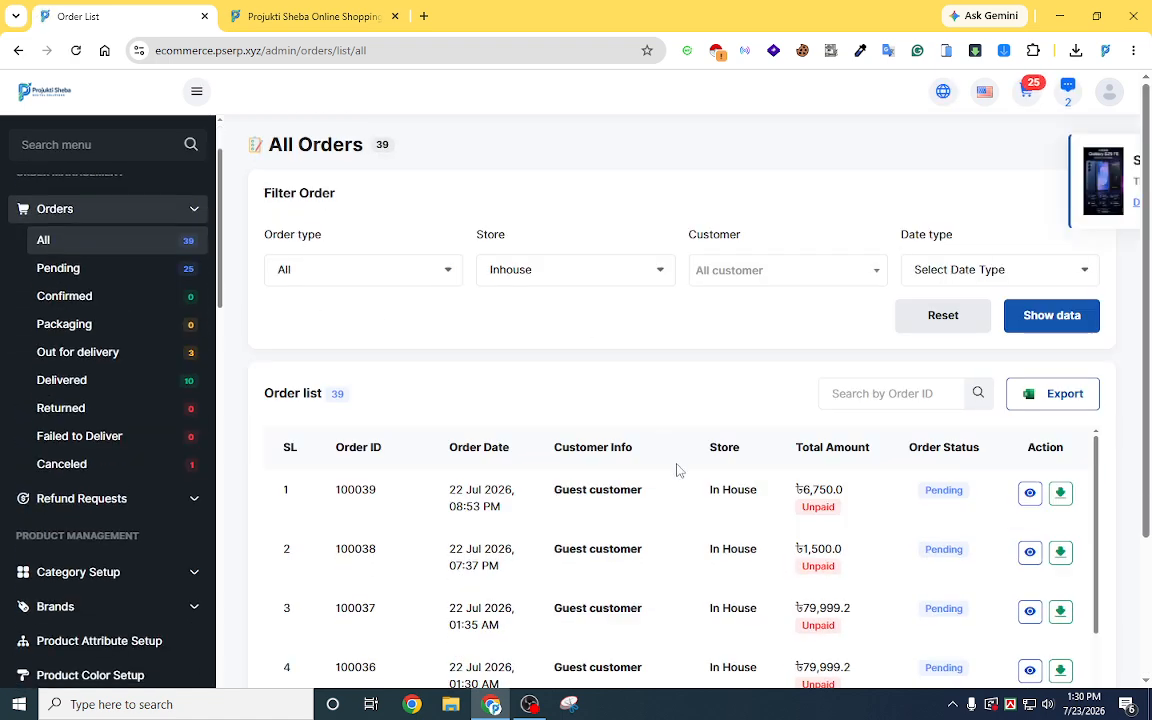
pyautogui.scroll(-1, 677, 470)
pyautogui.scroll(1, 650, 553)
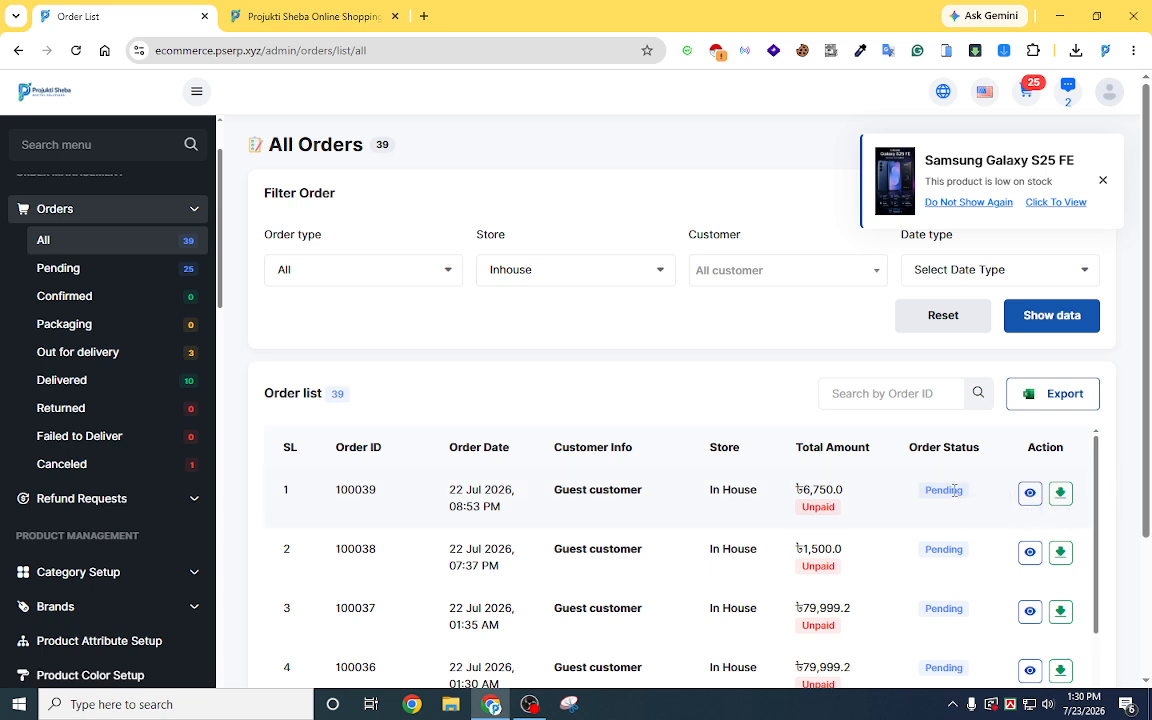
pyautogui.moveTo(928, 490); pyautogui.dragTo(966, 494)
pyautogui.click(1030, 494)
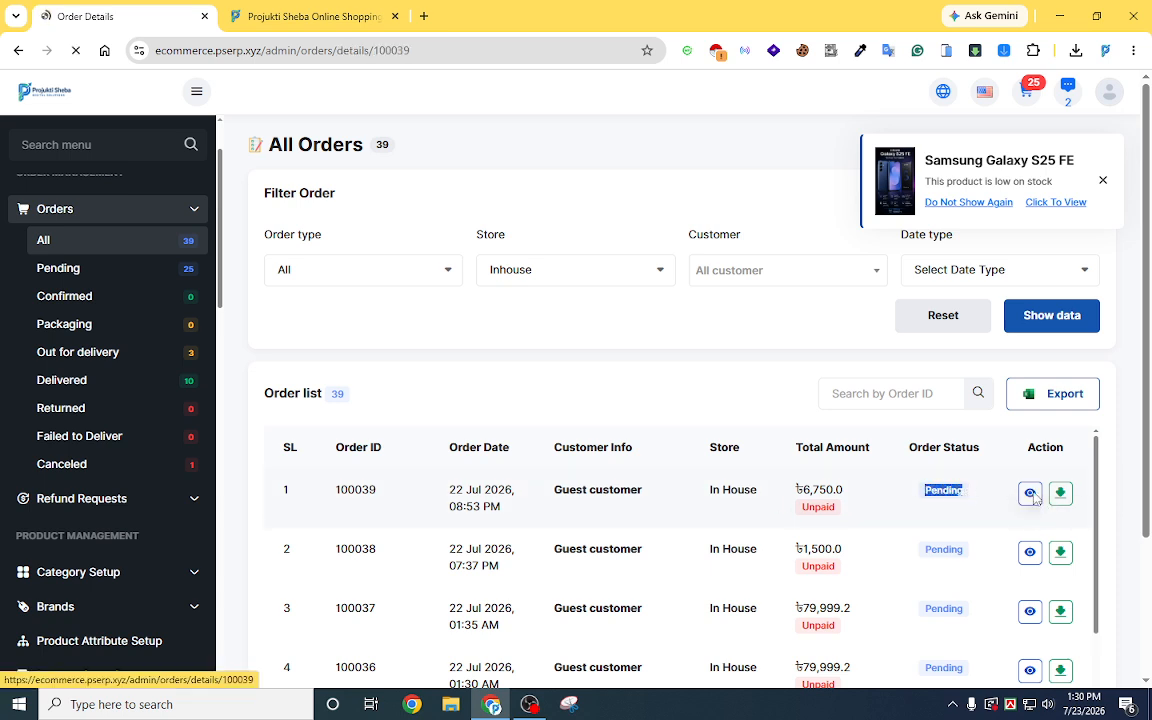
# Look over the order's items, price summary, courier order history, and shipping and billing addresses.
pyautogui.scroll(-3, 773, 340)
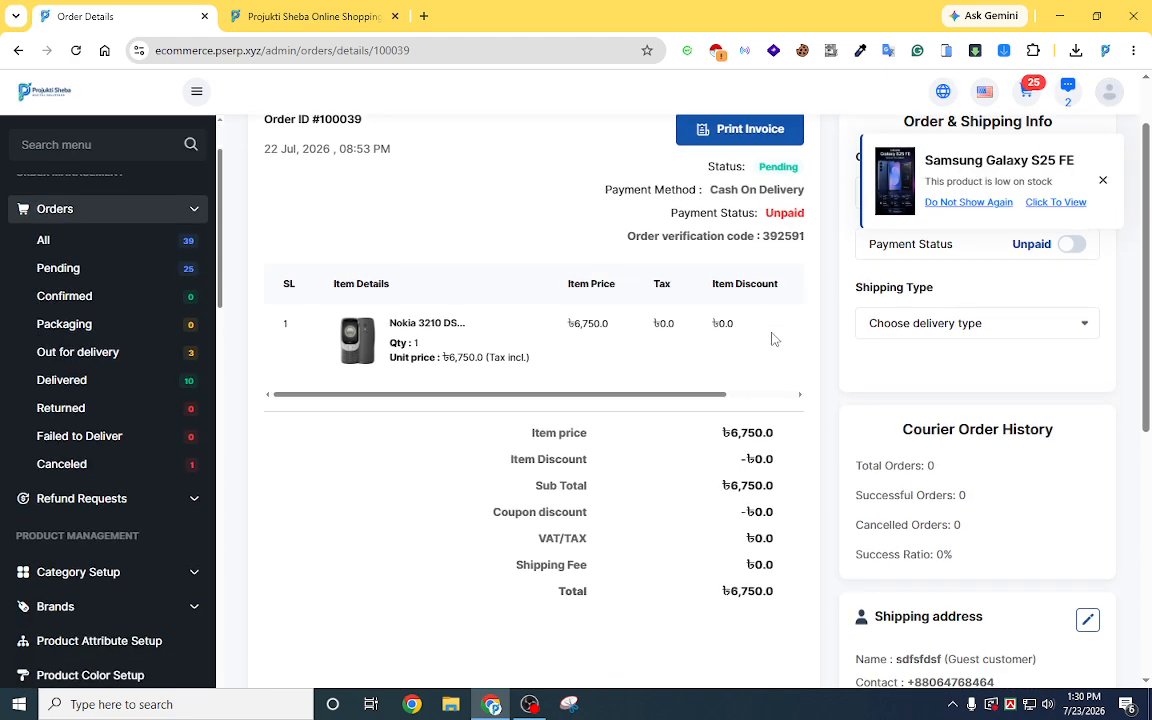
pyautogui.scroll(-2, 772, 338)
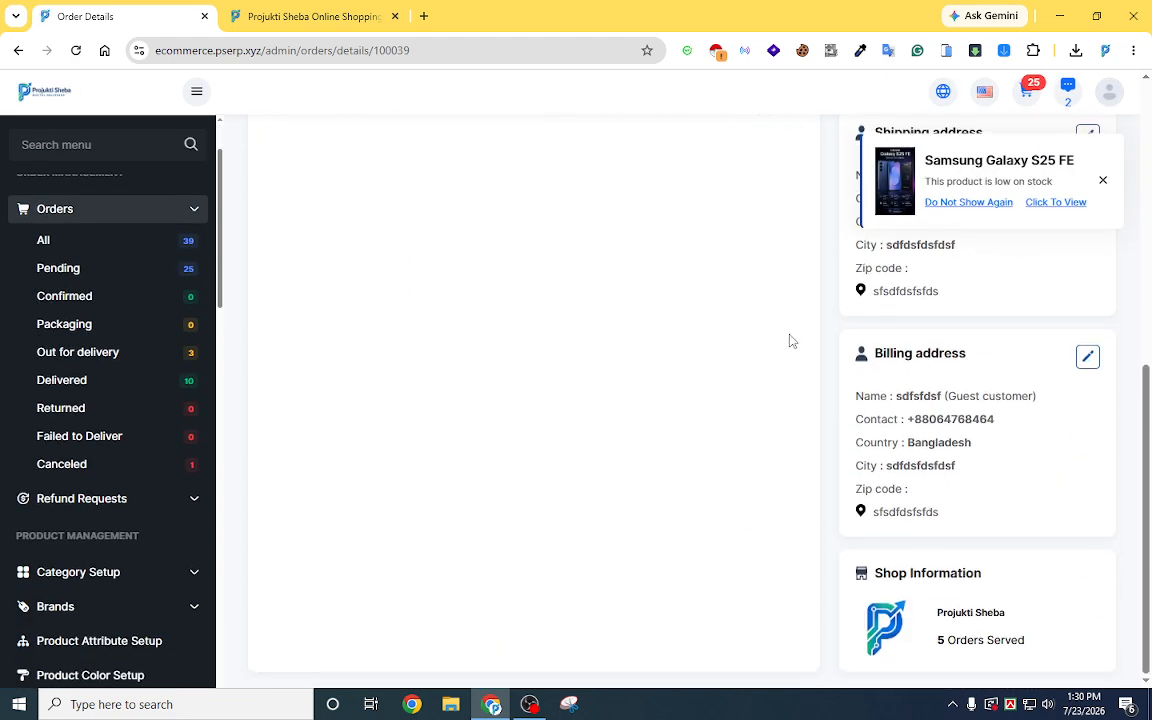
pyautogui.scroll(3, 771, 337)
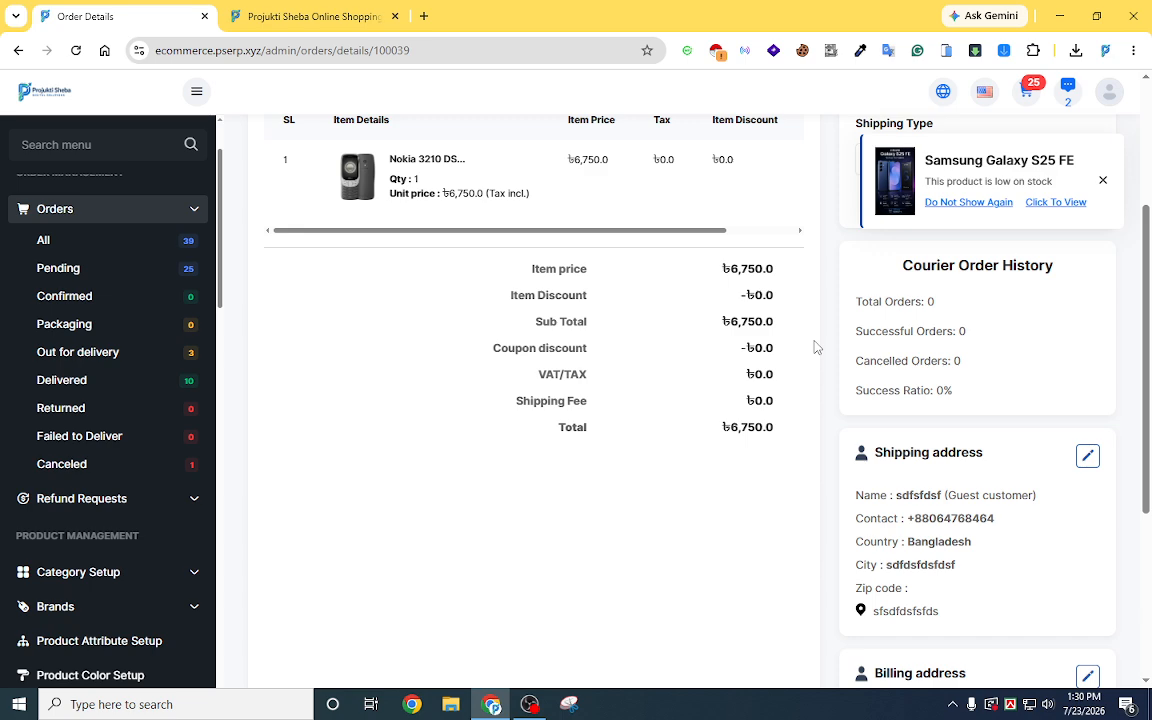
pyautogui.scroll(2, 817, 346)
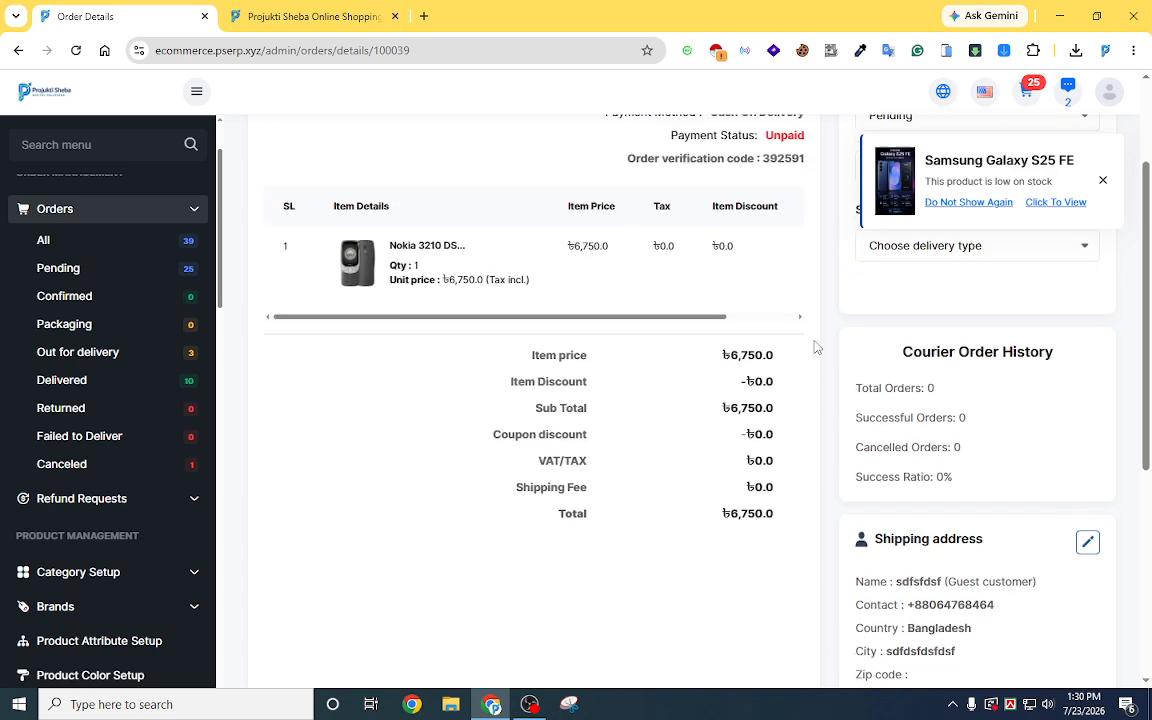
pyautogui.scroll(-5, 938, 372)
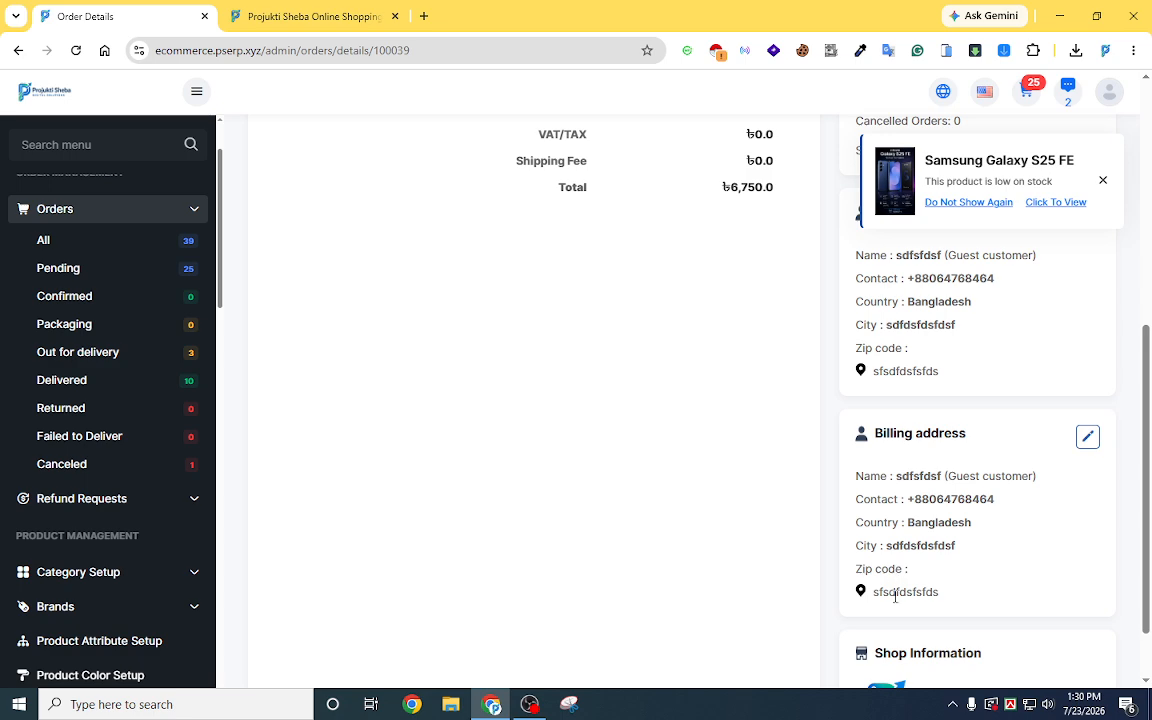
pyautogui.scroll(2, 942, 585)
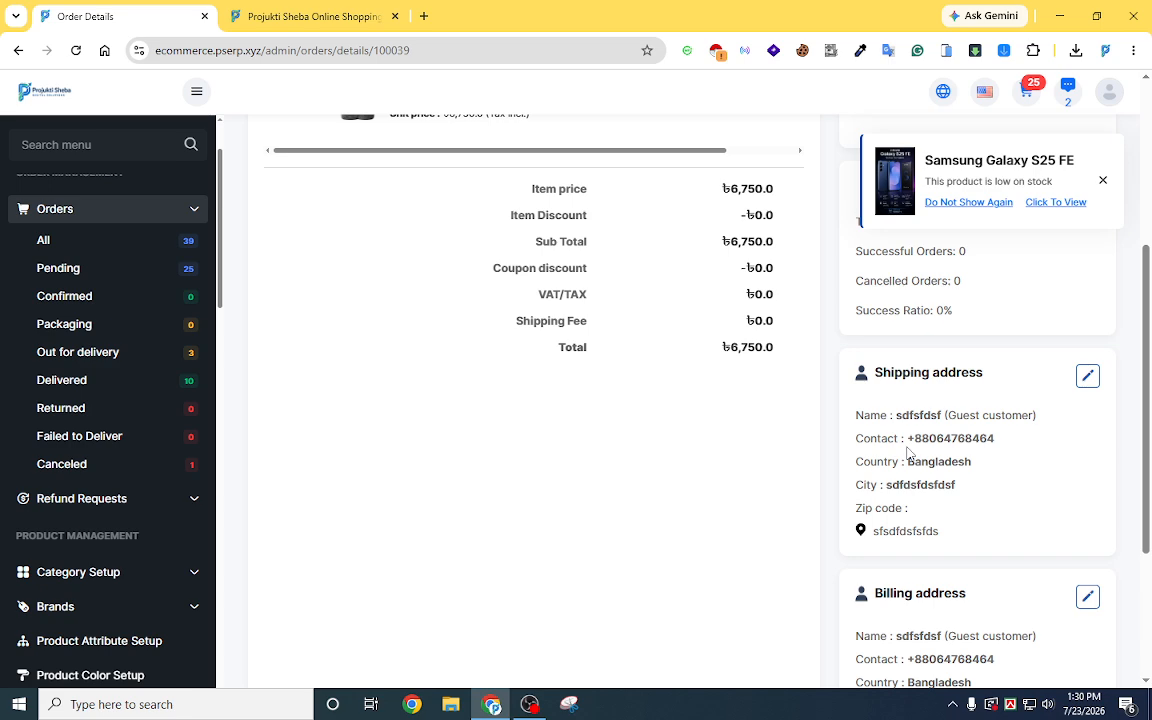
pyautogui.scroll(4, 908, 452)
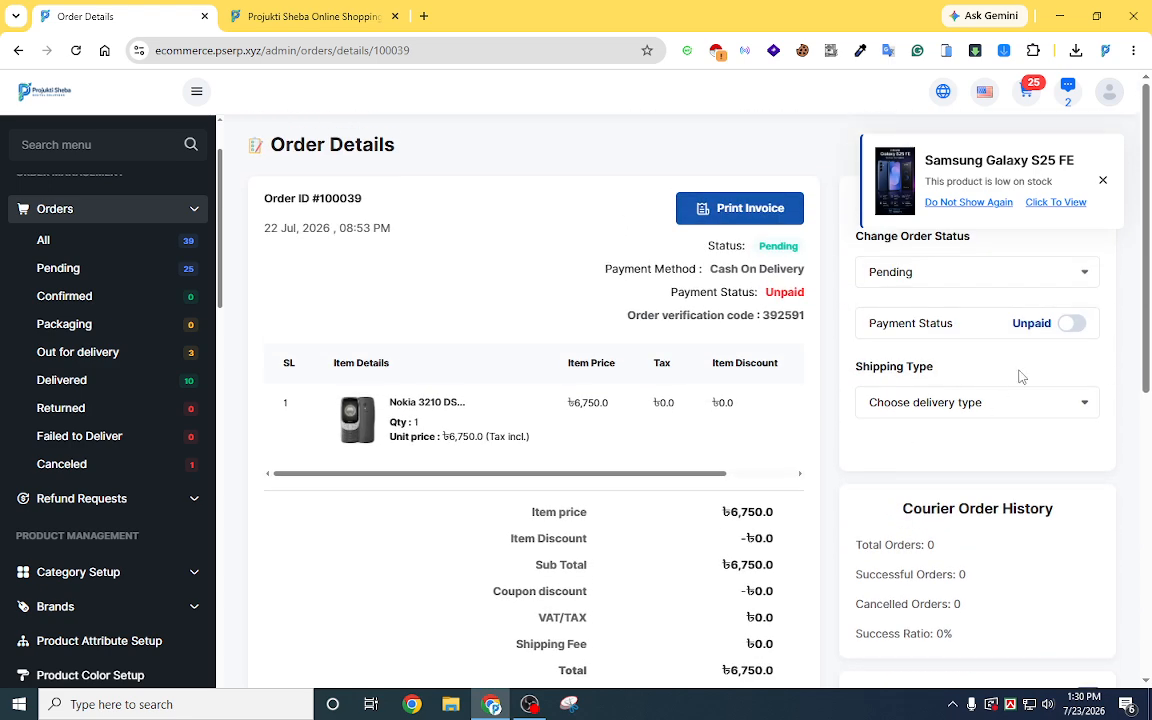
# Change the order's status to Confirmed and accept the change.
pyautogui.click(969, 271)
pyautogui.click(885, 317)
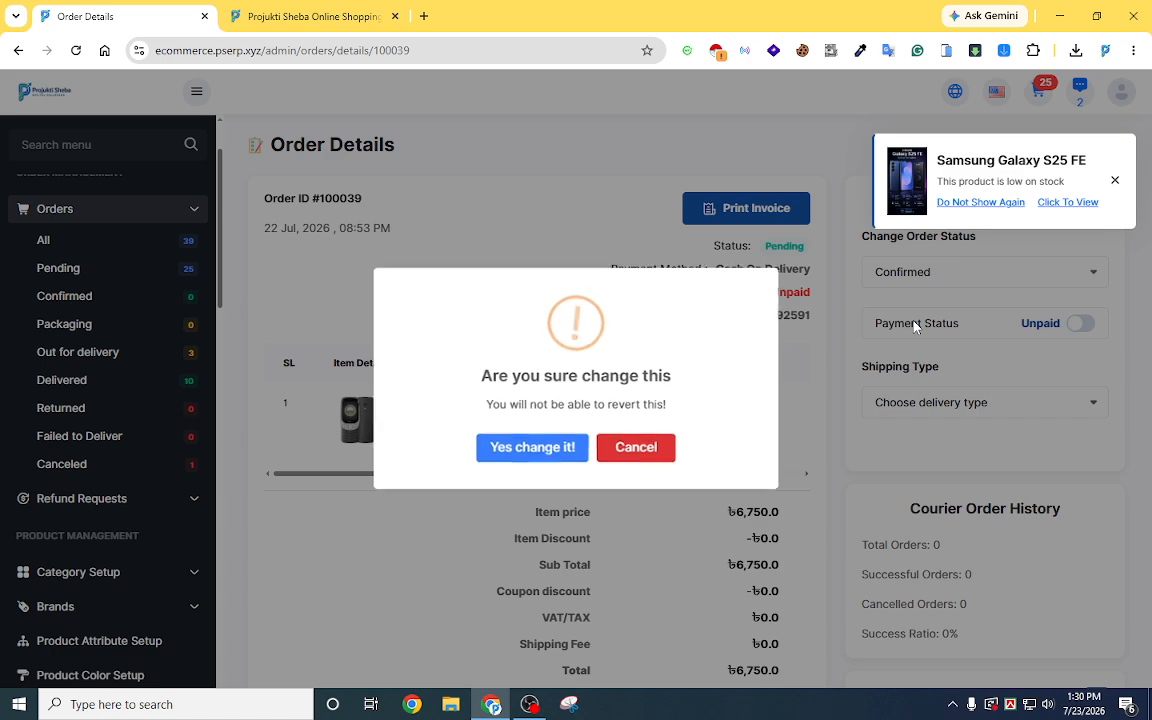
pyautogui.click(558, 456)
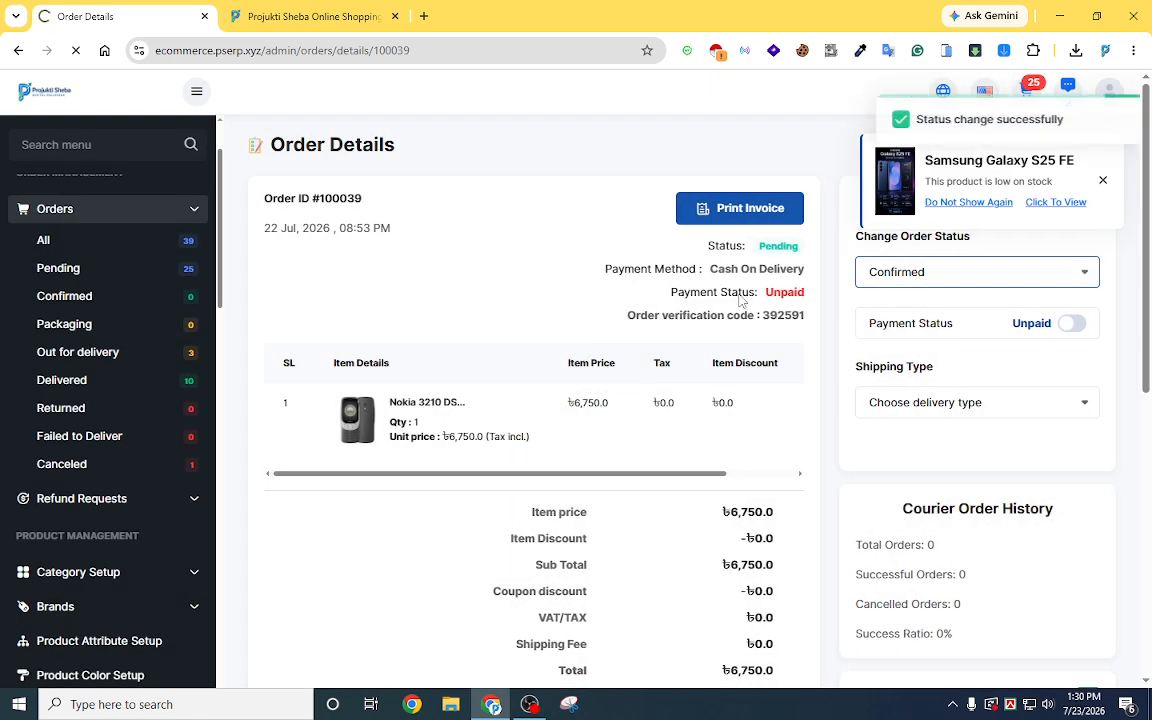
# Find the order in the Confirmed orders list, reopen its details and check the selectable order statuses.
pyautogui.click(85, 297)
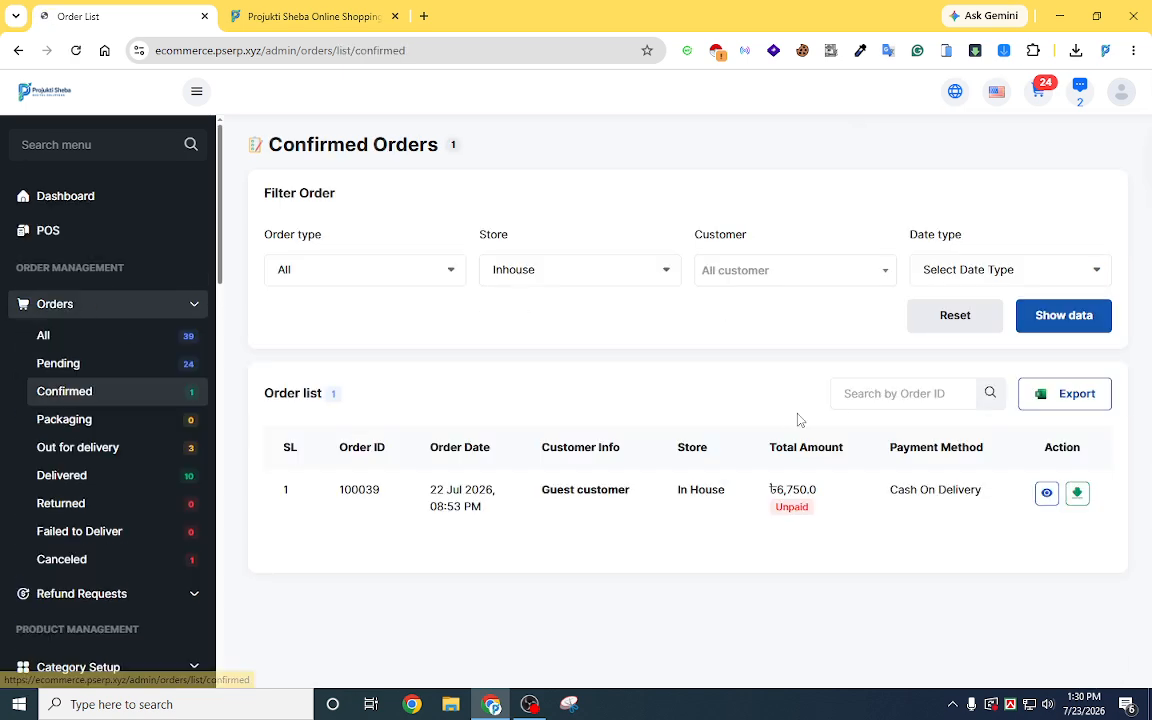
pyautogui.click(1046, 494)
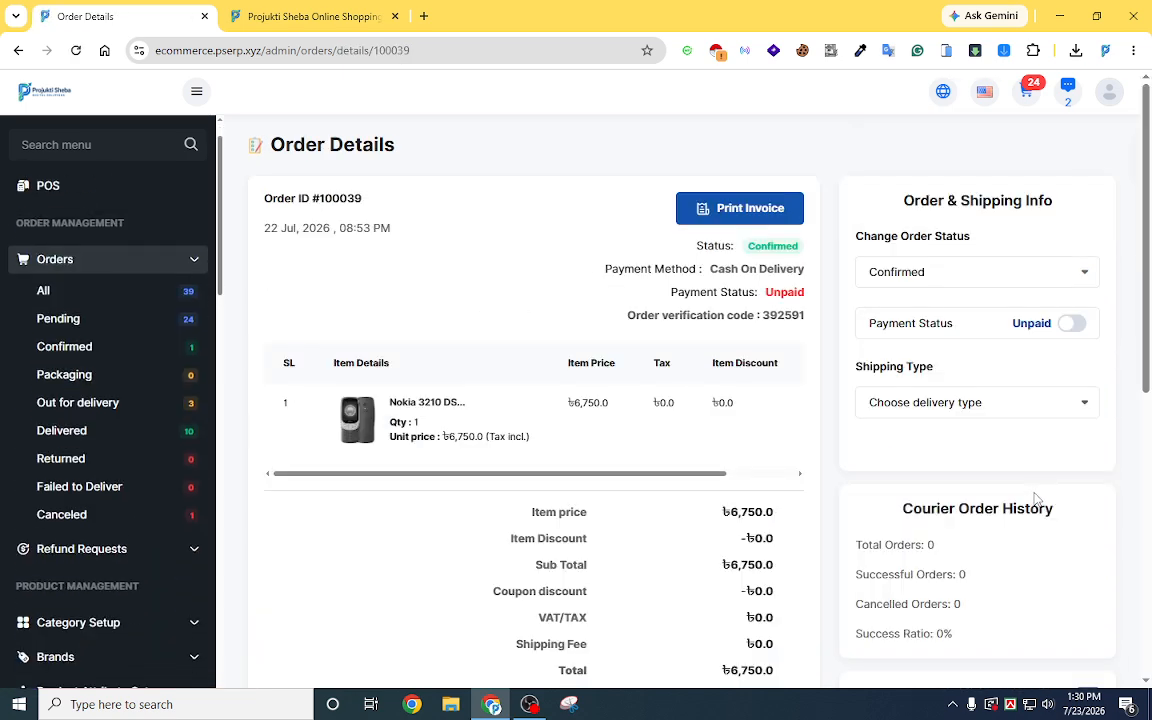
pyautogui.click(925, 272)
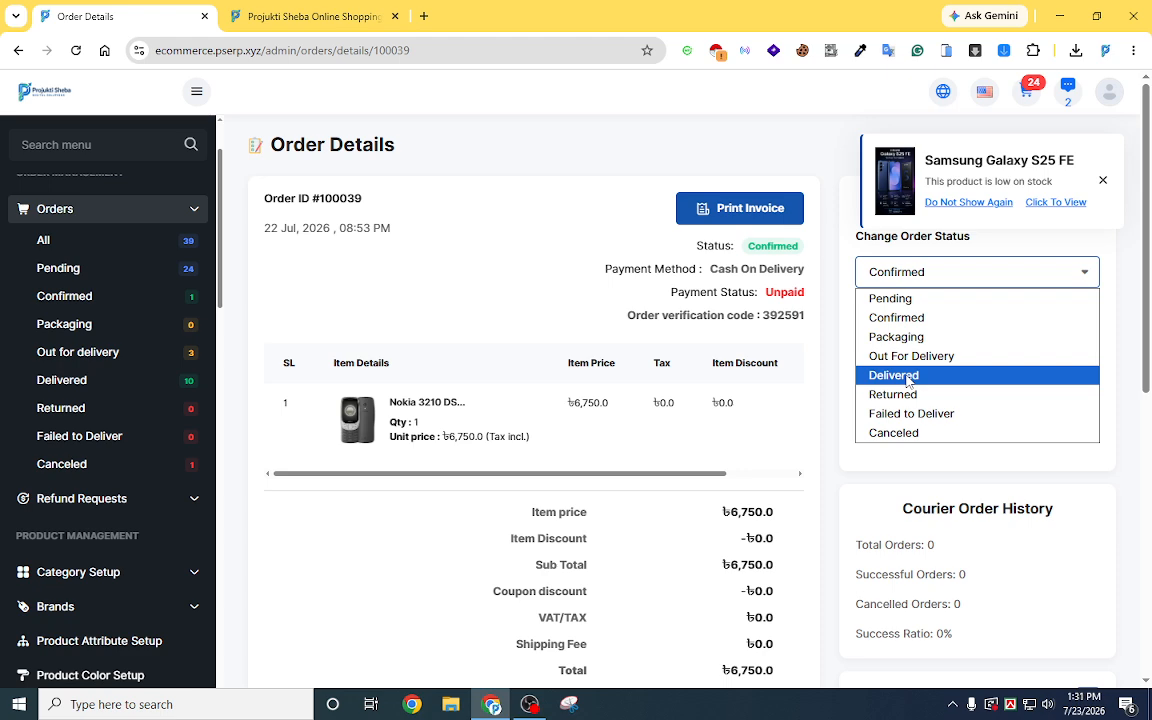
pyautogui.click(778, 340)
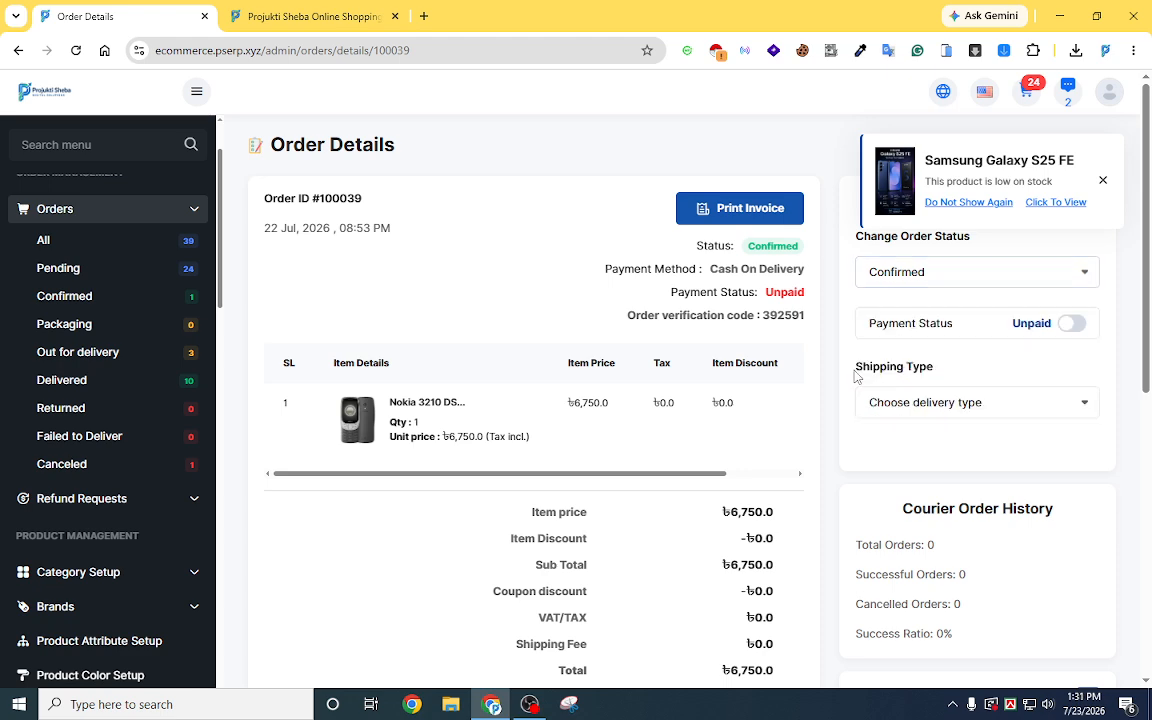
# Generate the order's invoice, look through both pages of its print preview and dismiss the preview without saving.
pyautogui.click(735, 209)
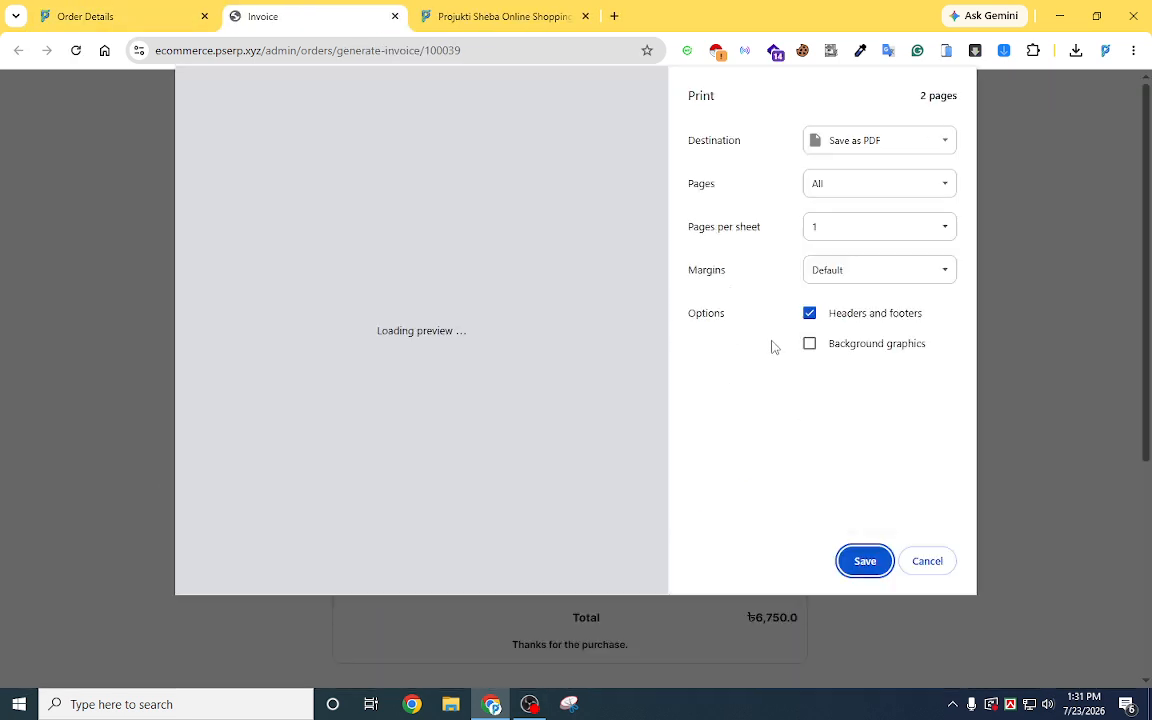
pyautogui.click(810, 343)
pyautogui.click(810, 343)
pyautogui.scroll(-3, 470, 358)
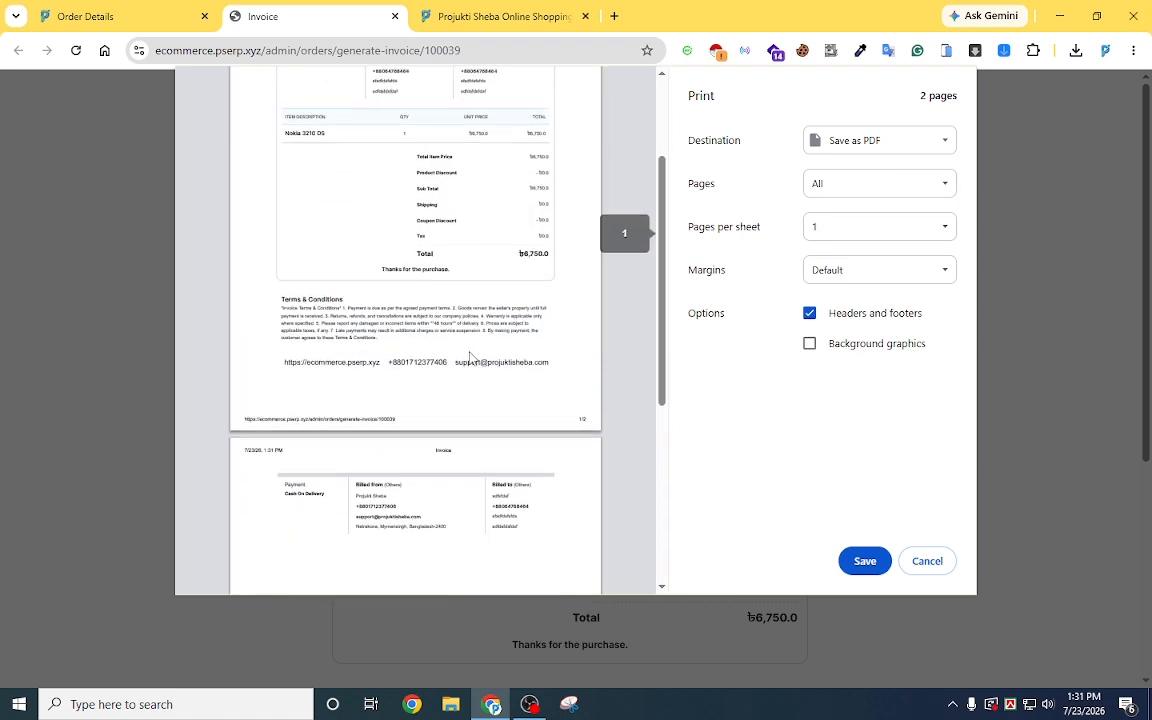
pyautogui.scroll(-3, 470, 358)
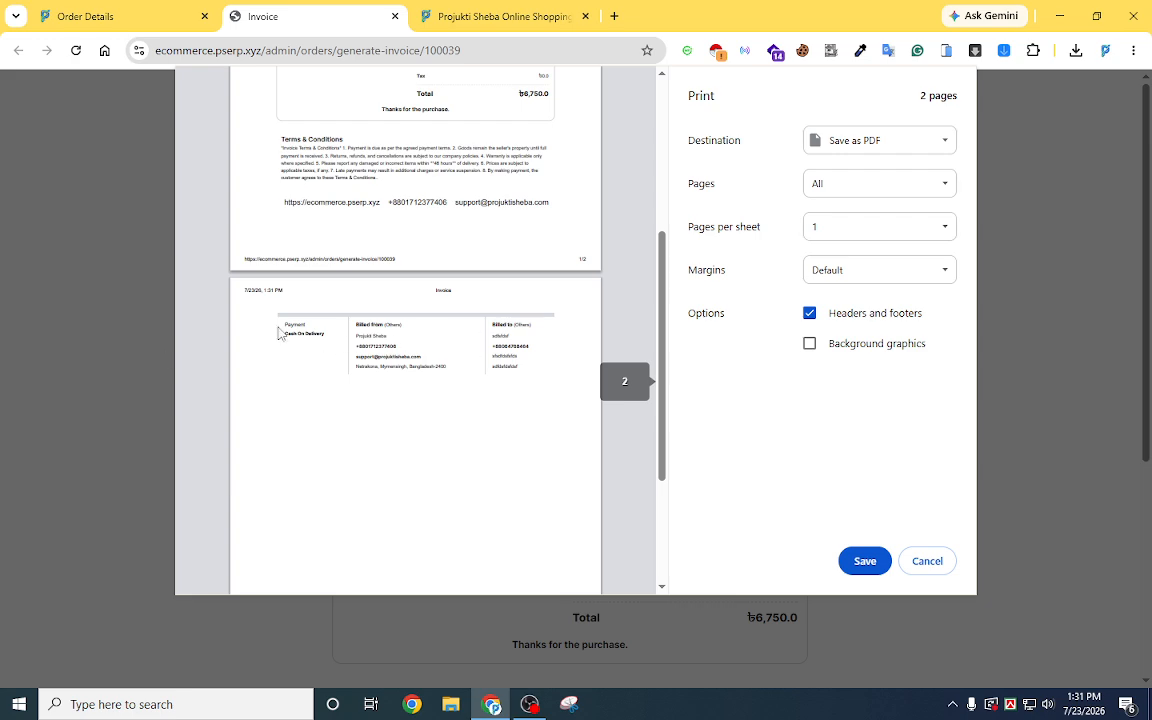
pyautogui.click(927, 561)
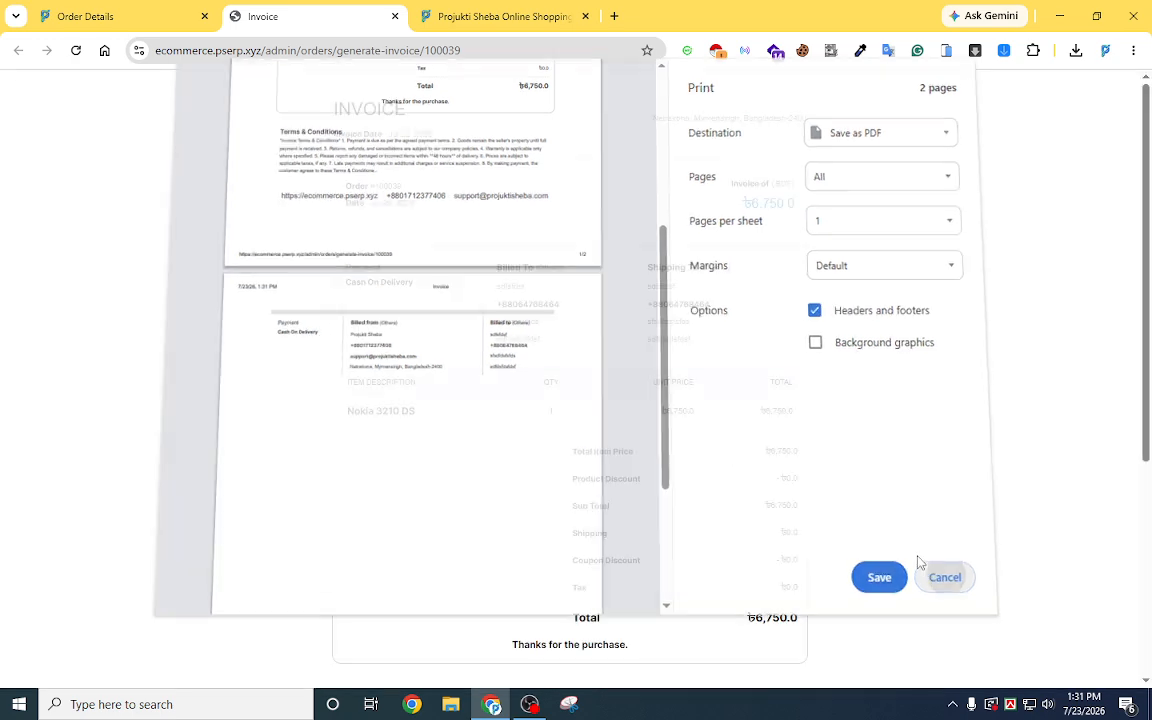
# Look over the invoice page's items and terms, and return to the order details.
pyautogui.scroll(-3, 479, 350)
pyautogui.scroll(3, 470, 347)
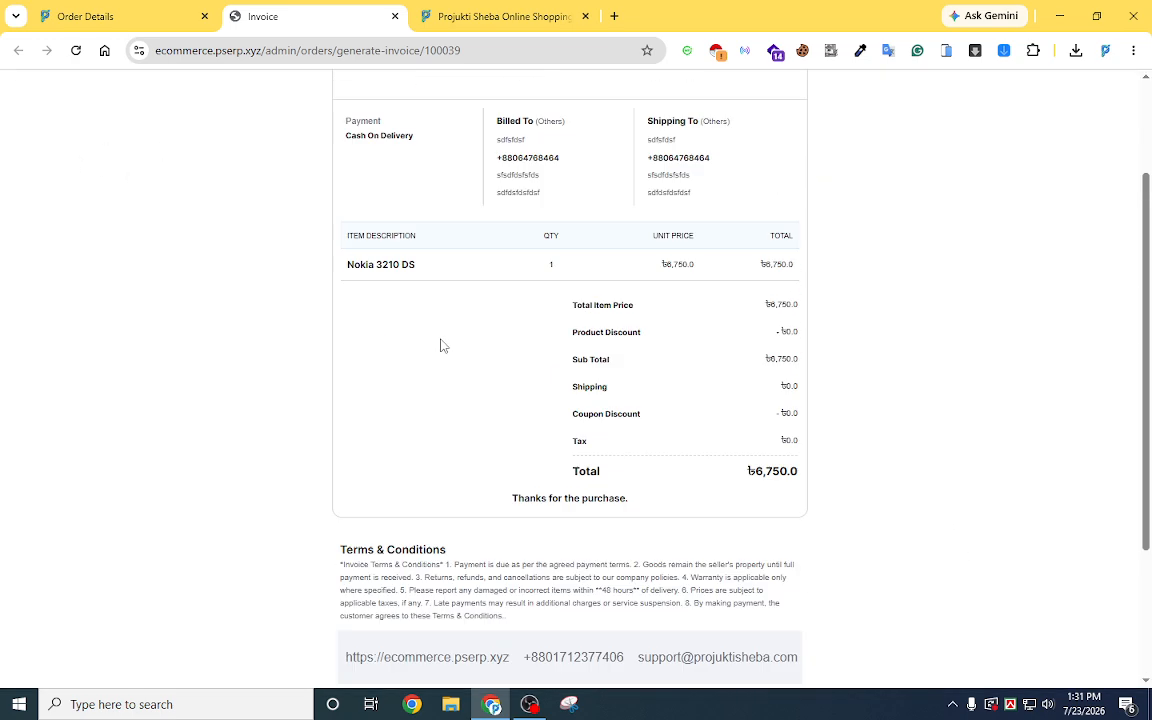
pyautogui.click(112, 18)
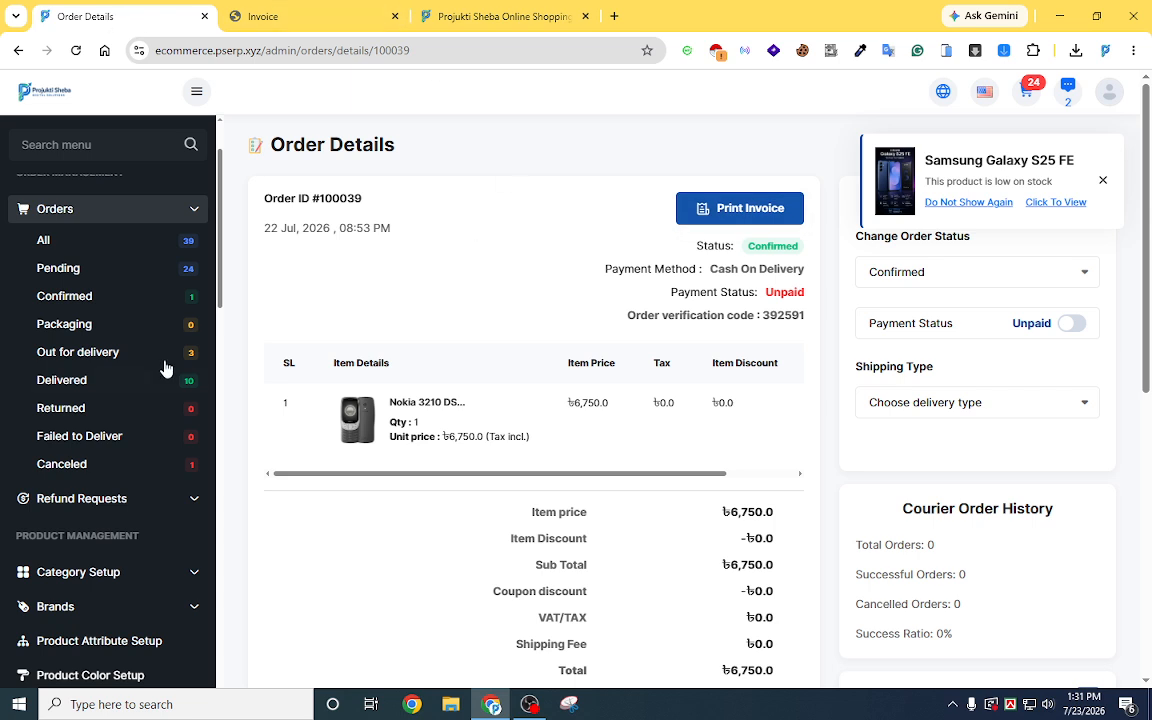
# Look over the refund request statuses and the product, promotion and support sections of the admin navigation.
pyautogui.scroll(-2, 141, 363)
pyautogui.scroll(3, 141, 350)
pyautogui.click(140, 292)
pyautogui.click(152, 327)
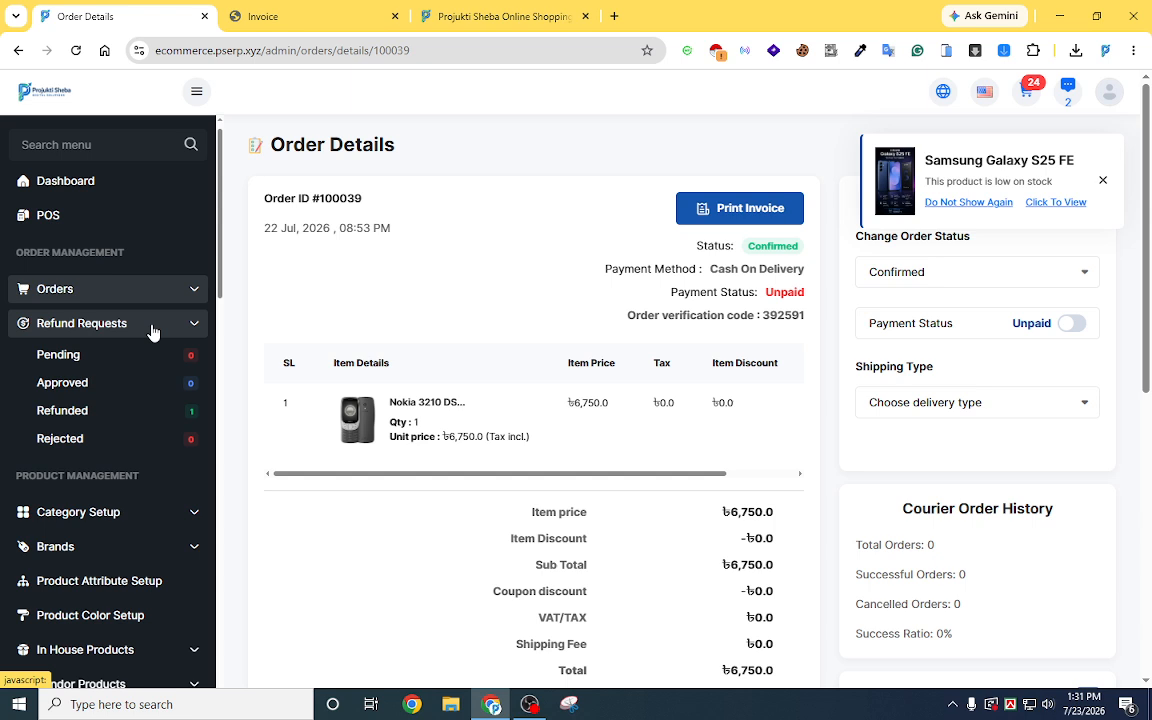
pyautogui.click(152, 332)
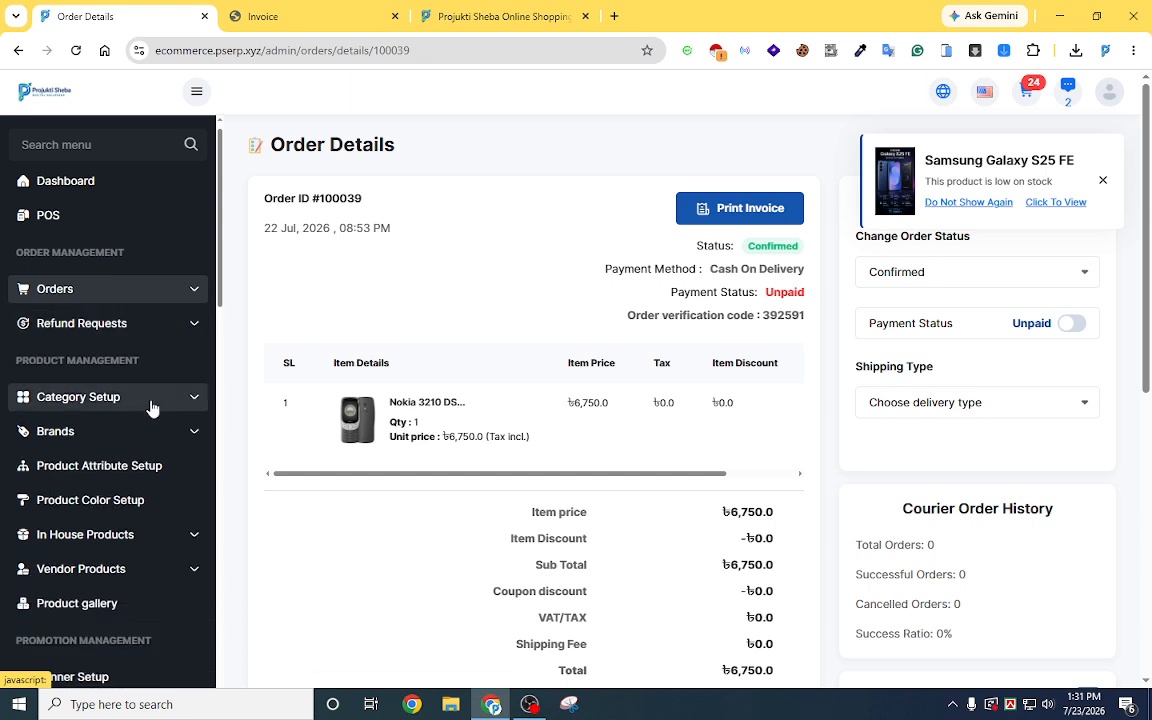
pyautogui.scroll(-1, 152, 437)
pyautogui.click(153, 466)
pyautogui.click(153, 466)
pyautogui.scroll(-1, 145, 530)
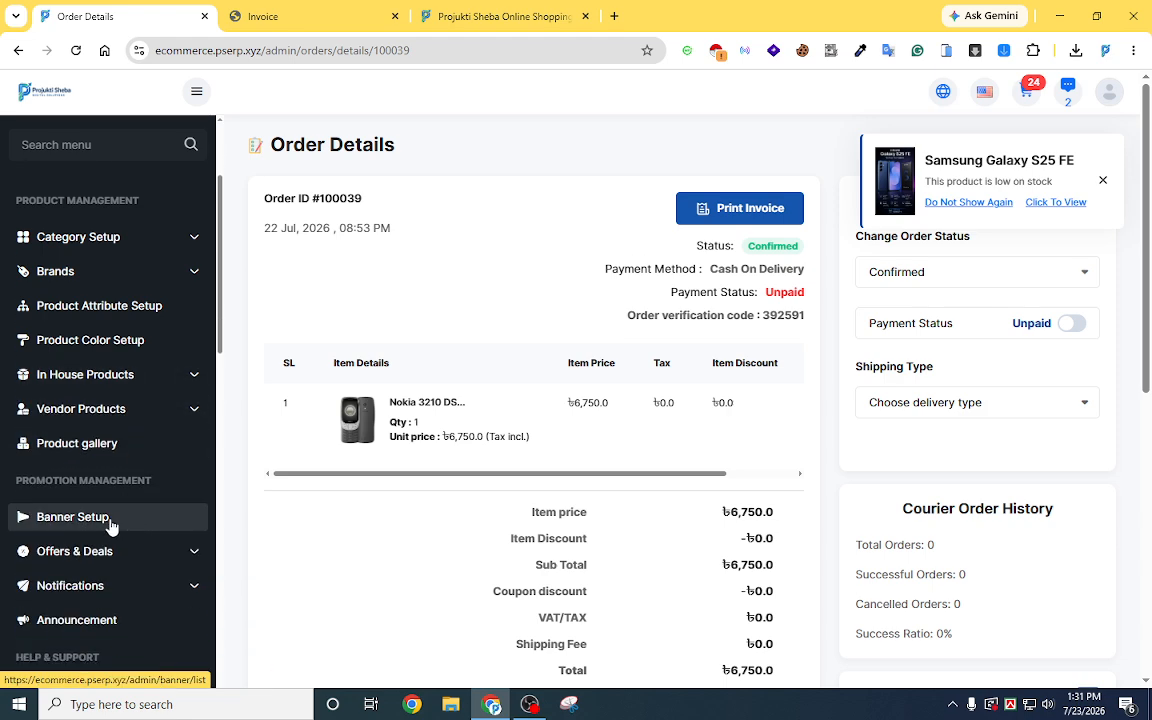
pyautogui.scroll(-3, 142, 500)
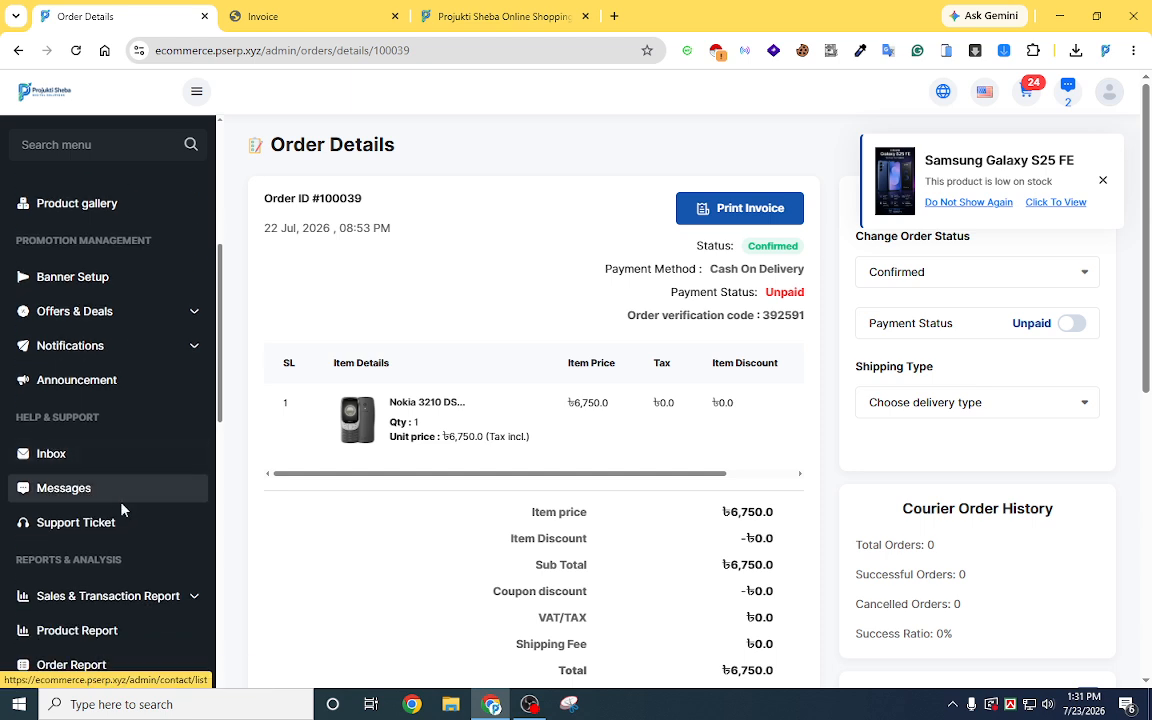
# Open the customer list in the user management section.
pyautogui.scroll(-1, 129, 530)
pyautogui.scroll(-2, 129, 540)
pyautogui.scroll(-2, 159, 522)
pyautogui.click(159, 497)
pyautogui.click(85, 524)
# Look over the user management and business settings entries and open the draft customer list.
pyautogui.scroll(-1, 85, 524)
pyautogui.scroll(-6, 121, 514)
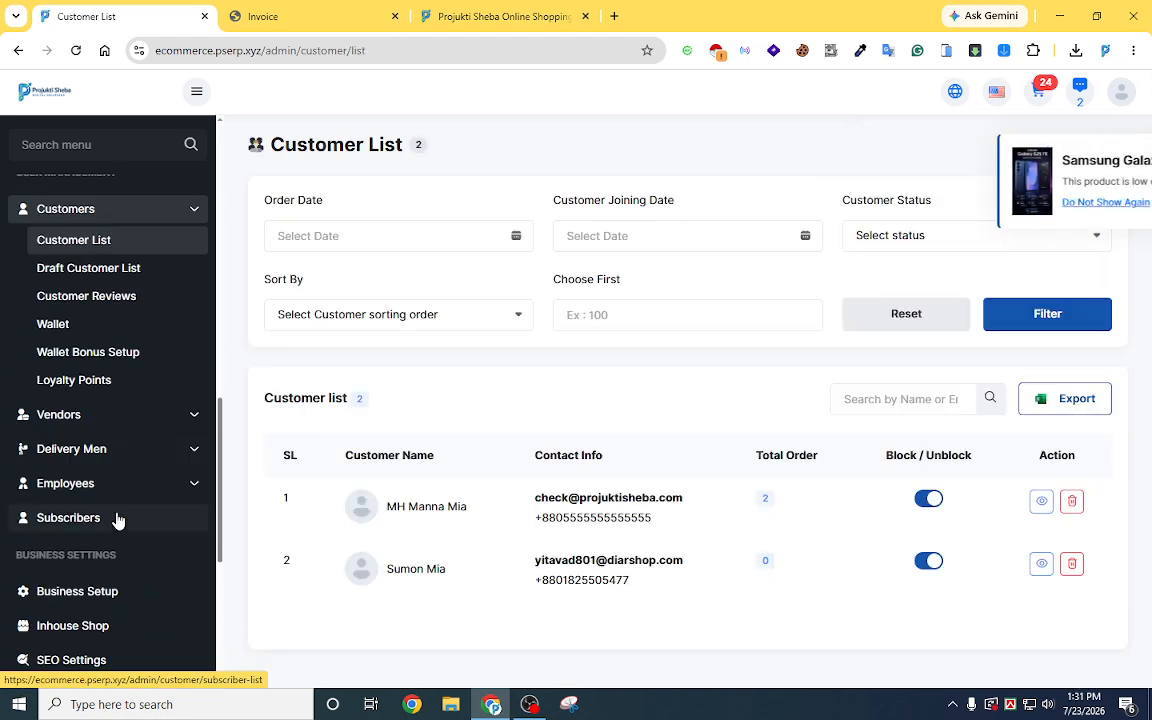
pyautogui.scroll(-3, 128, 510)
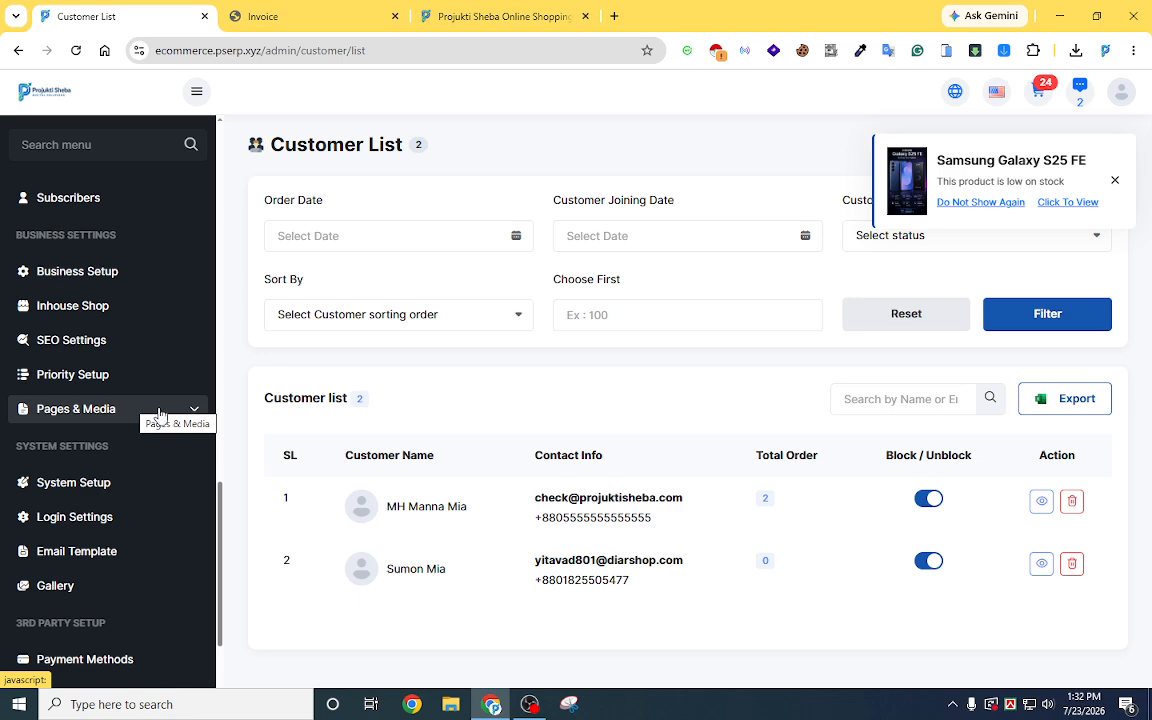
pyautogui.scroll(4, 140, 400)
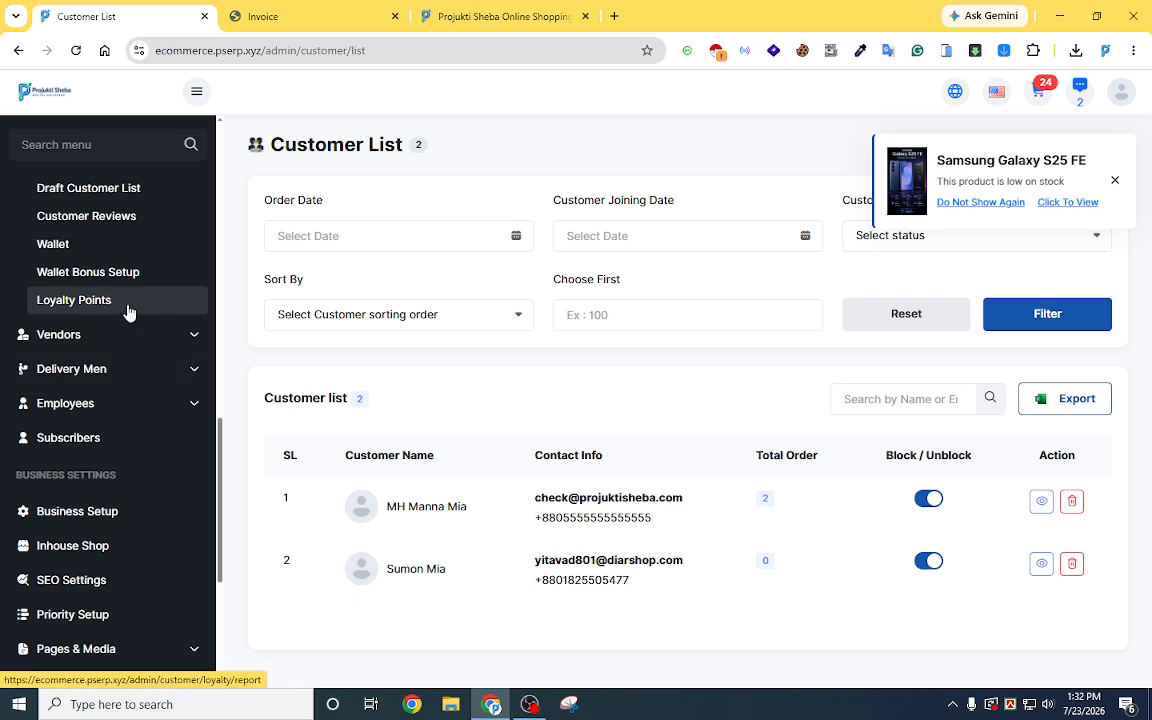
pyautogui.scroll(2, 128, 313)
pyautogui.click(113, 348)
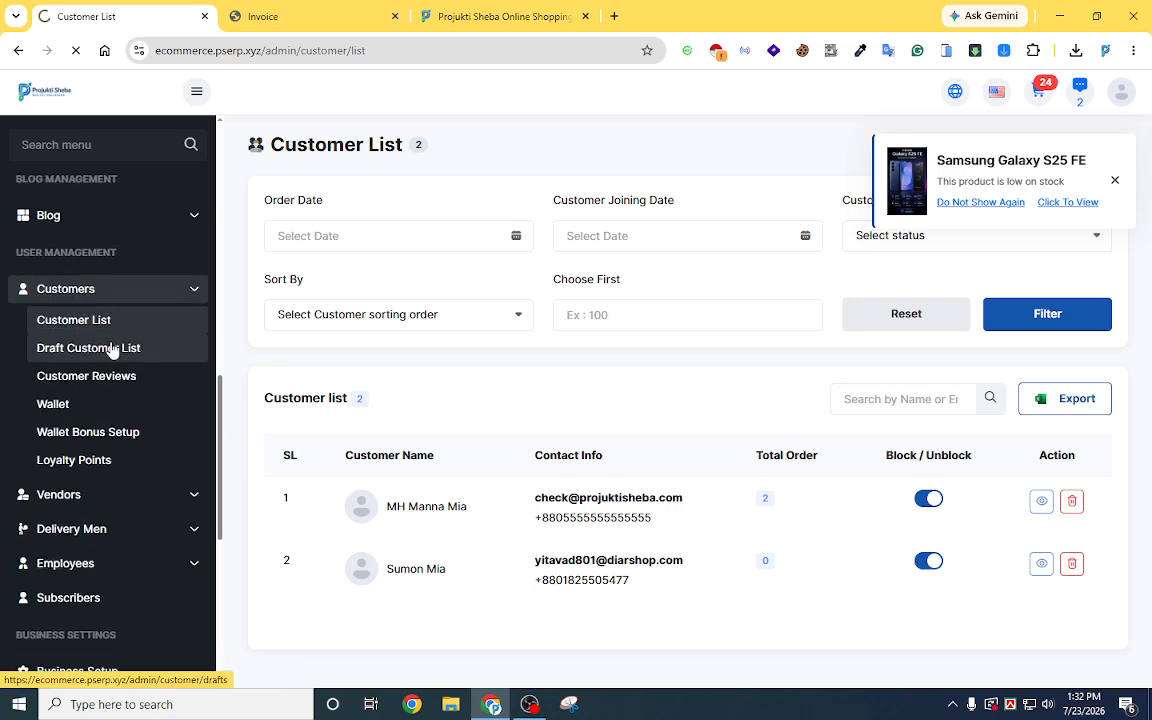
# Look over the system settings and third-party setup entries, and dismiss the Samsung Galaxy S25 FE low-stock notice.
pyautogui.scroll(-7, 111, 348)
pyautogui.scroll(-2, 111, 348)
pyautogui.scroll(-3, 111, 348)
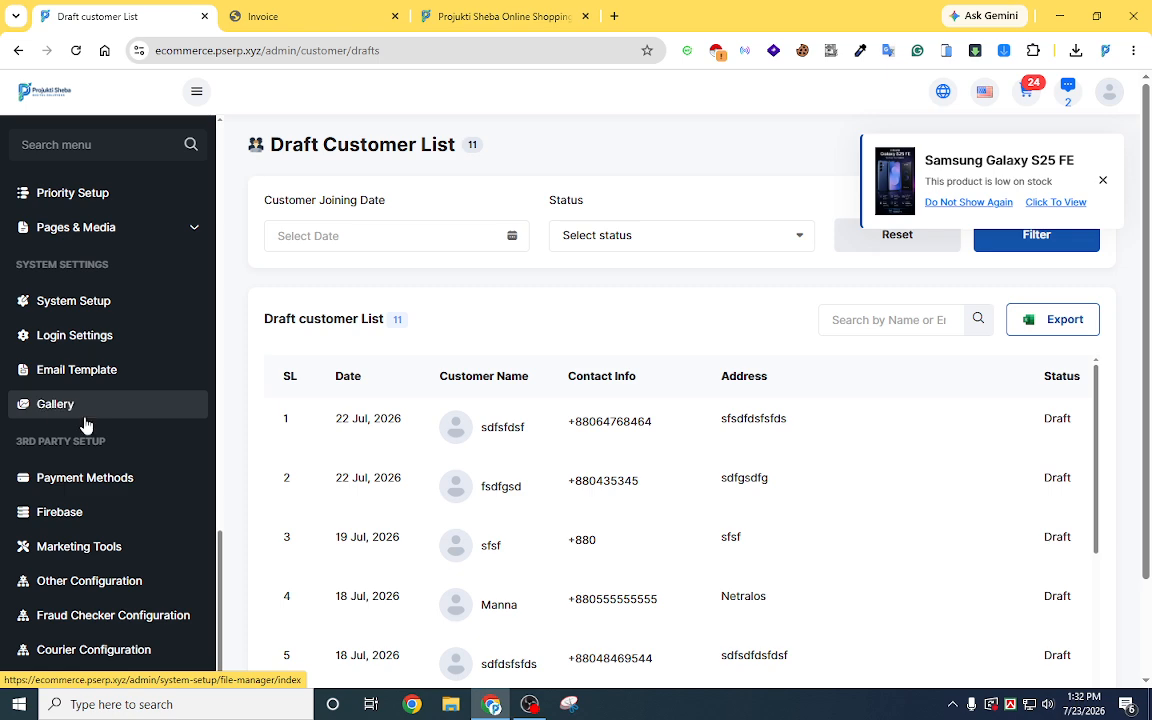
pyautogui.scroll(5, 95, 468)
pyautogui.scroll(10, 95, 470)
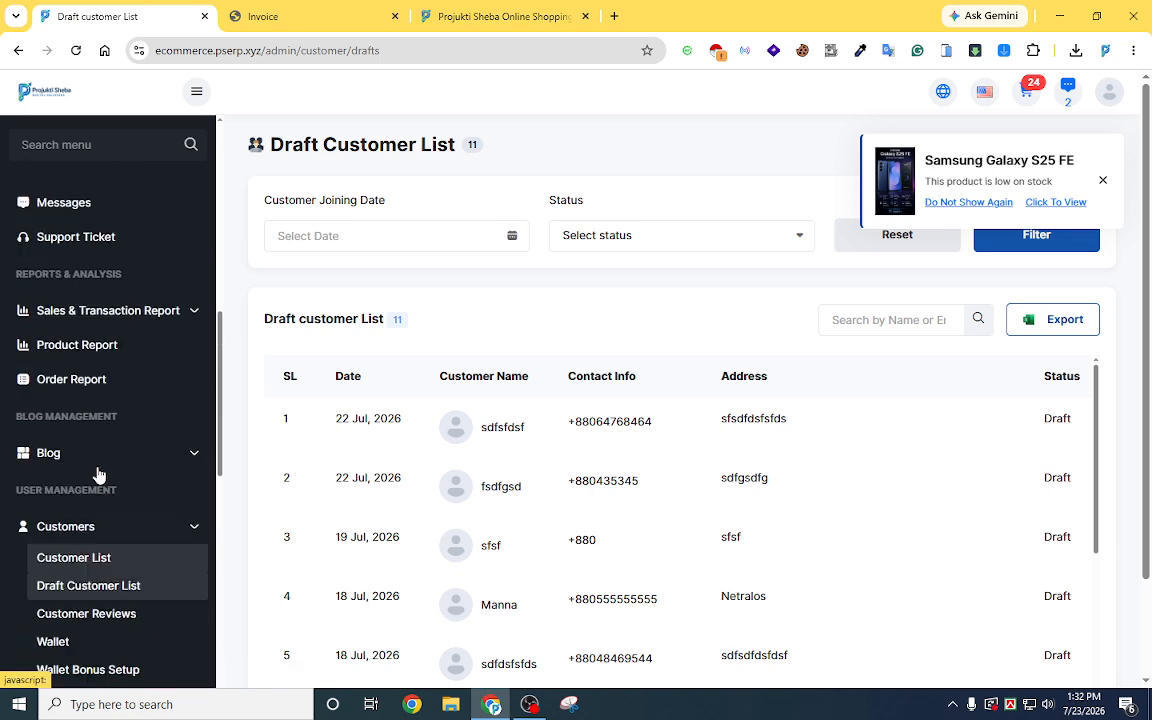
pyautogui.click(1103, 183)
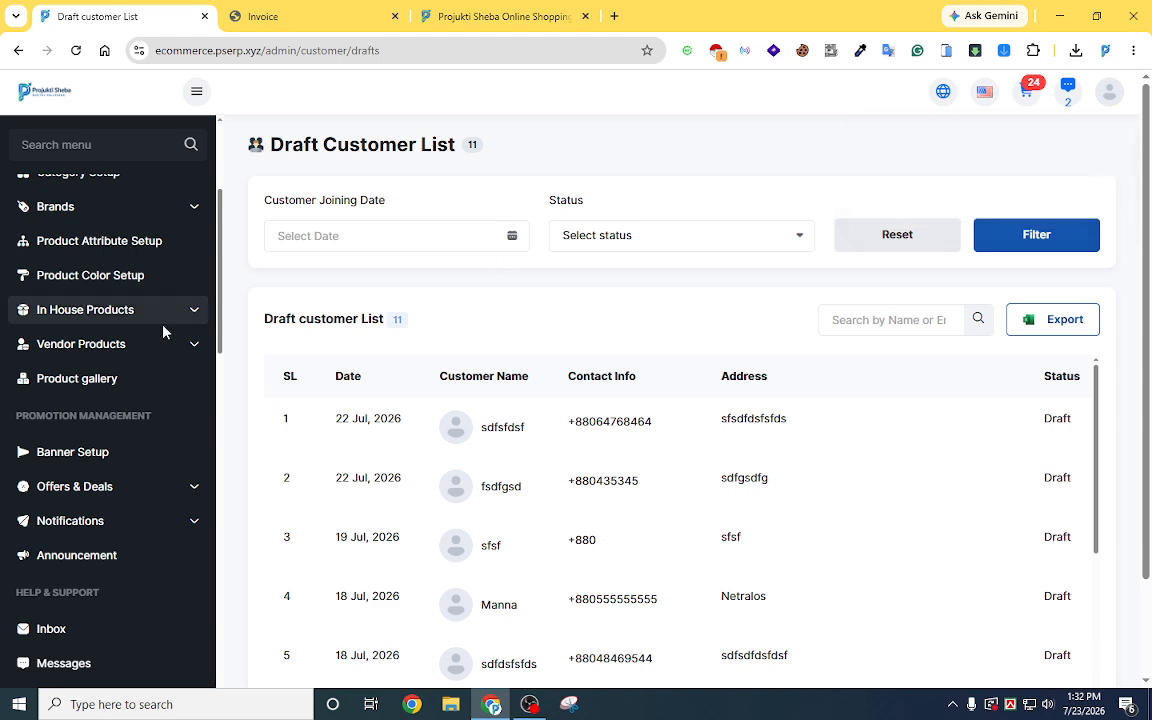
pyautogui.scroll(5, 165, 335)
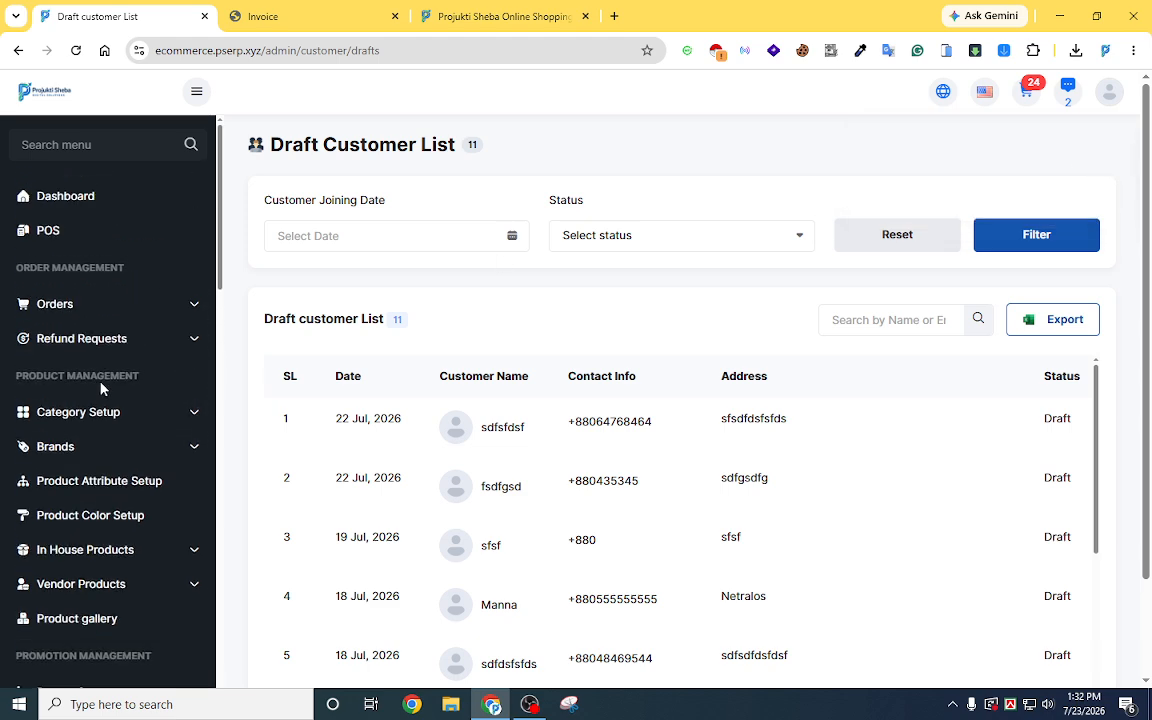